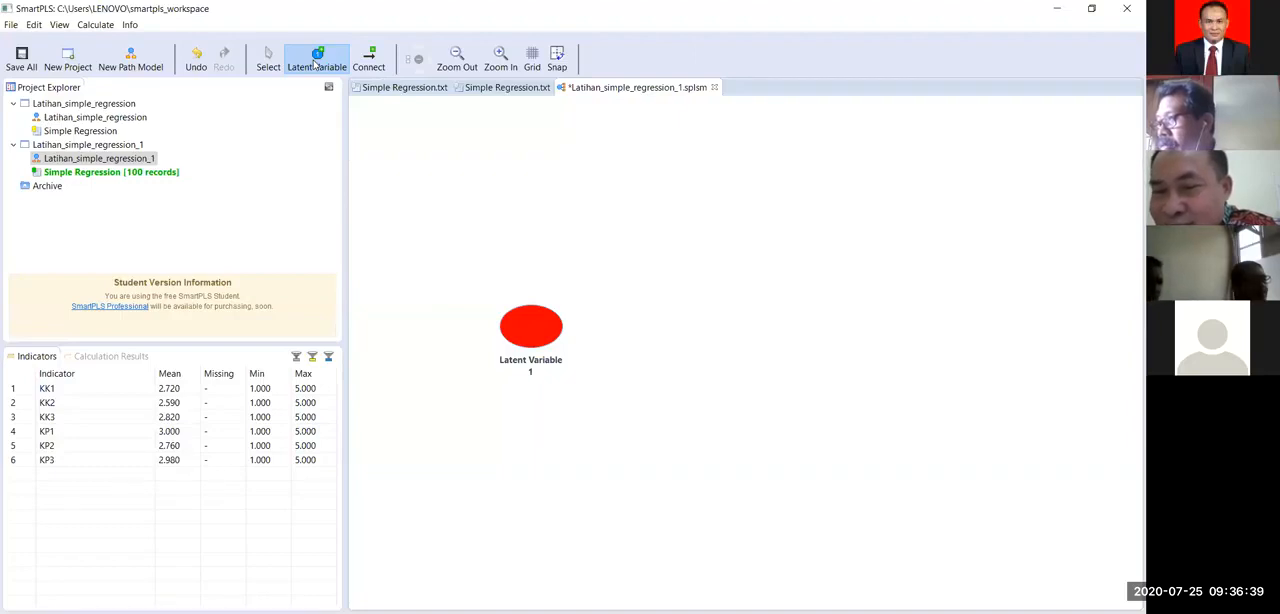
click(316, 64)
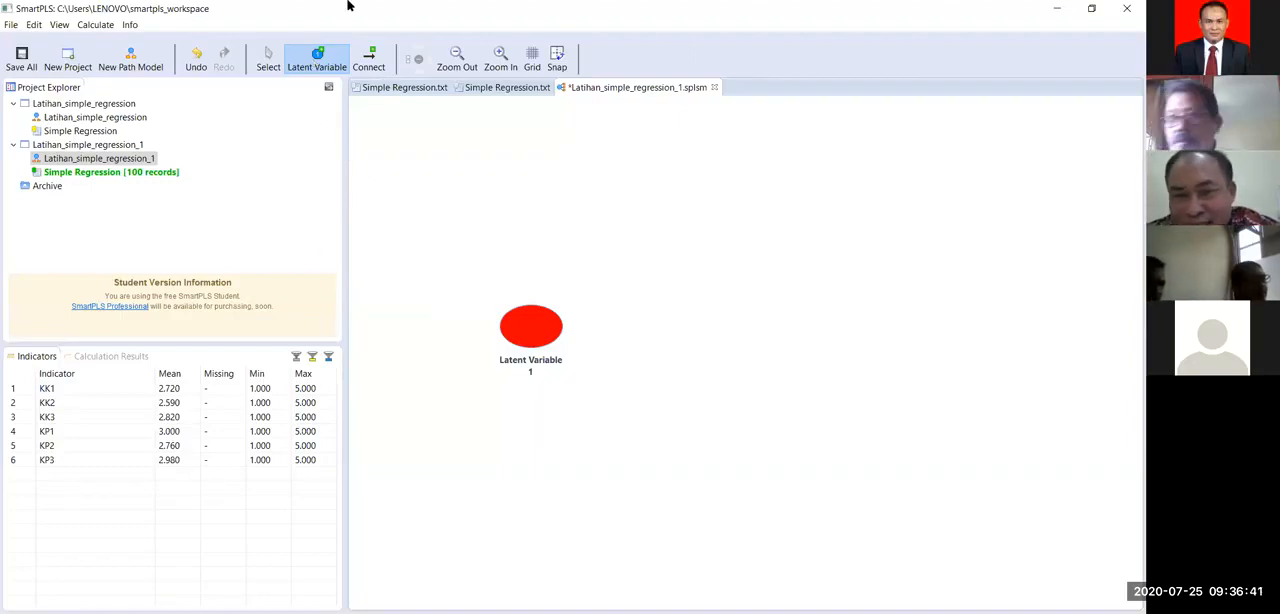
click(544, 327)
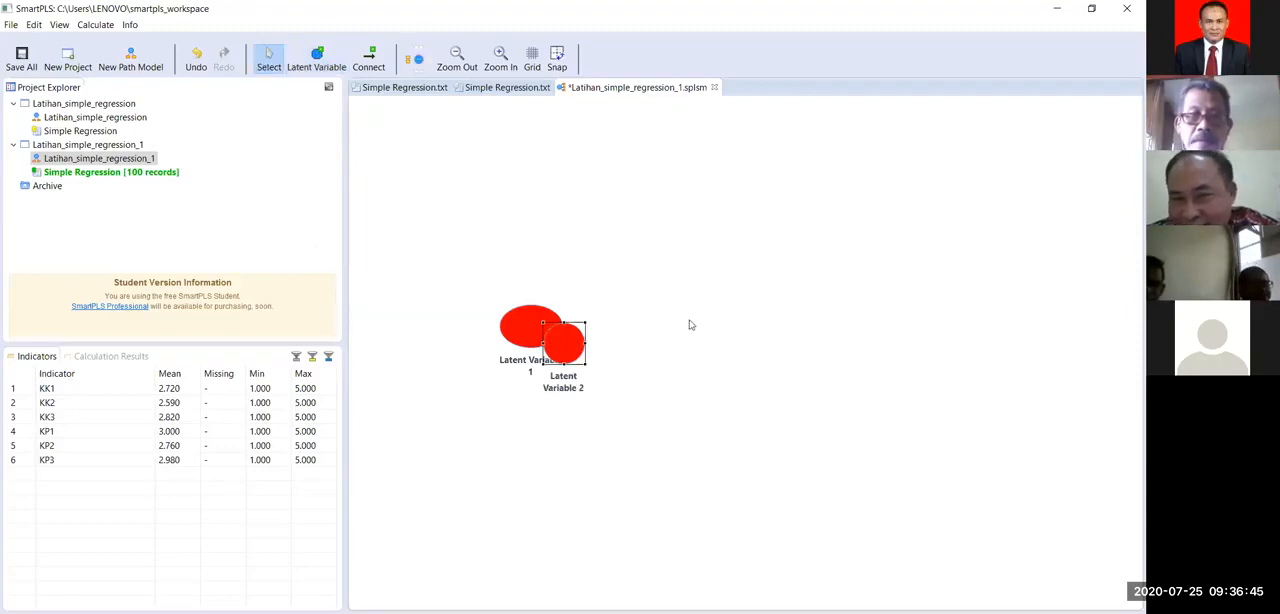
right_click(570, 345)
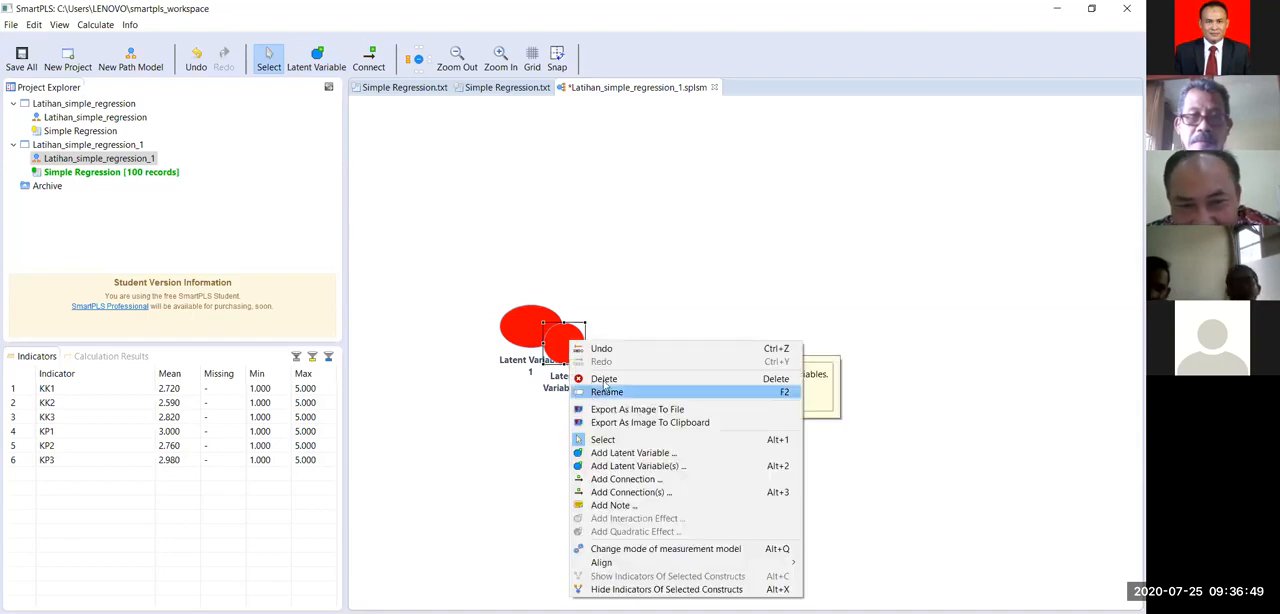
click(606, 380)
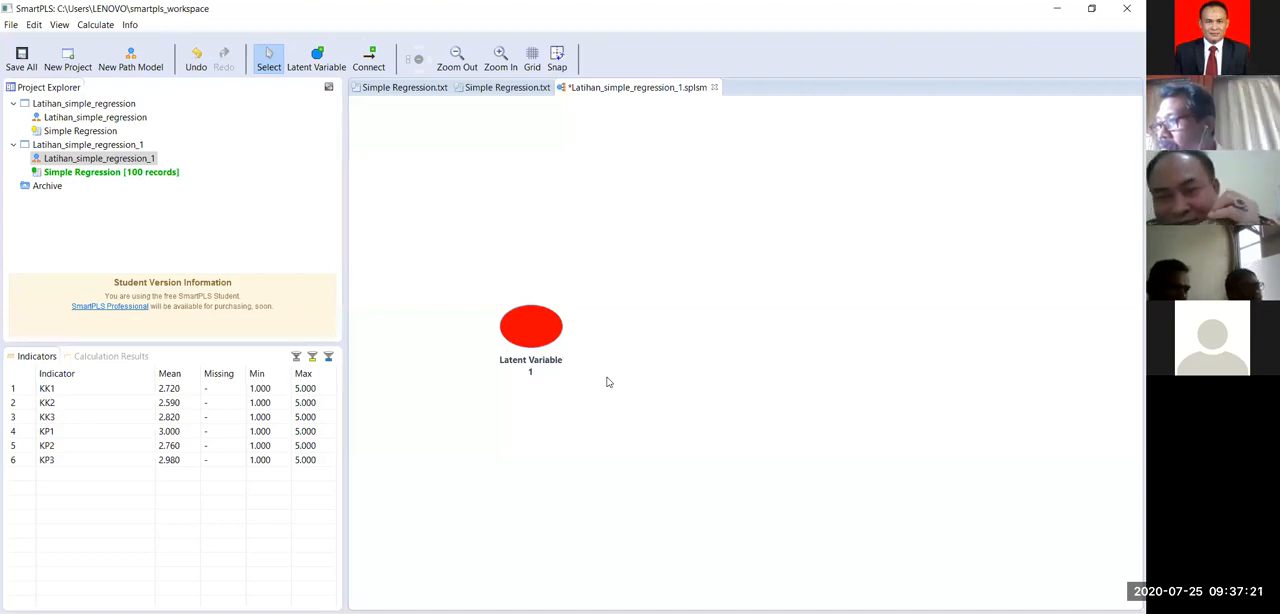
Step: Add a second latent variable to the right of Latent Variable 1, at about the same height and size
click(315, 60)
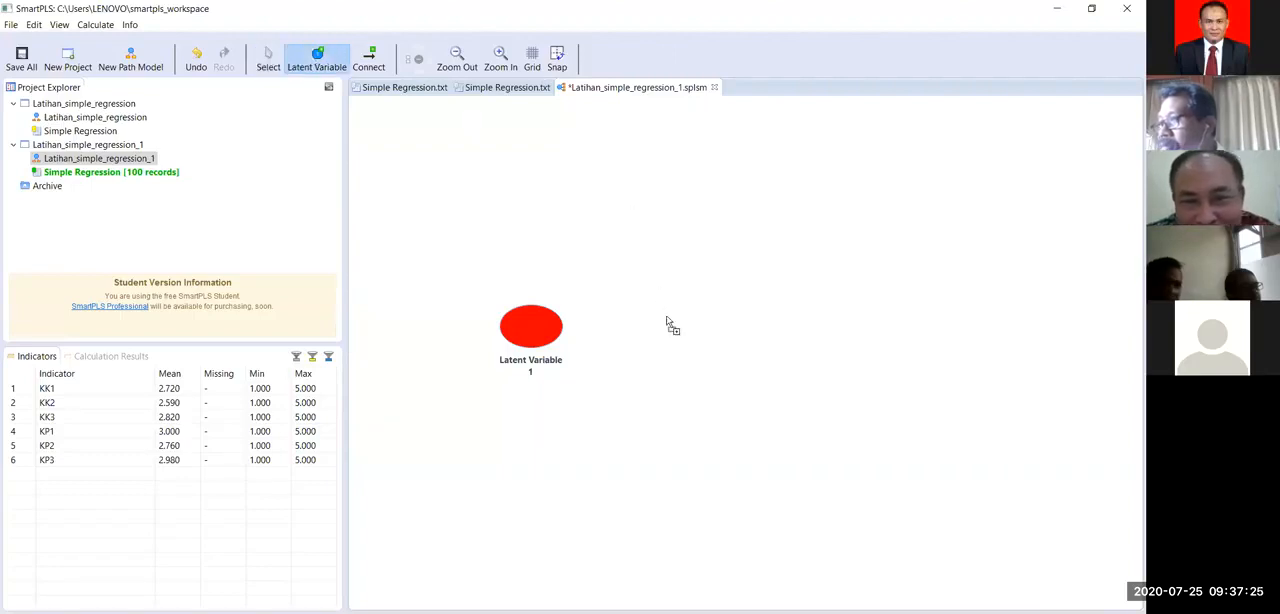
drag(712, 340, 727, 356)
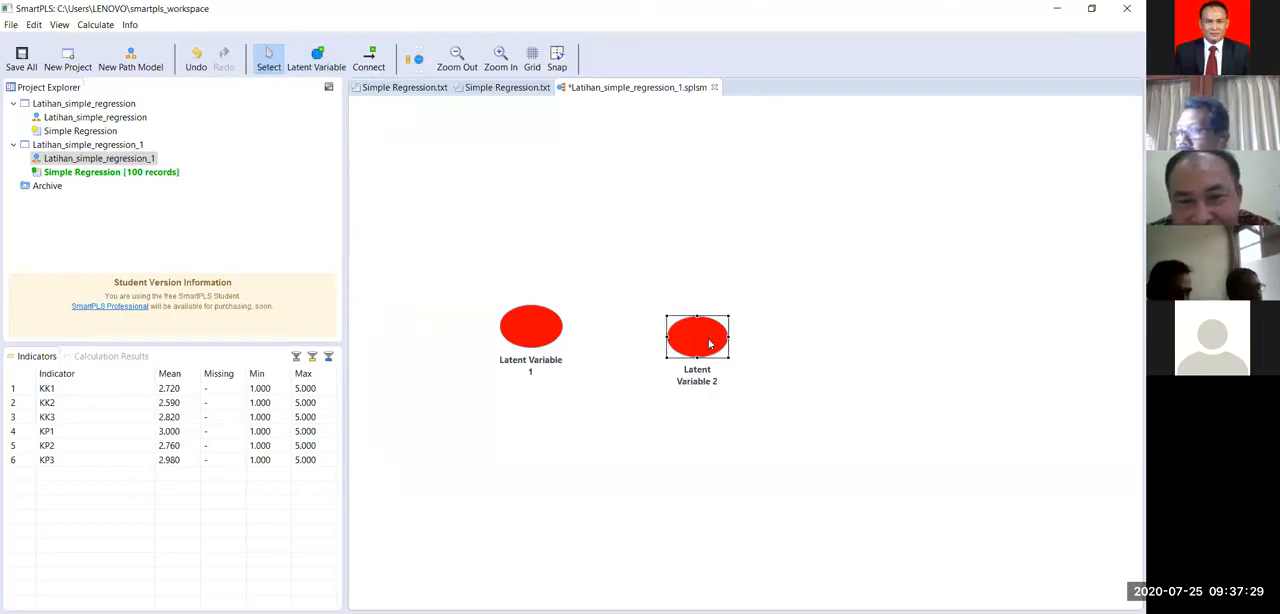
click(765, 407)
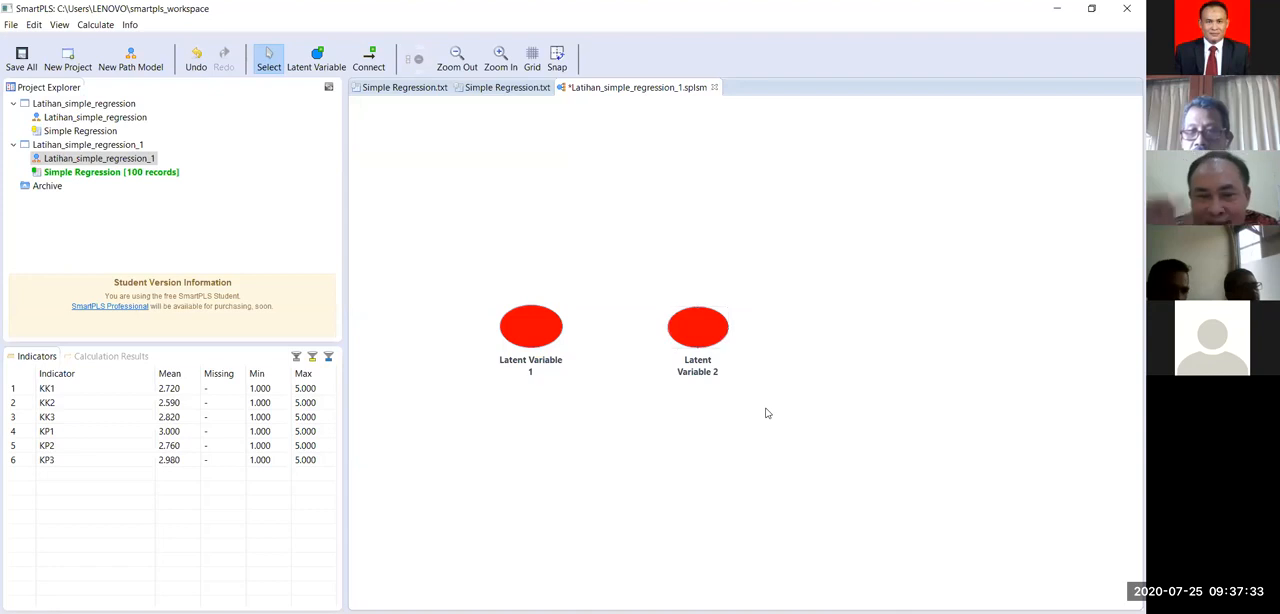
Step: Rename Latent Variable 1 as "Kompetensi Kerja"
right_click(537, 333)
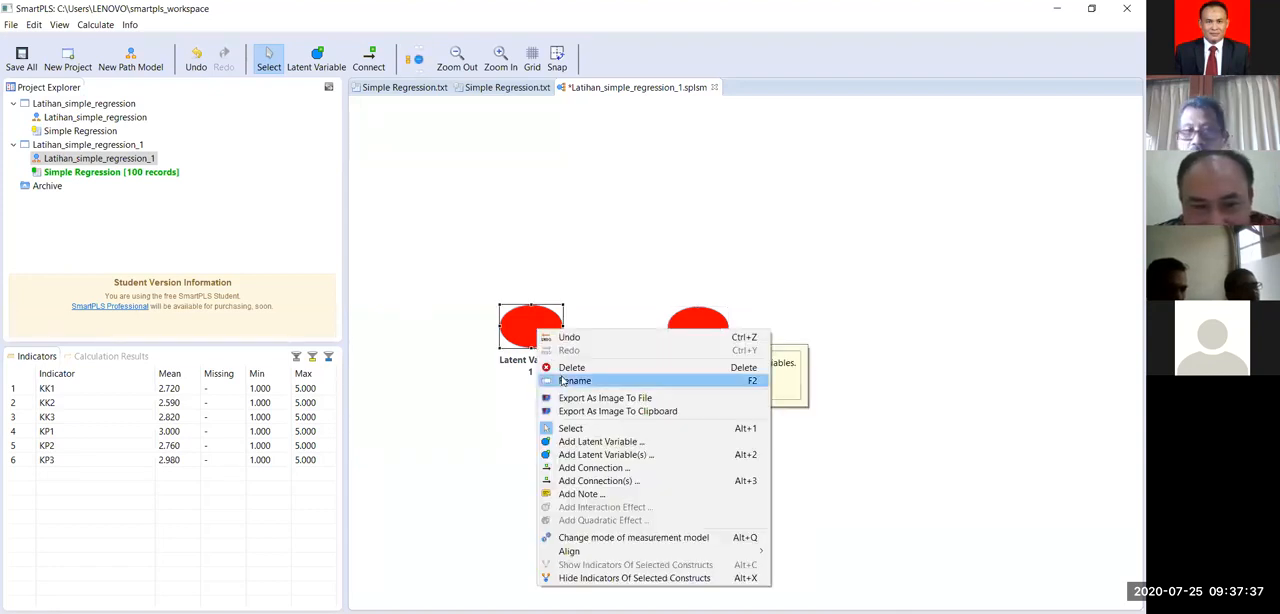
click(574, 381)
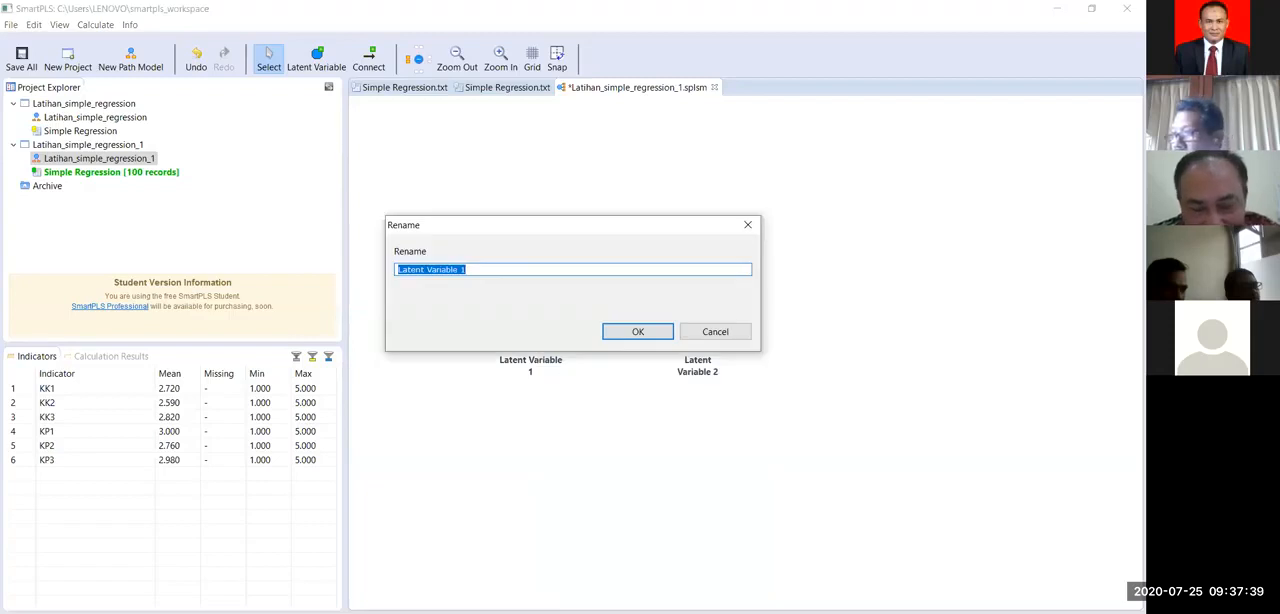
text(Kompetensi K)
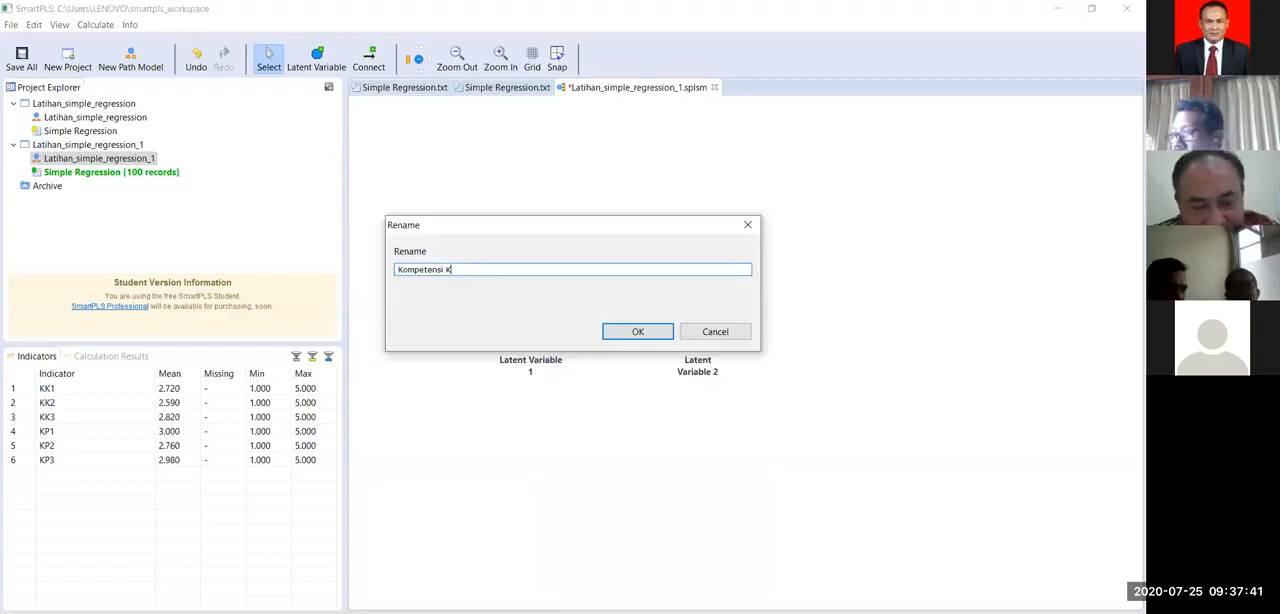
text(erja)
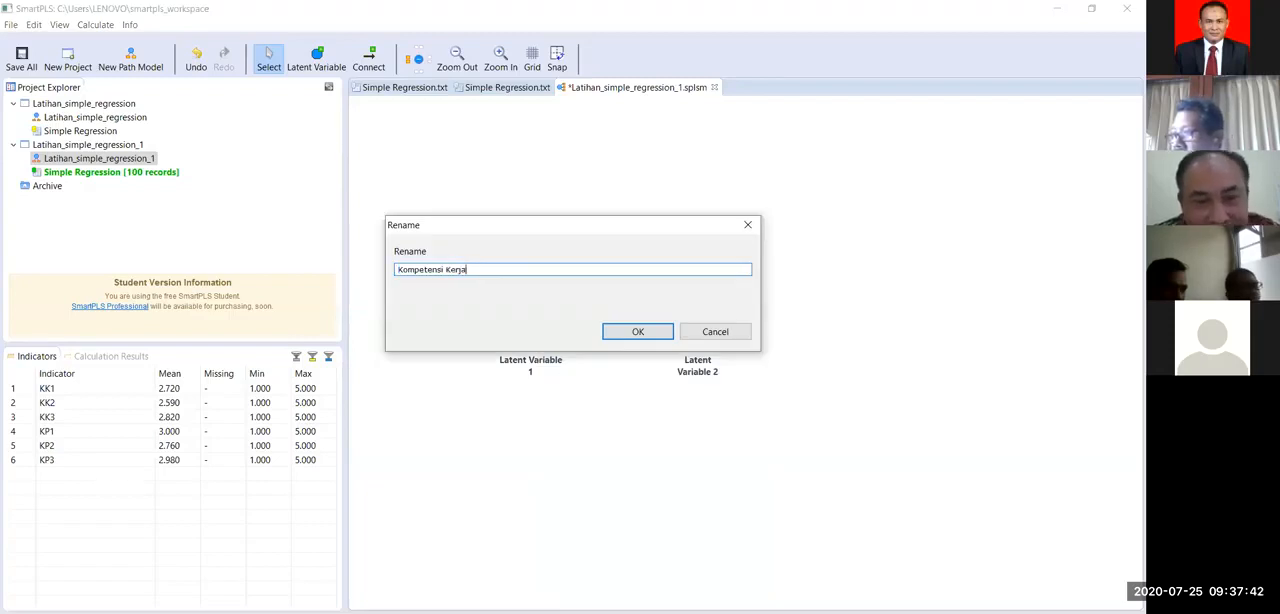
click(651, 333)
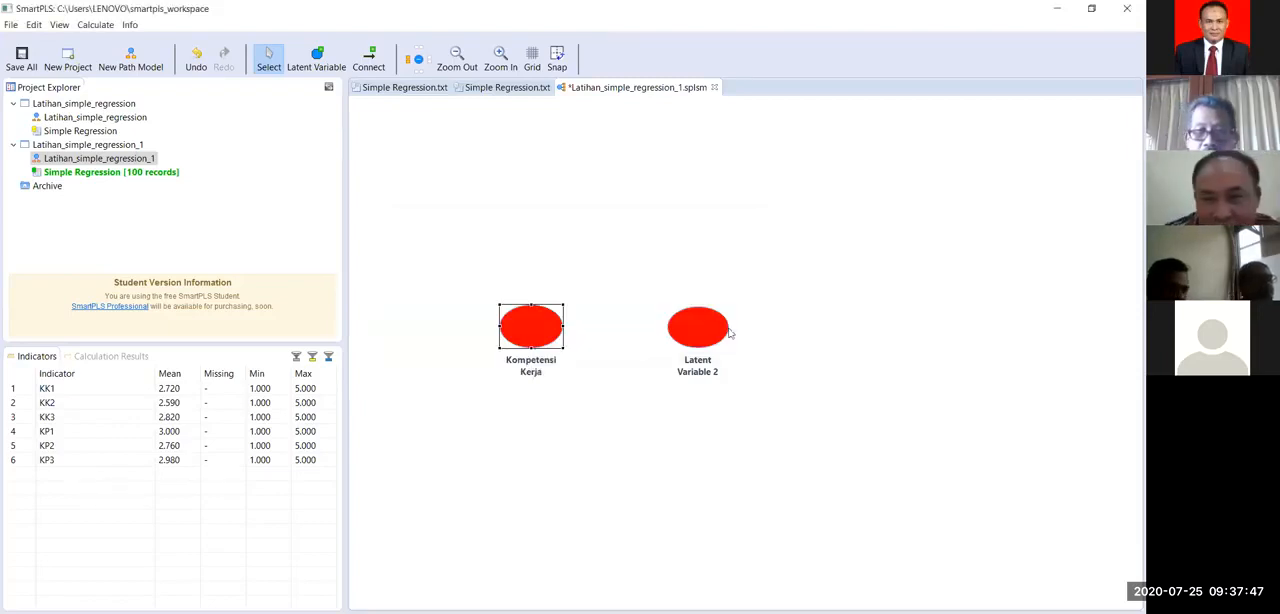
Step: Rename Latent Variable 2 as "Kinerja Pegawai"
right_click(695, 335)
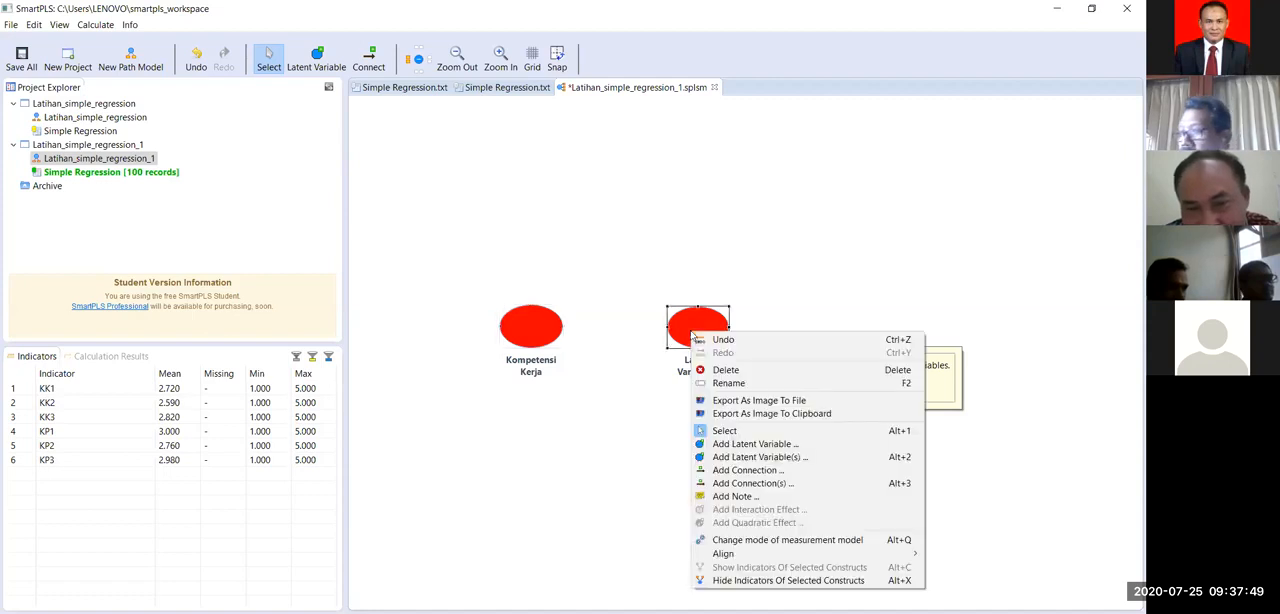
click(714, 384)
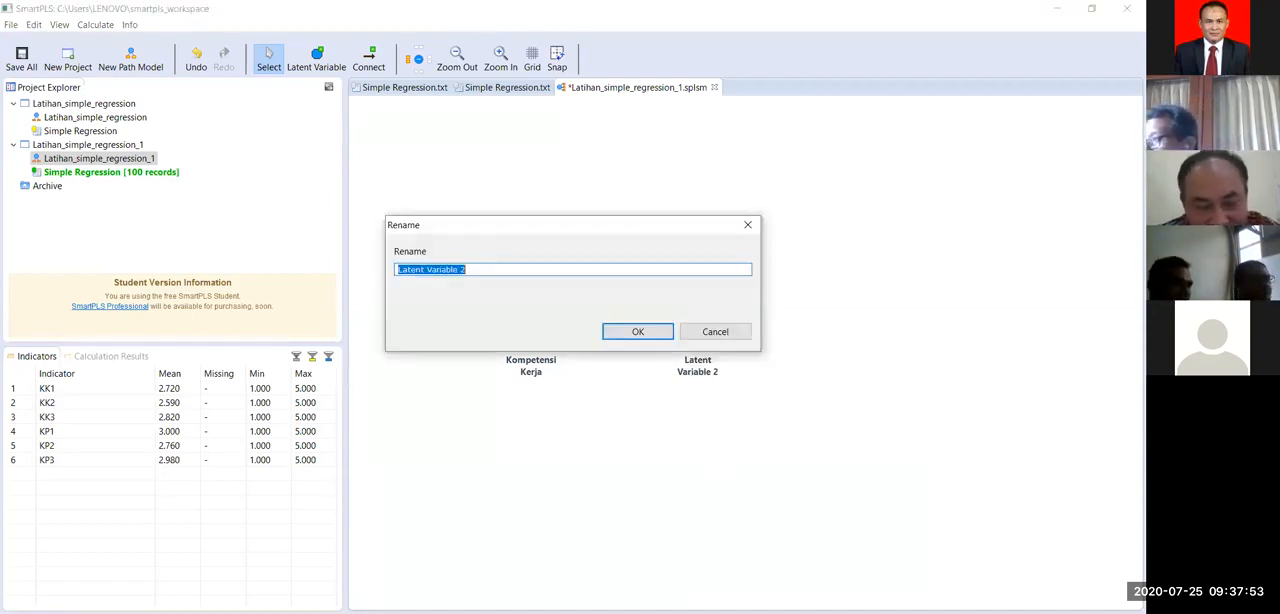
text(Kinerja Pega)
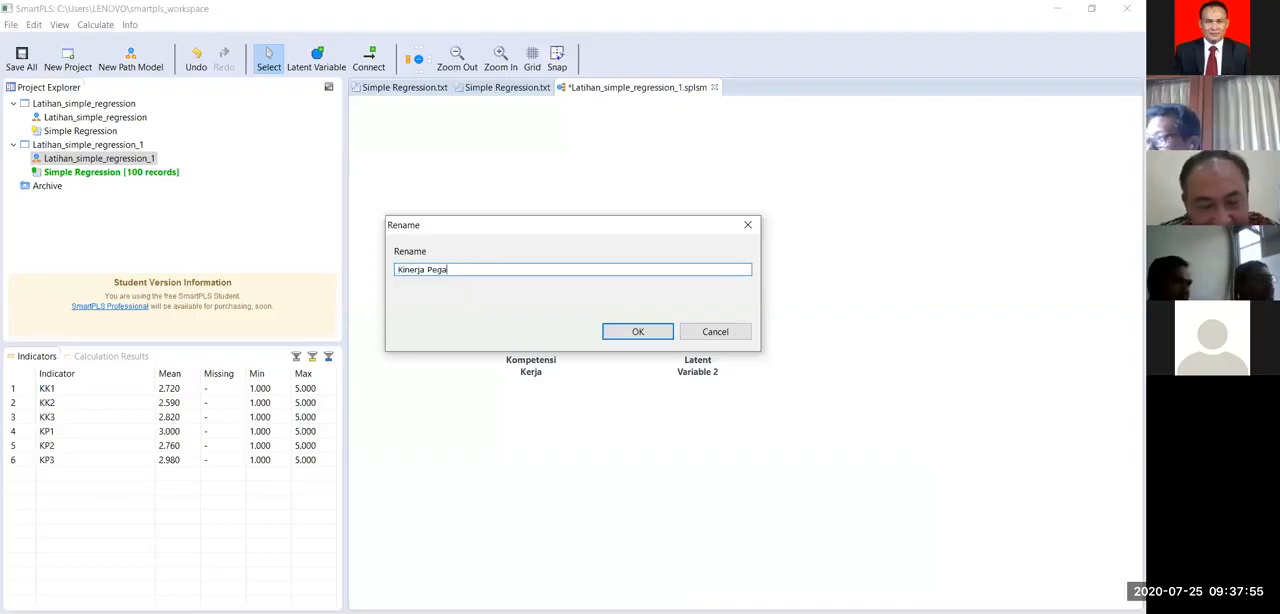
text(wai)
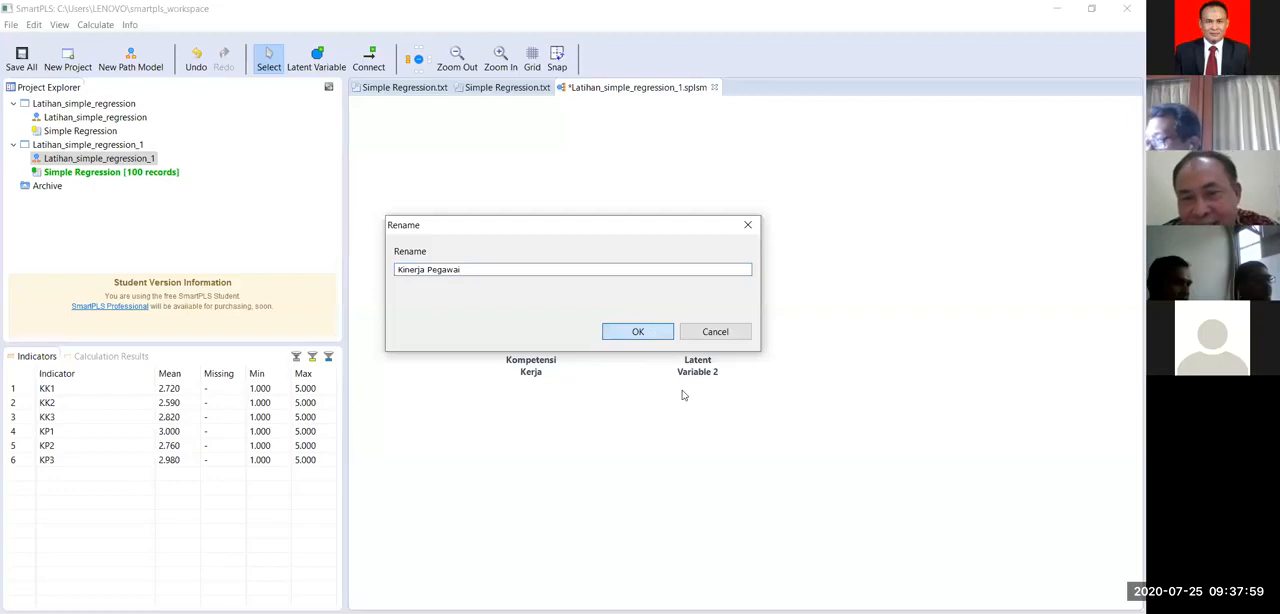
key(Return)
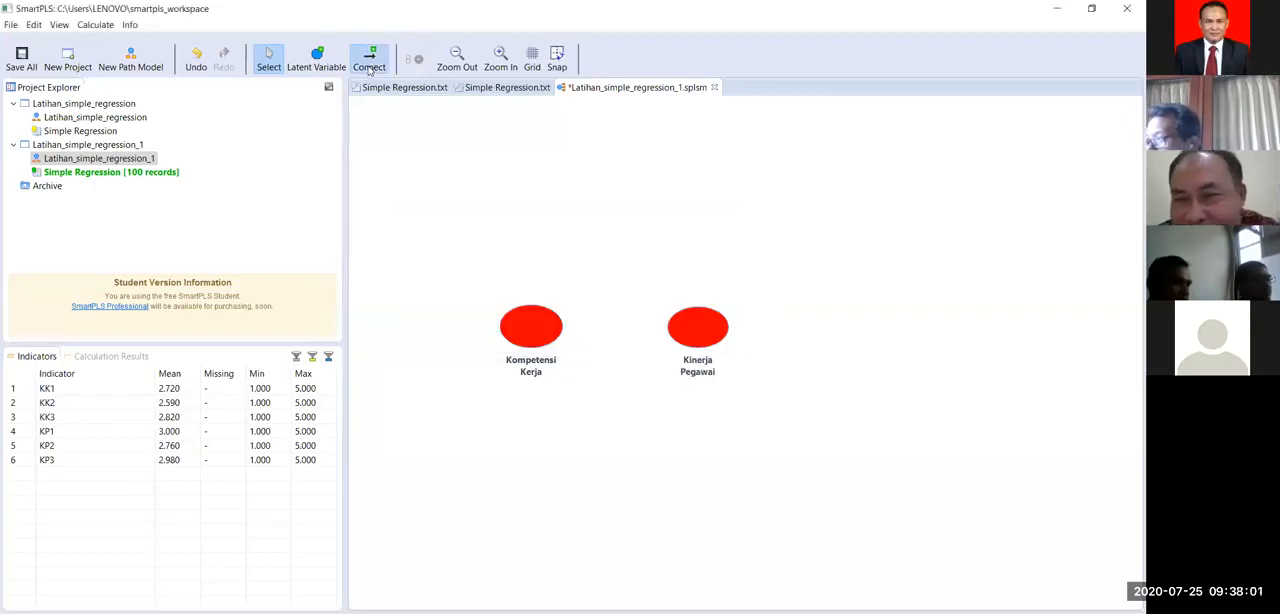
Step: Connect the latent variables with a path from Kompetensi Kerja to Kinerja Pegawai
click(368, 62)
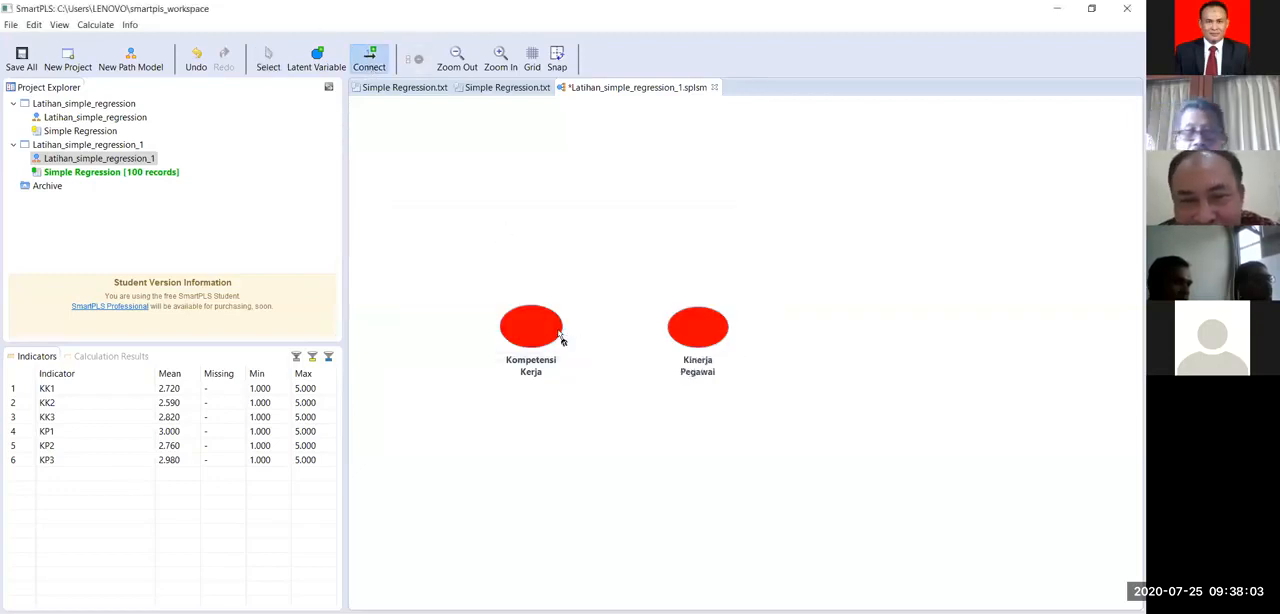
drag(548, 330, 688, 334)
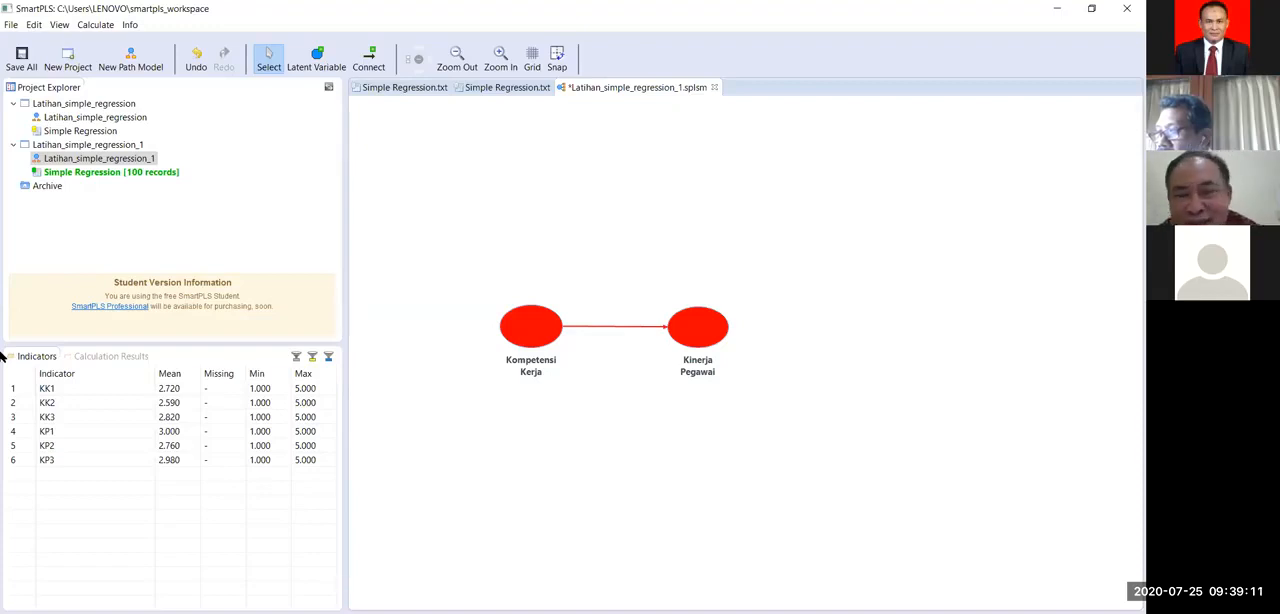
click(46, 388)
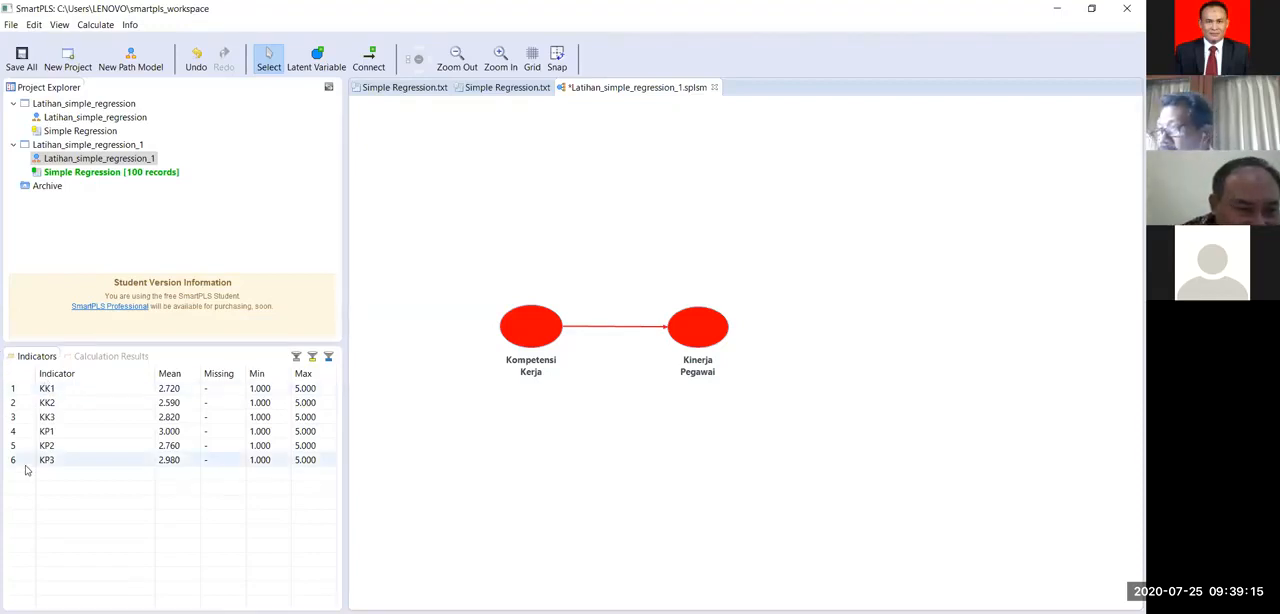
click(31, 434)
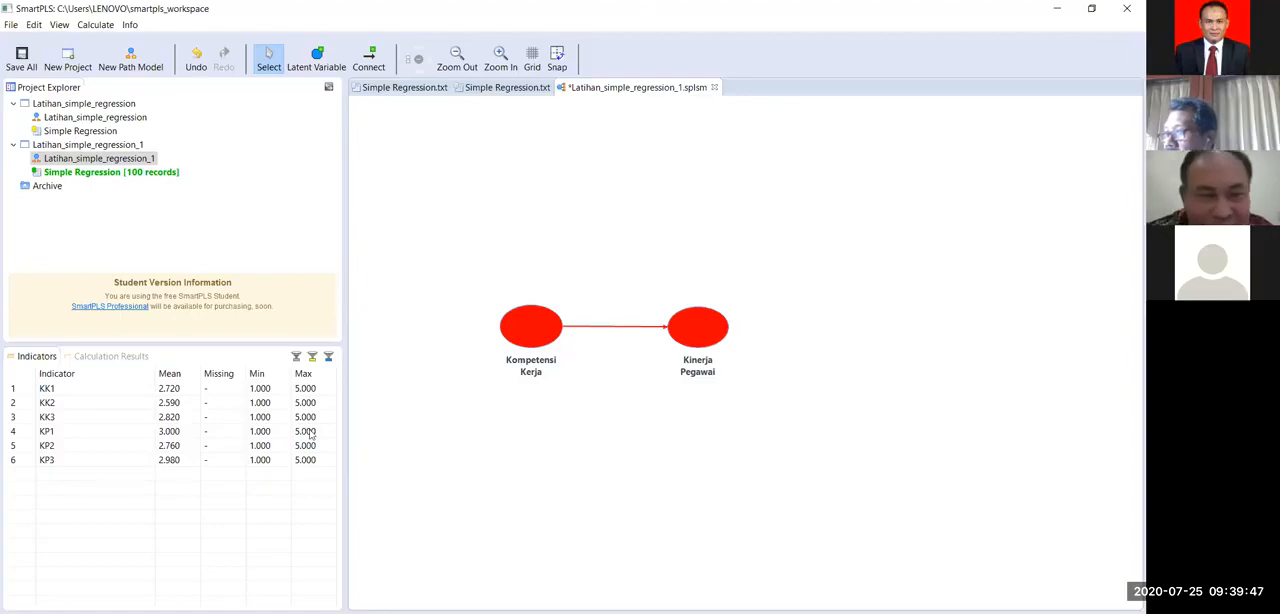
click(46, 394)
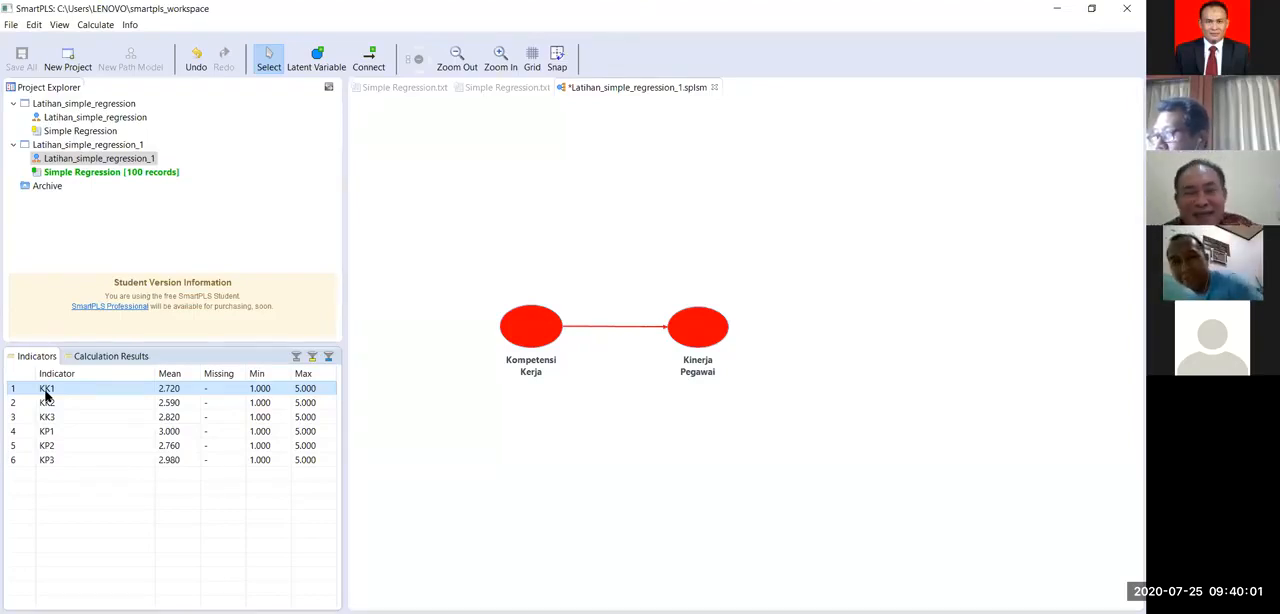
Step: Reposition Kinerja Pegawai and Kompetensi Kerja slightly farther apart and level them so the connecting path runs horizontally
click(701, 327)
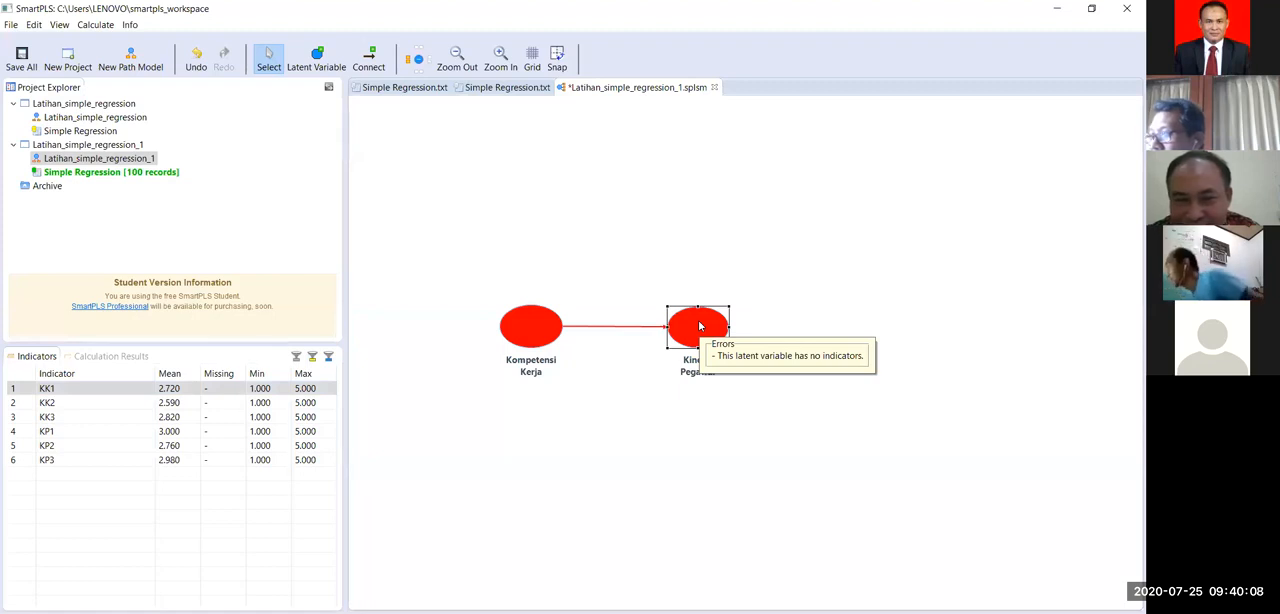
drag(700, 326, 689, 402)
drag(714, 336, 710, 335)
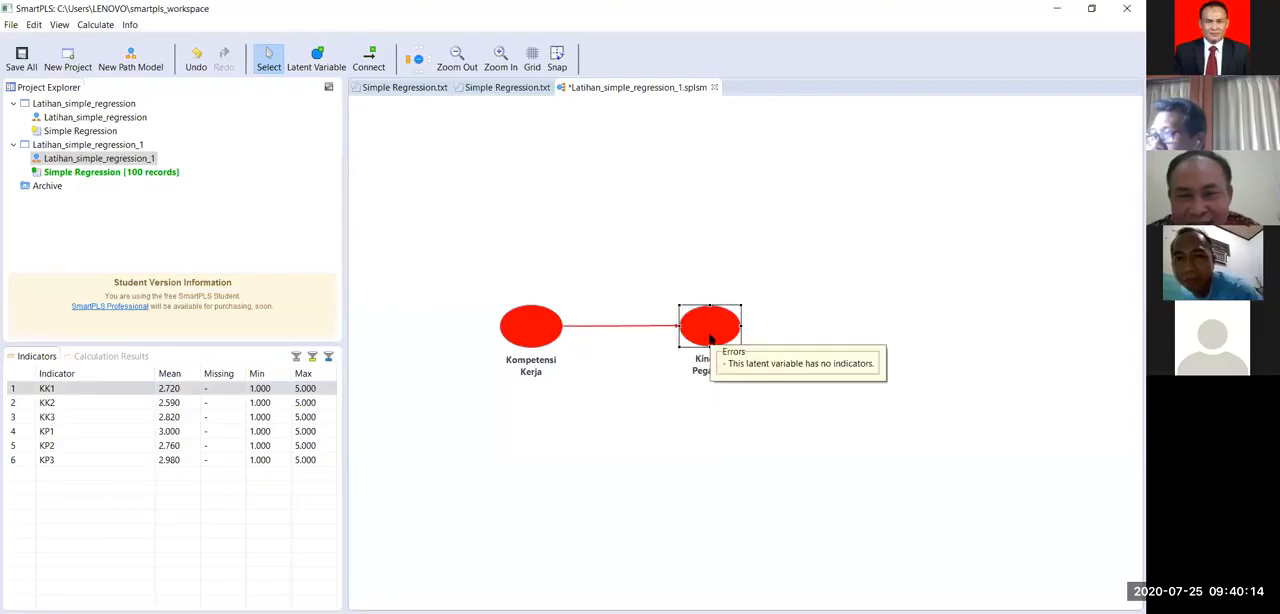
drag(726, 334, 843, 327)
drag(843, 327, 725, 337)
drag(725, 337, 721, 338)
drag(531, 344, 529, 351)
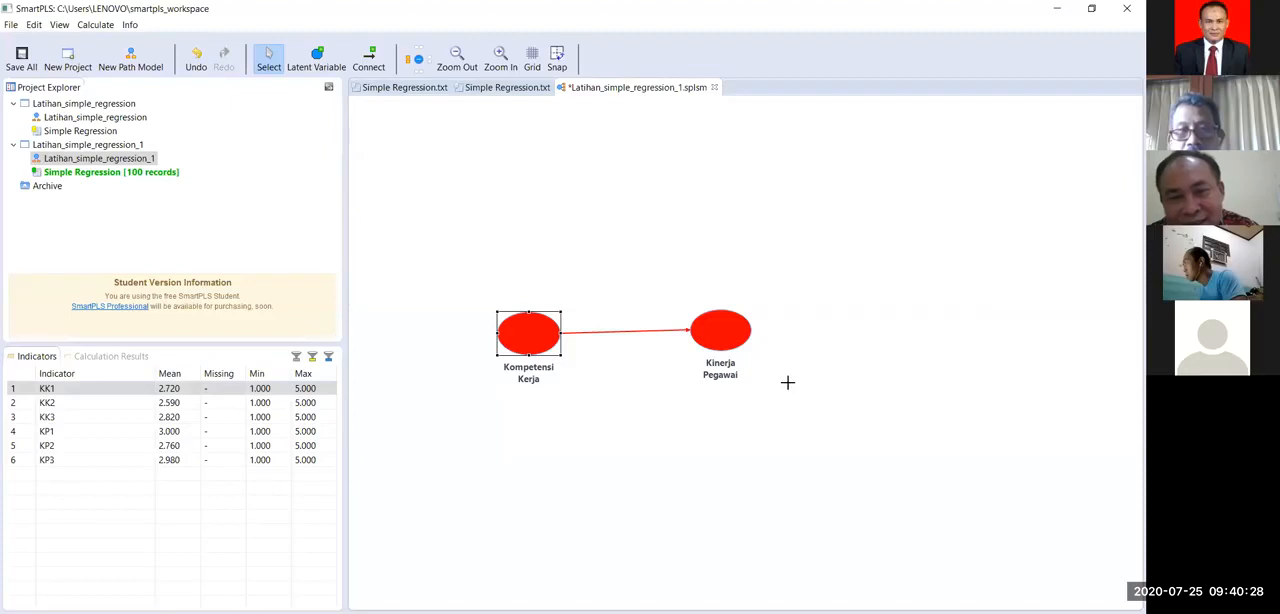
click(789, 388)
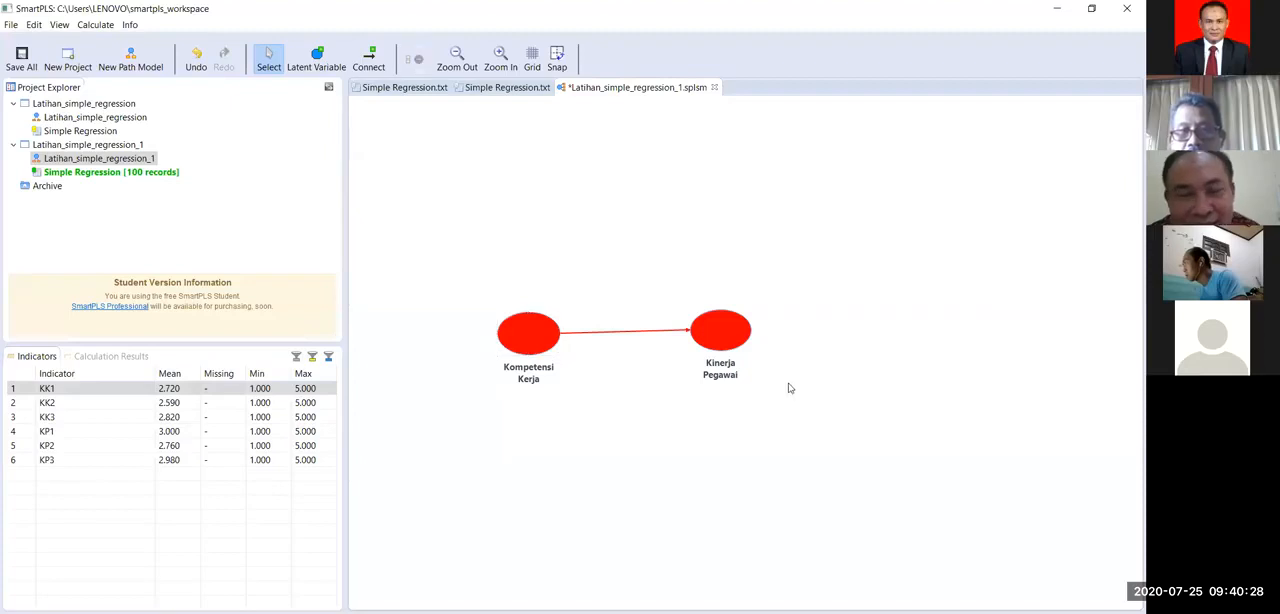
click(736, 342)
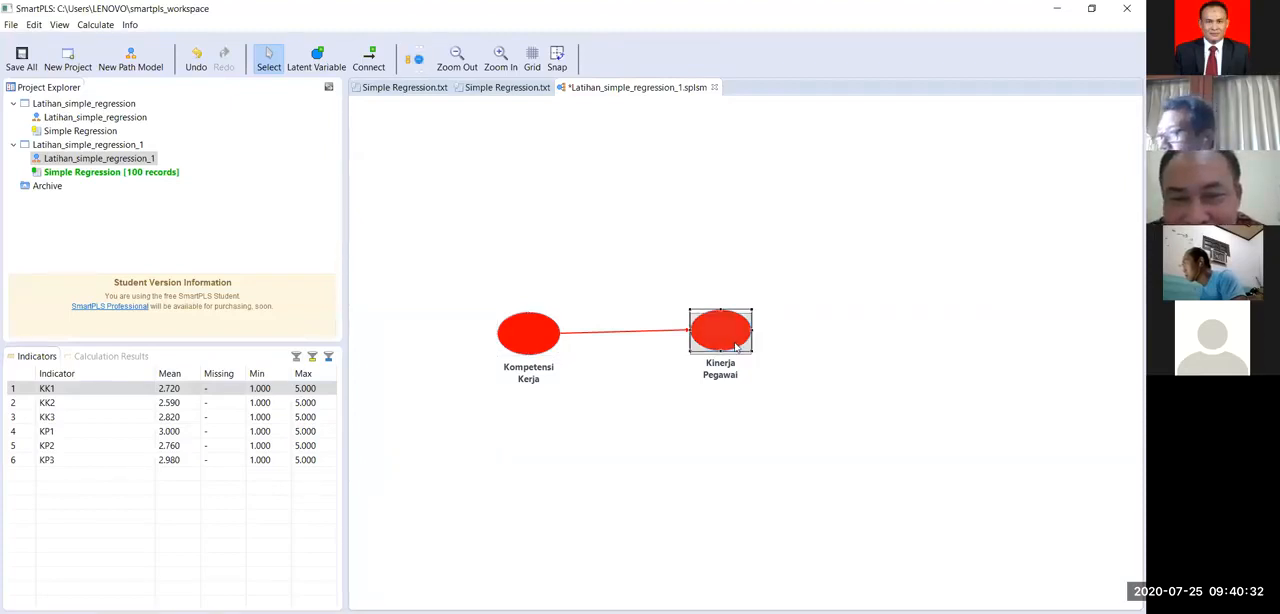
click(799, 338)
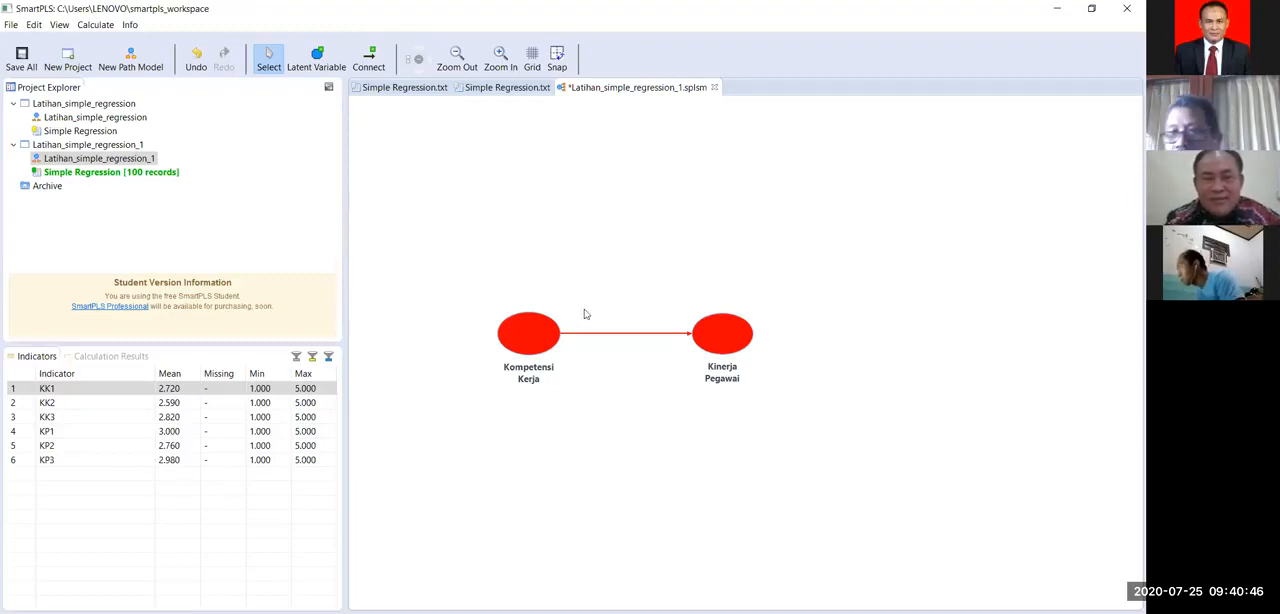
mouse_move(537, 338)
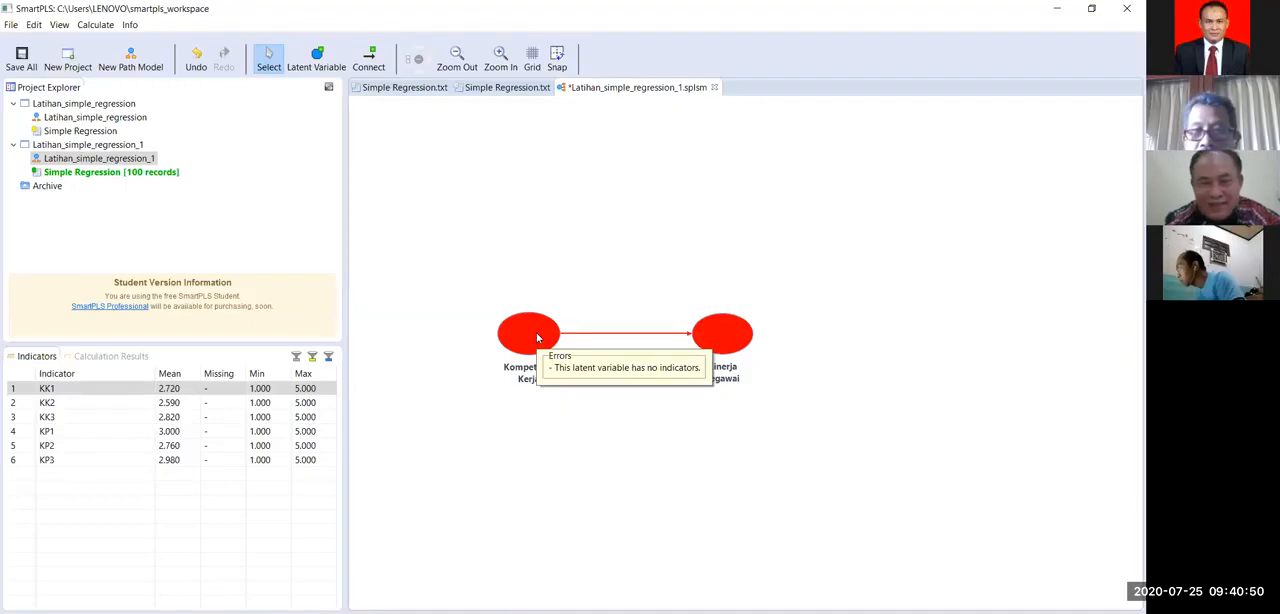
right_click(537, 338)
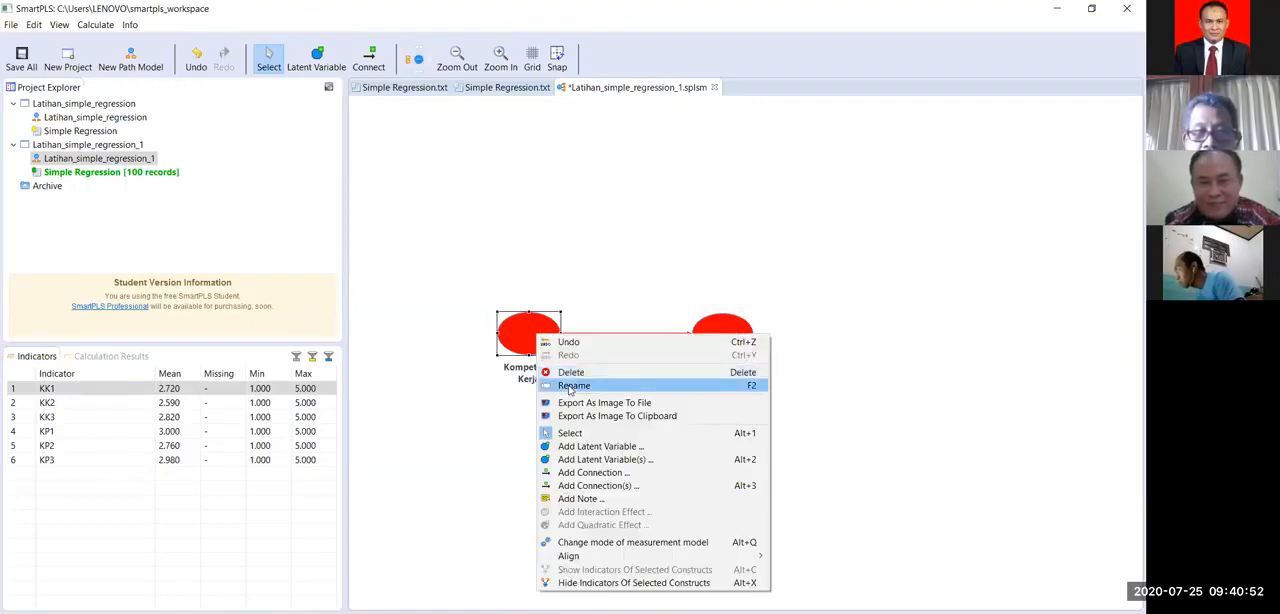
click(614, 232)
click(614, 232)
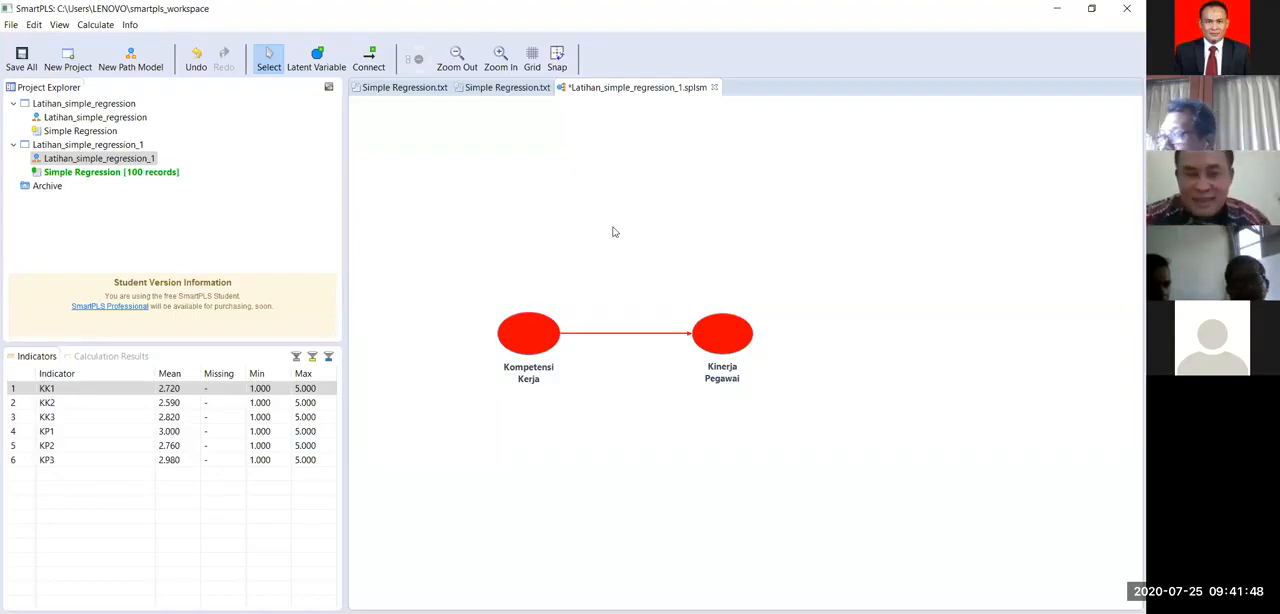
Step: Shift the Kinerja Pegawai and Kompetensi Kerja latent variables slightly rightward, keeping the path between them level
click(724, 338)
drag(725, 404, 703, 338)
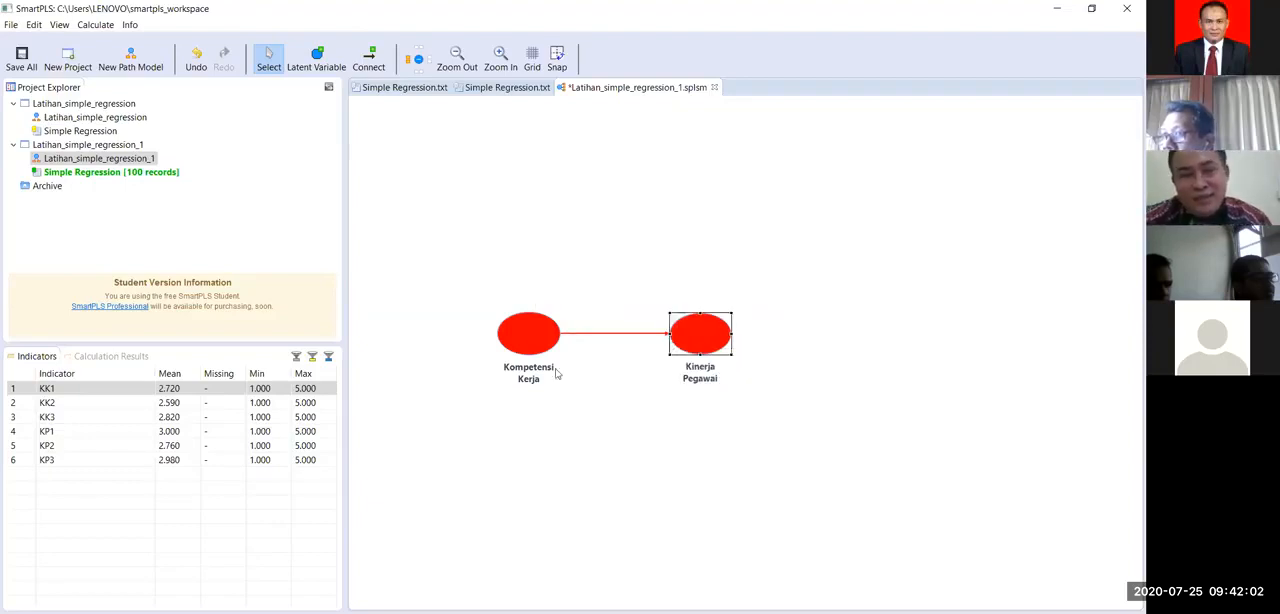
click(614, 410)
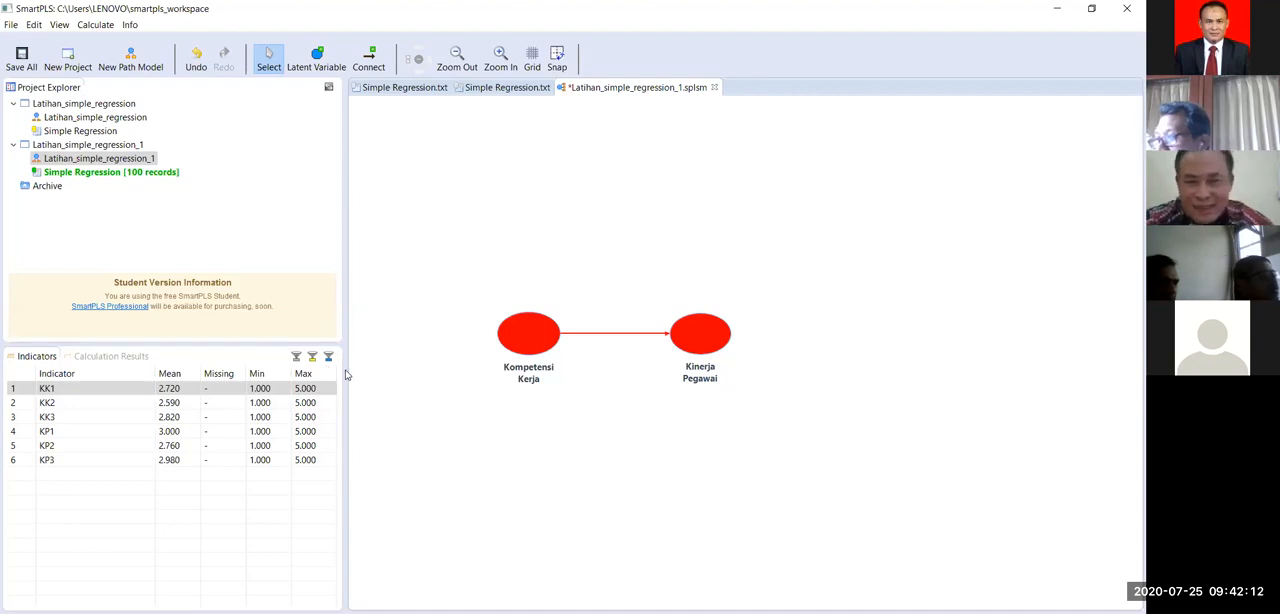
click(700, 340)
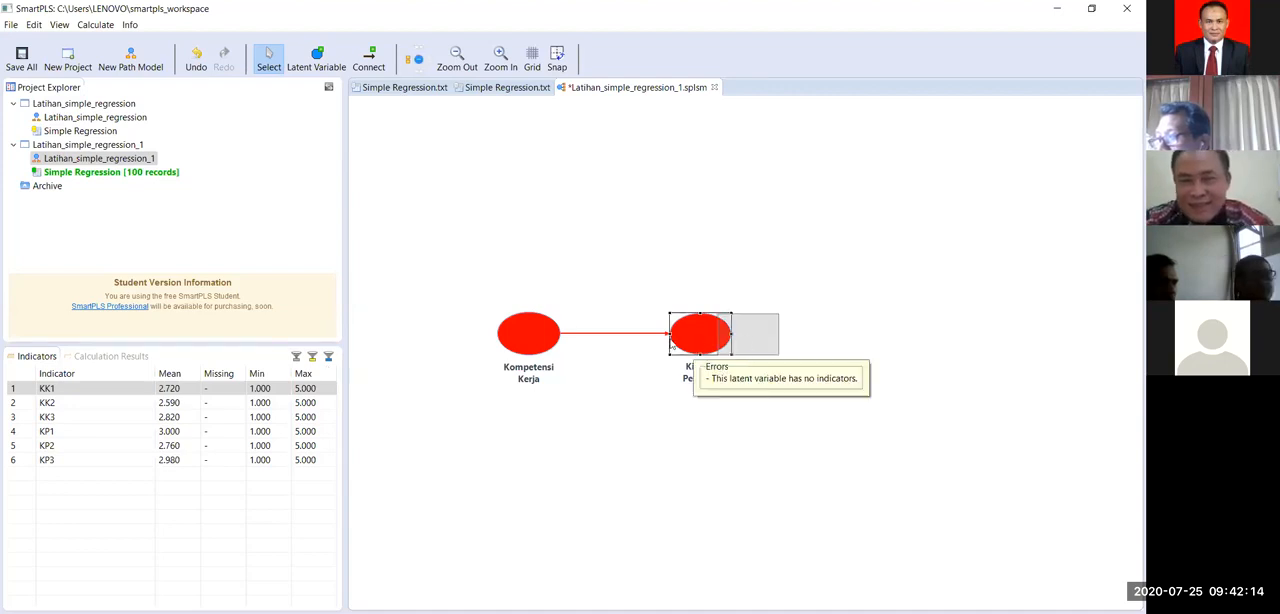
drag(672, 343, 720, 343)
click(560, 348)
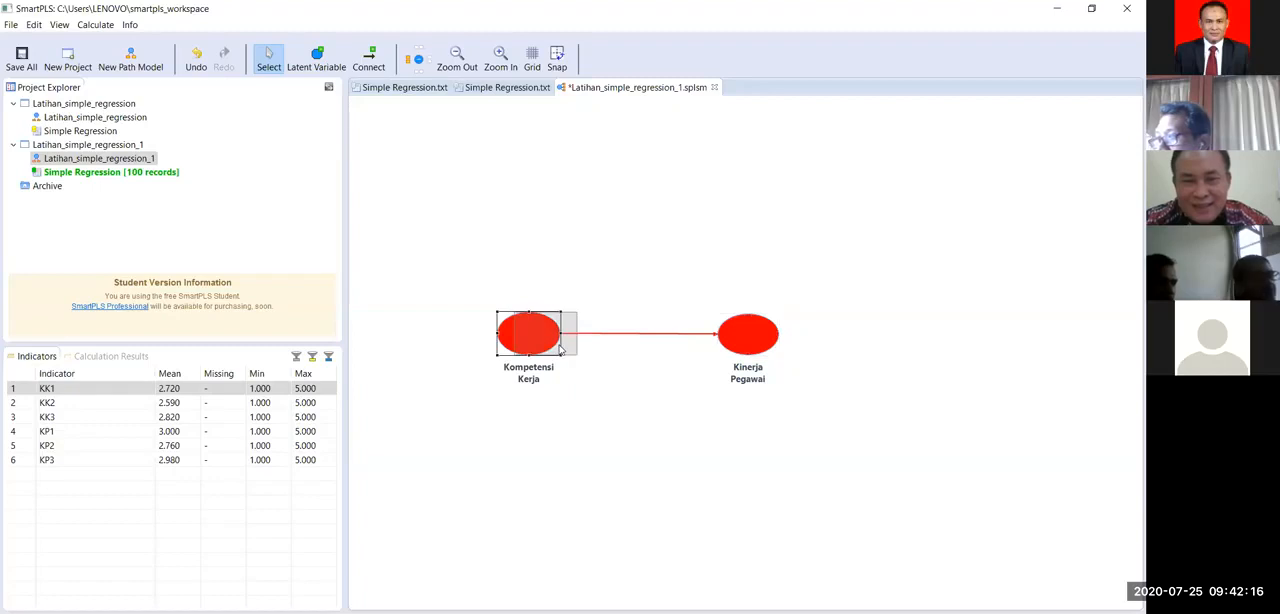
drag(560, 347, 561, 349)
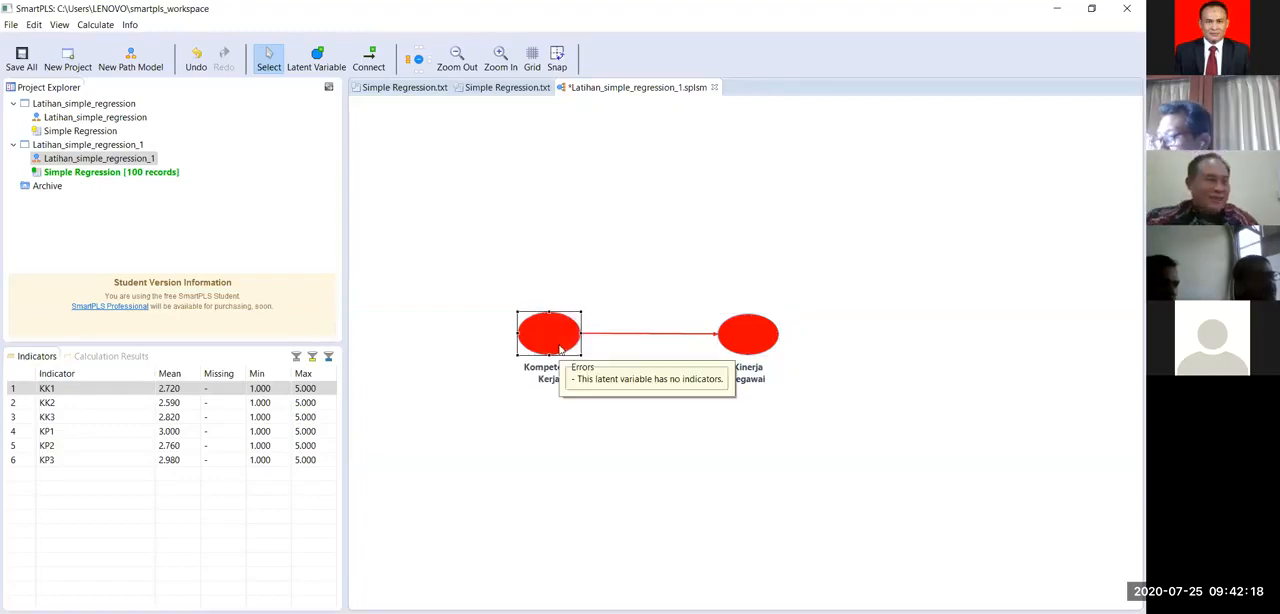
click(559, 459)
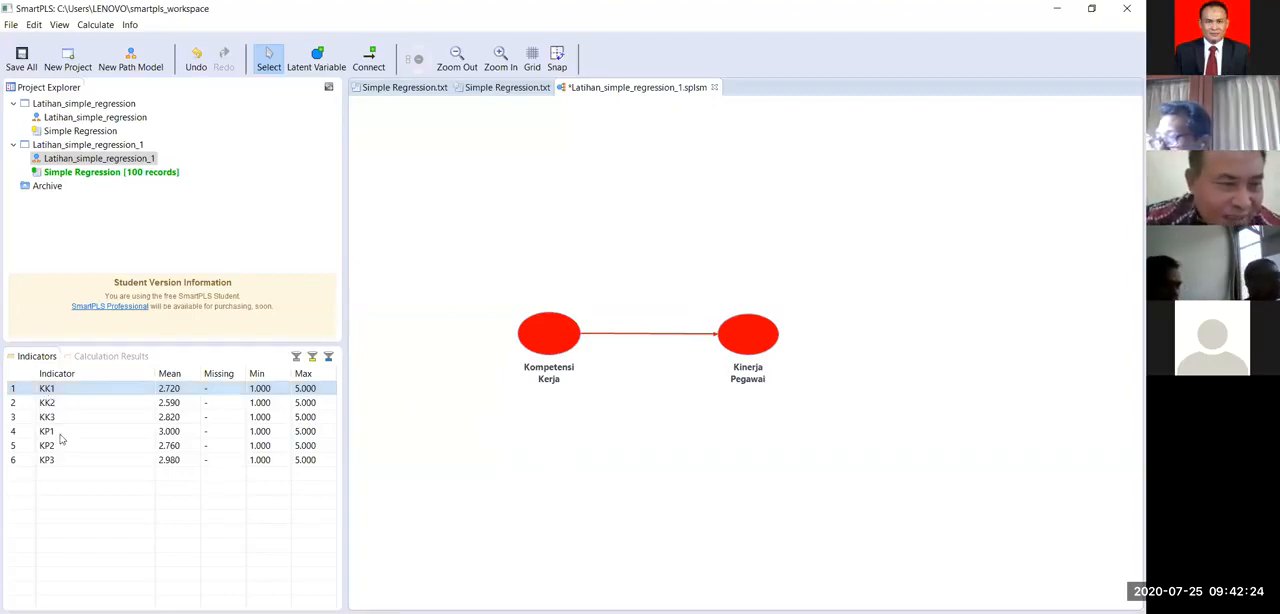
Step: Assign the indicators KK1, KK2 and KK3 together to the Kompetensi Kerja latent variable
click(55, 390)
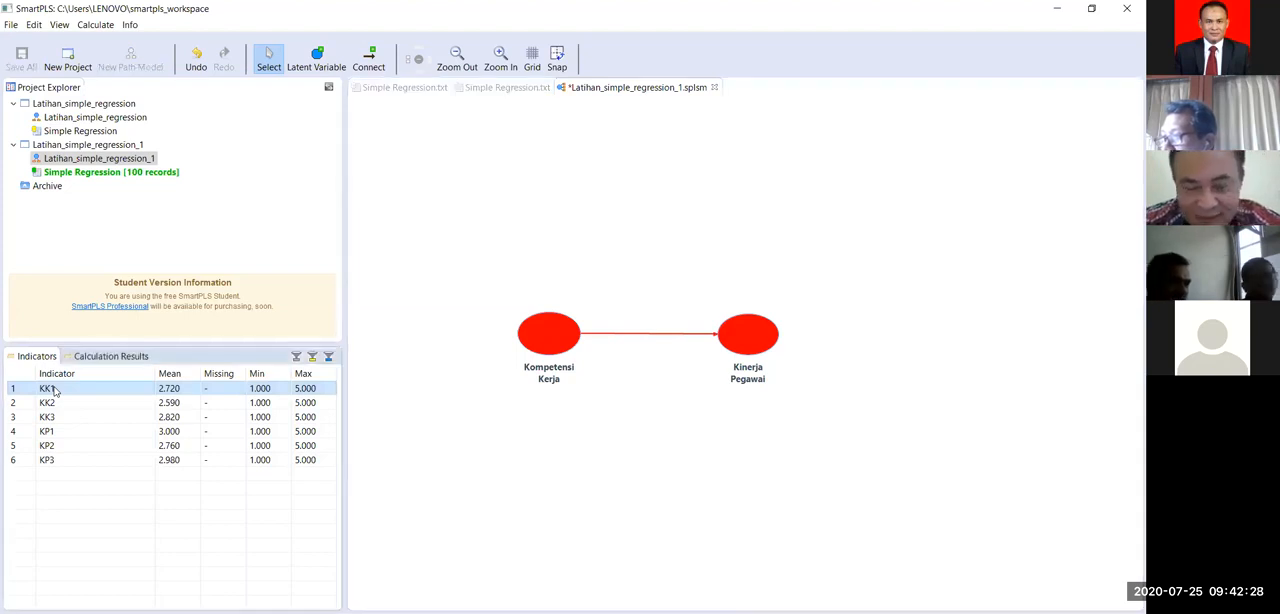
key(shift+Down)
key(shift+Down)
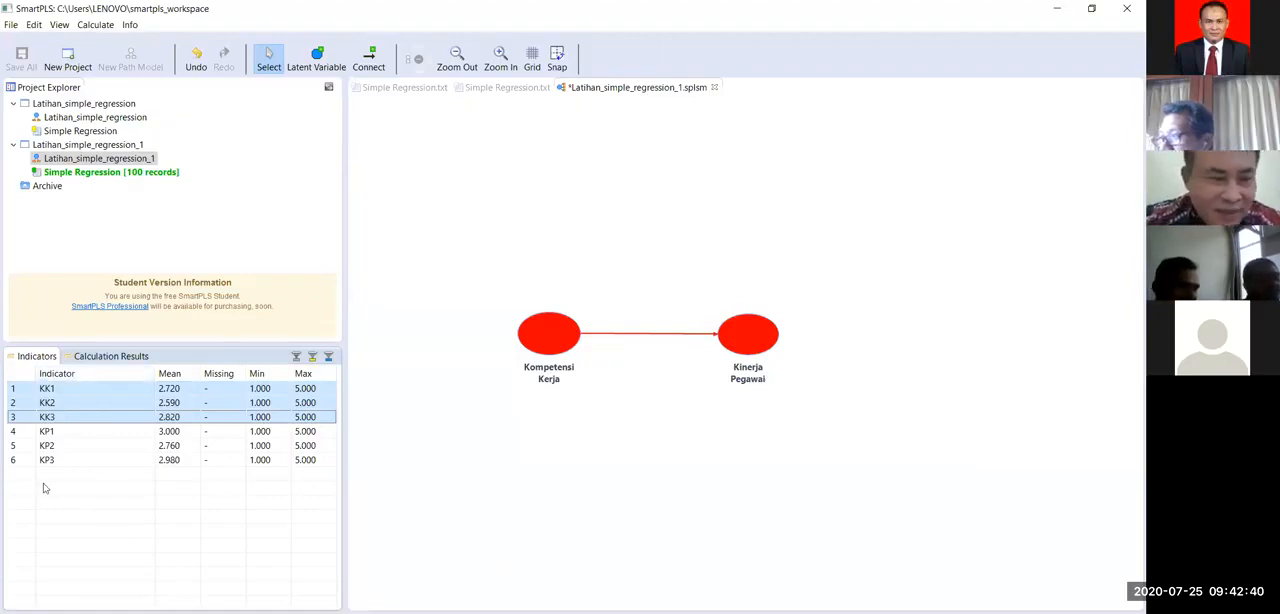
click(96, 389)
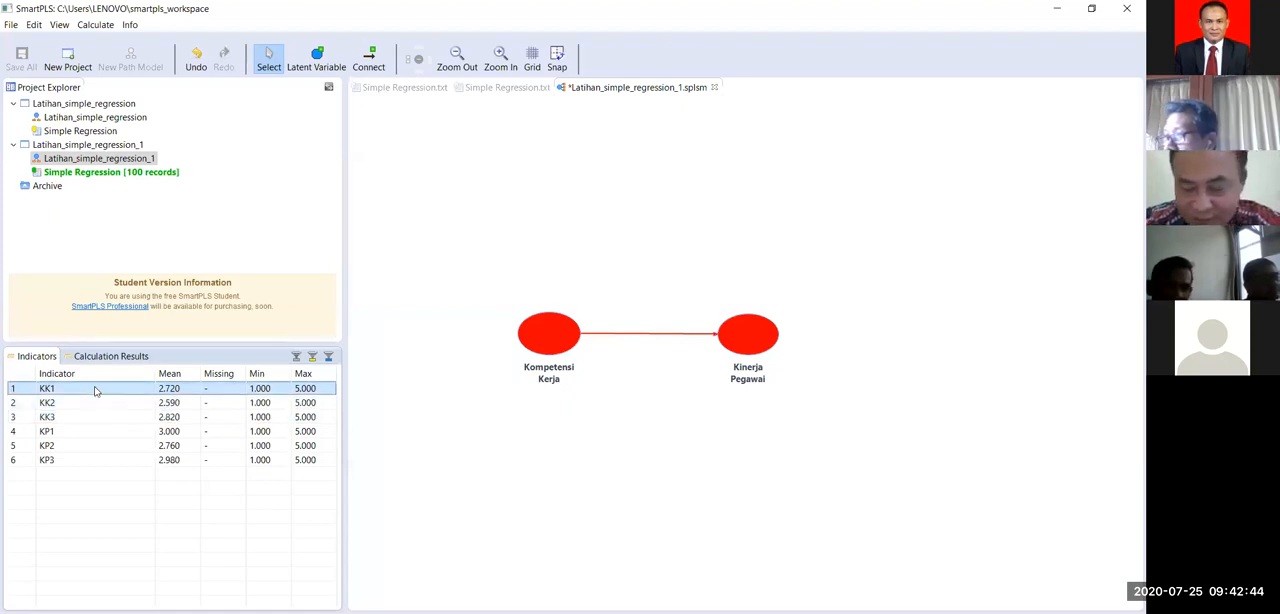
key(shift+Down)
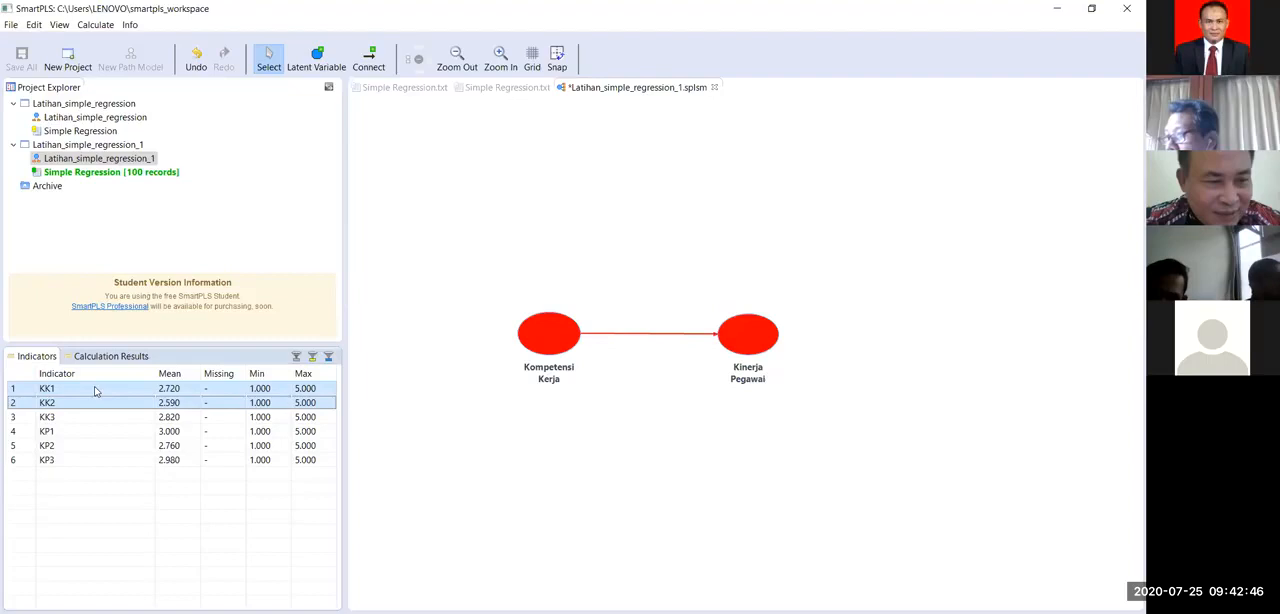
key(shift+Down)
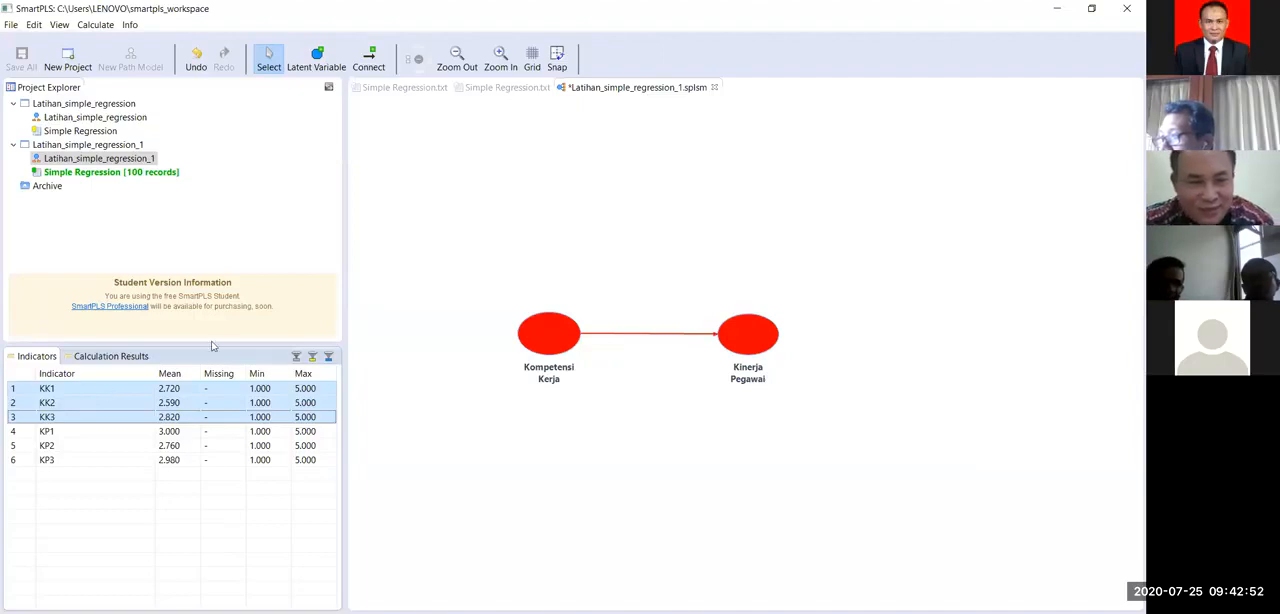
click(321, 389)
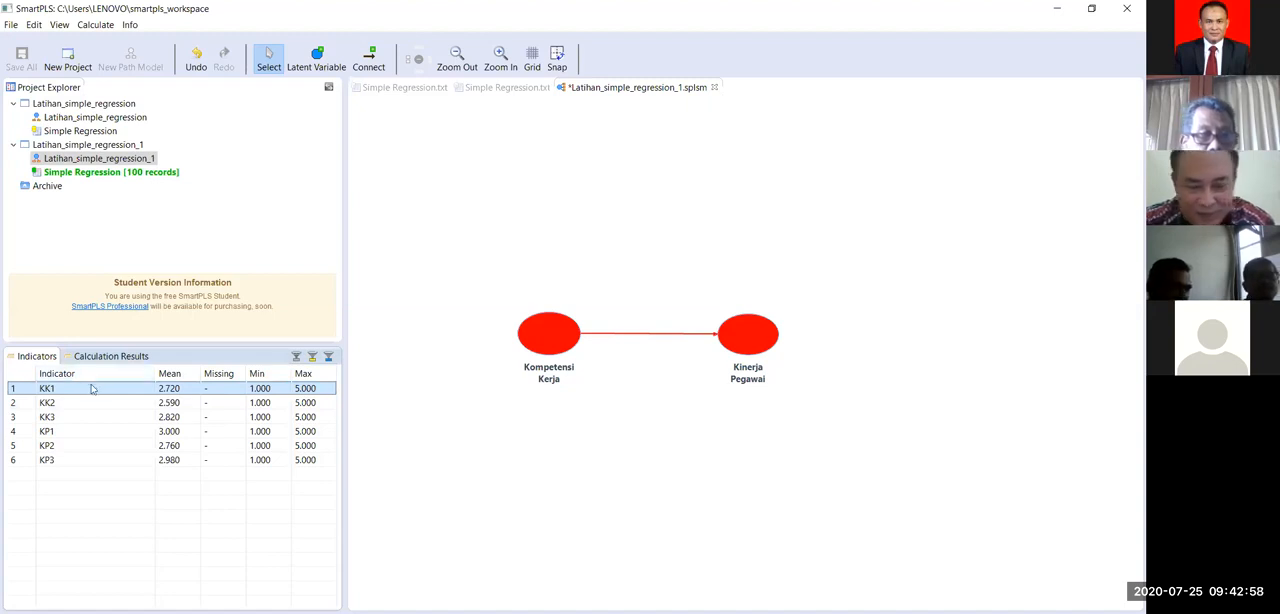
shift+click(94, 417)
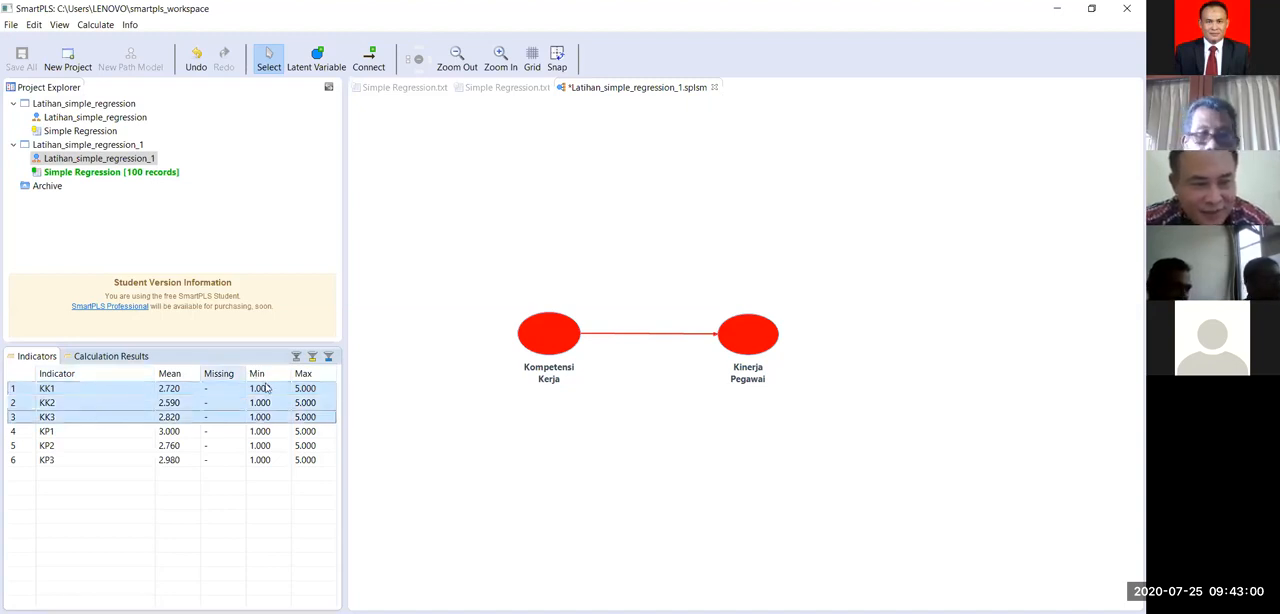
drag(266, 393, 544, 337)
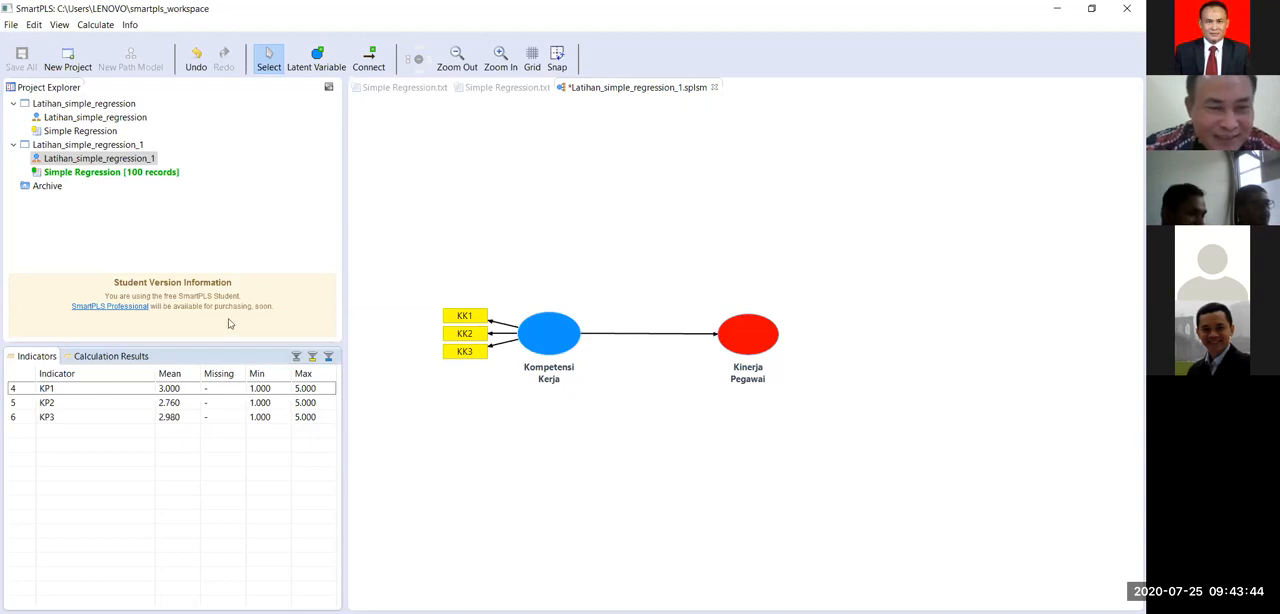
Step: Assign the indicators KP1, KP2 and KP3 together to the Kinerja Pegawai latent variable
click(52, 392)
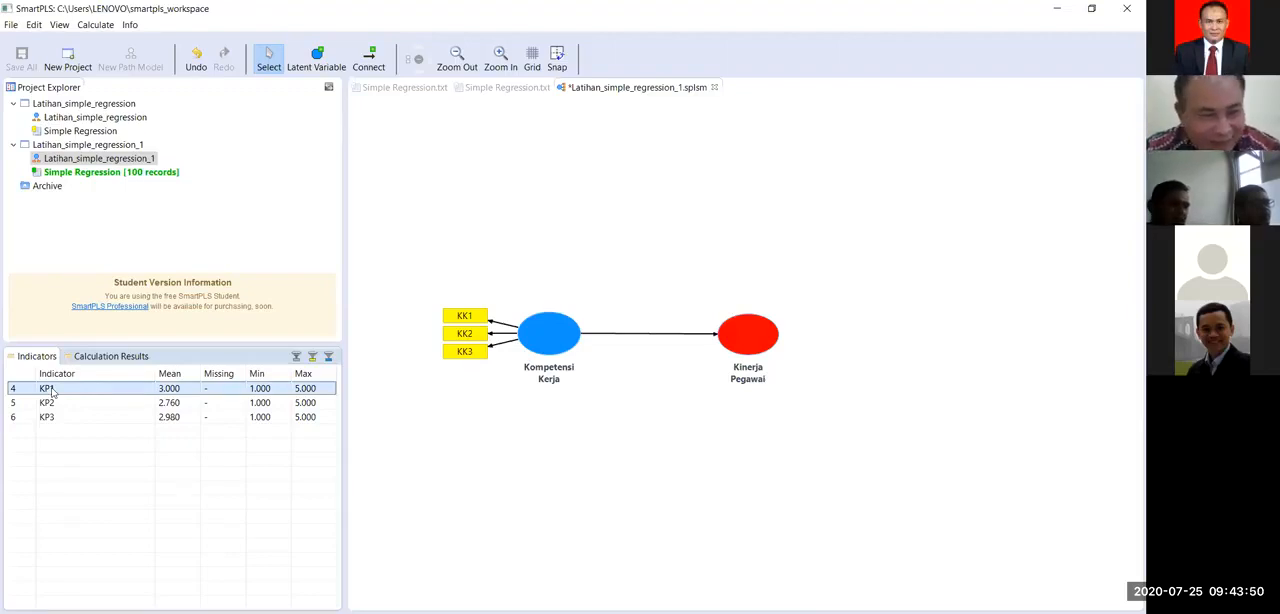
key(shift+Down)
key(shift+Down)
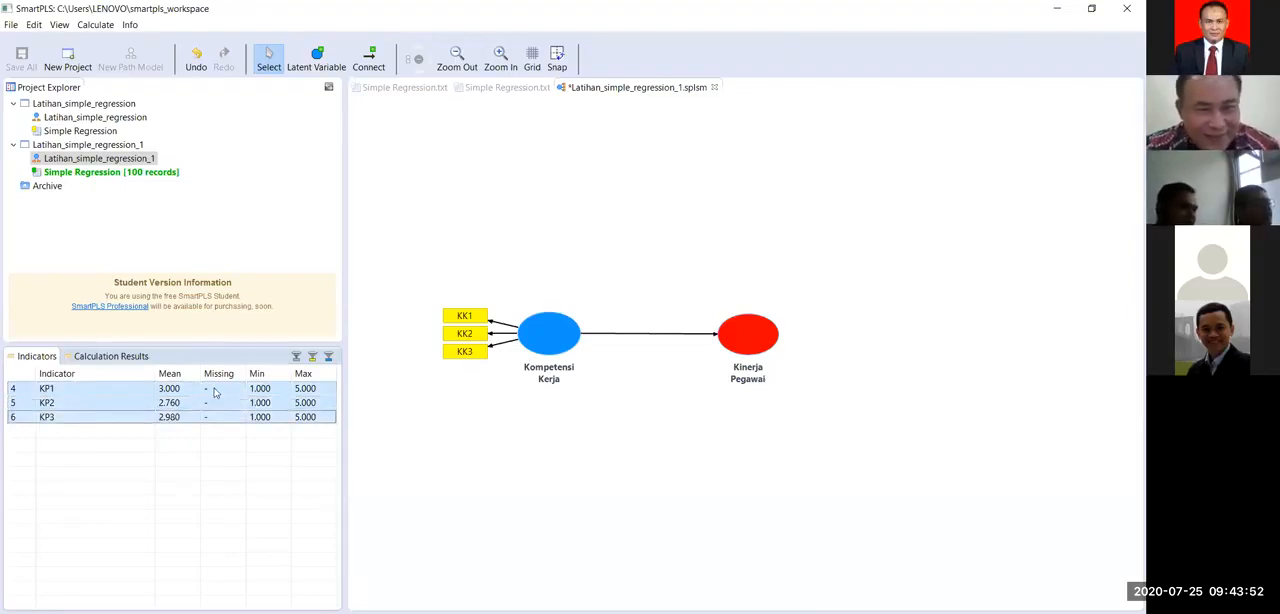
drag(661, 126, 748, 337)
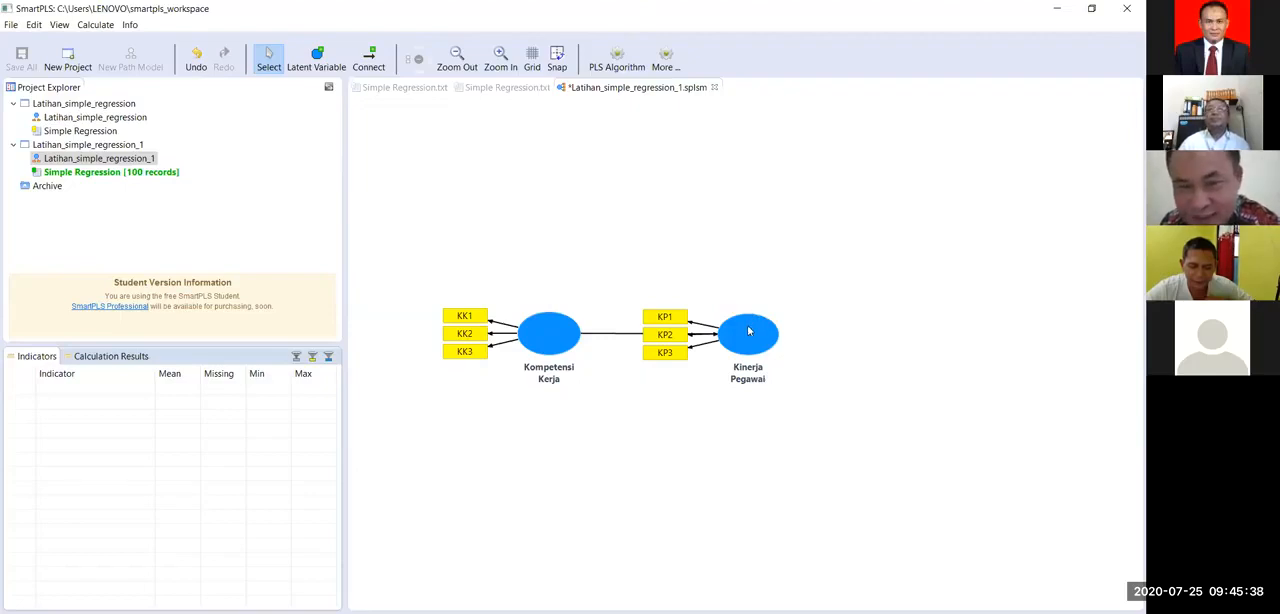
Step: Align the indicators of Kinerja Pegawai above the latent variable
right_click(748, 331)
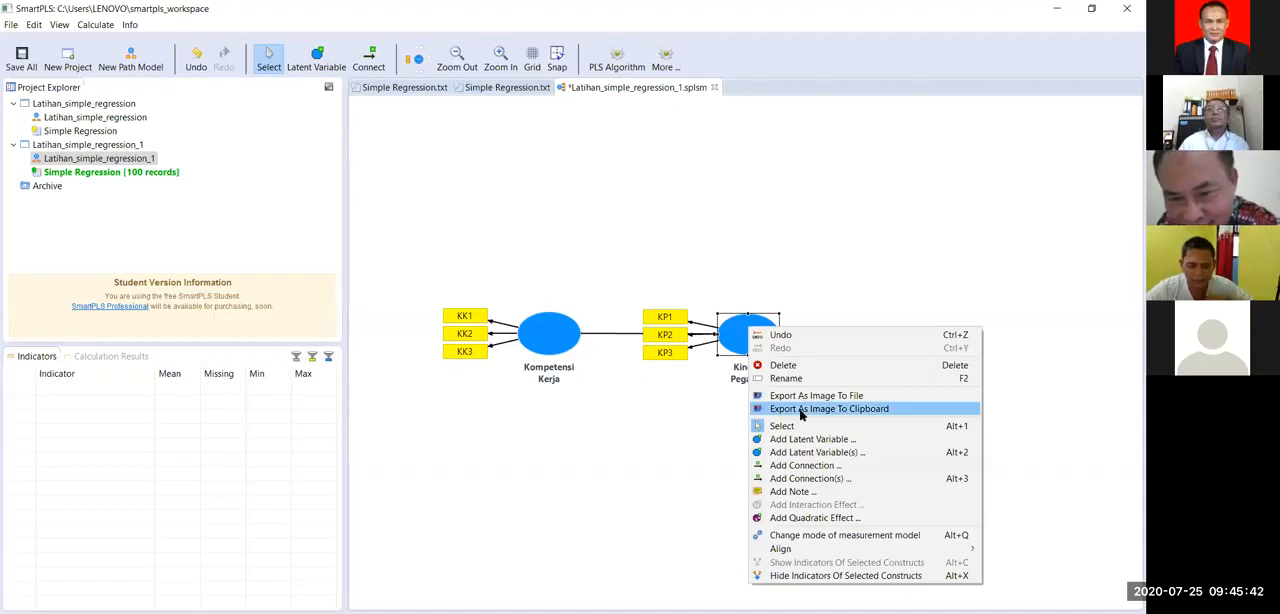
mouse_move(781, 549)
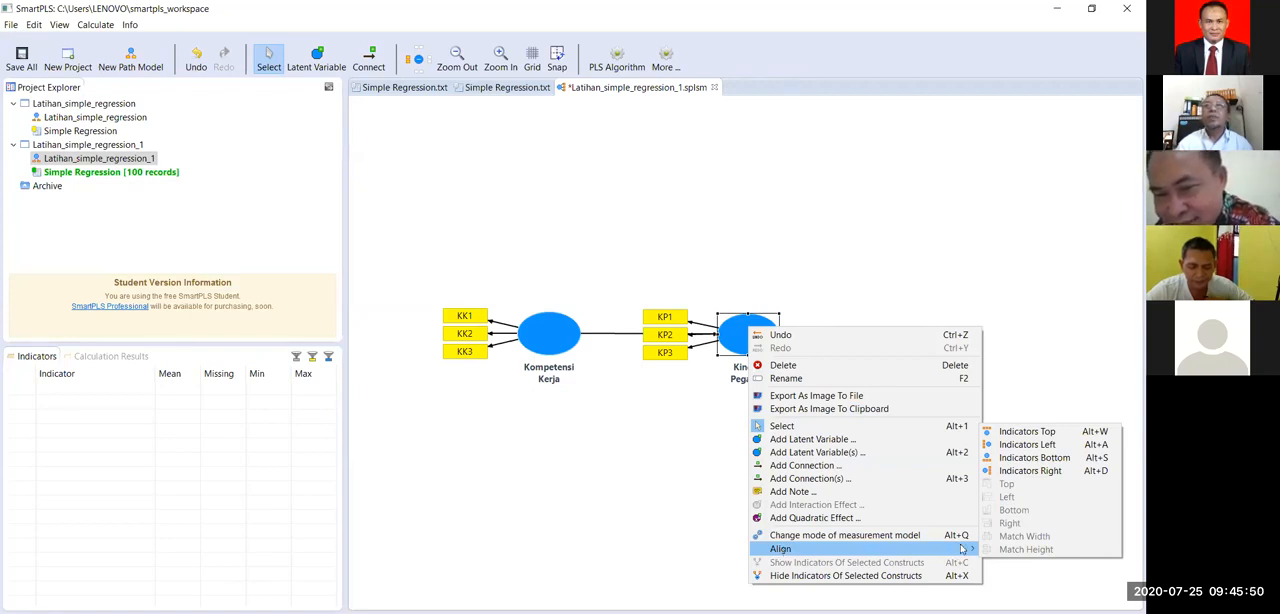
click(1040, 436)
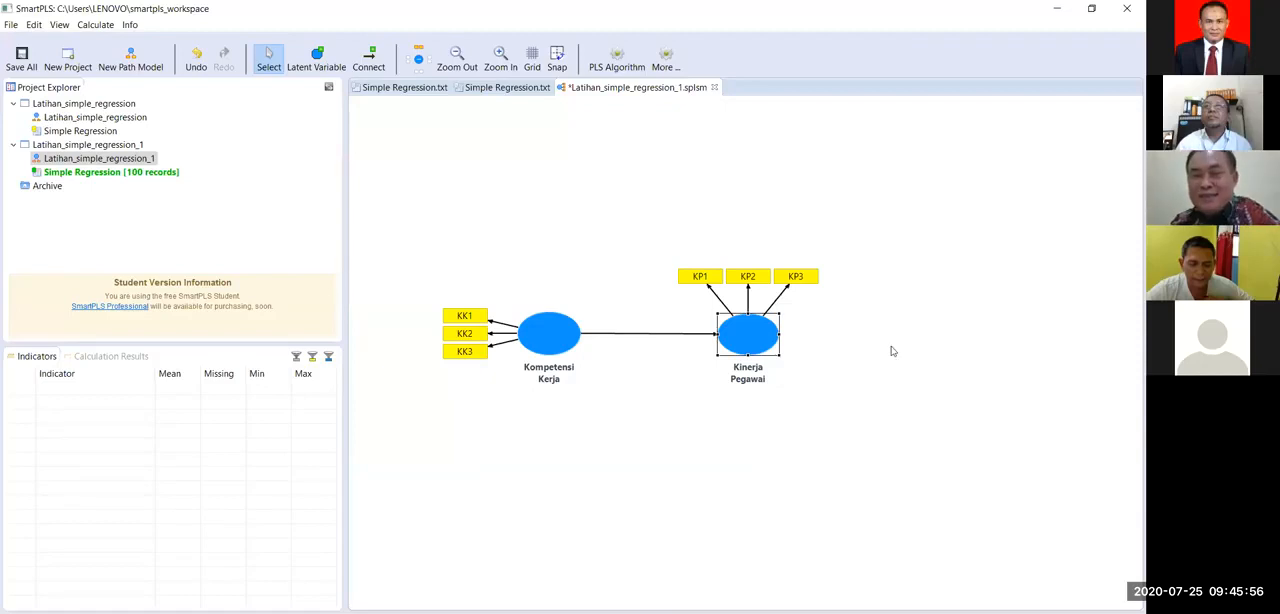
Step: Align the indicators of Kinerja Pegawai to the right side of the latent variable
right_click(756, 346)
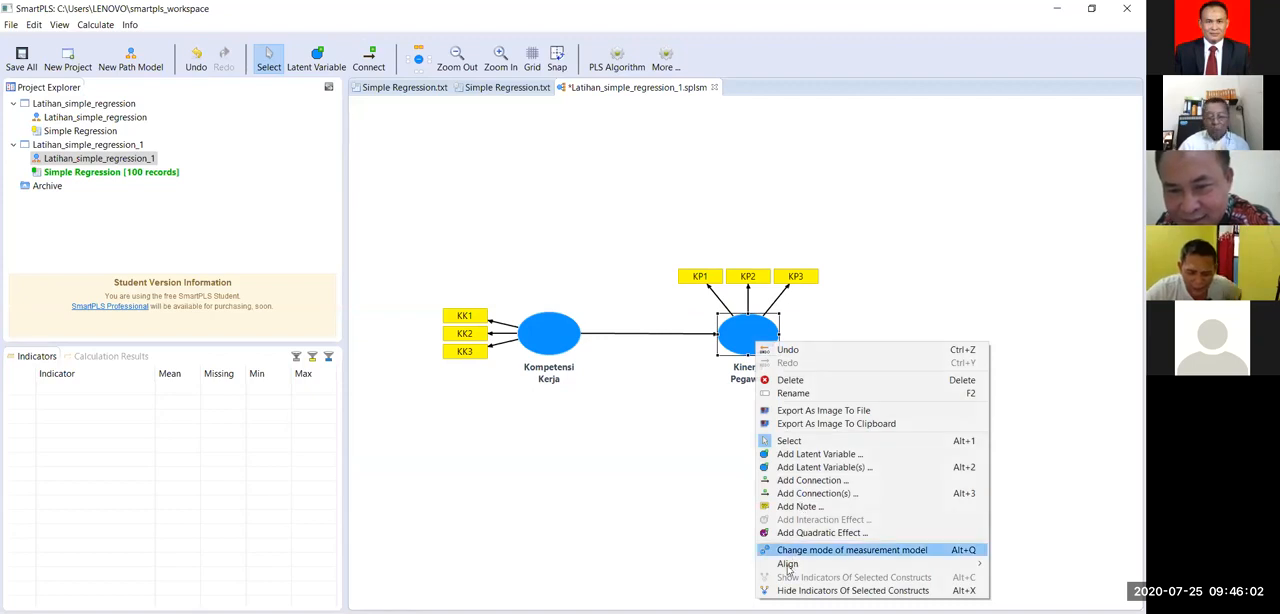
mouse_move(858, 561)
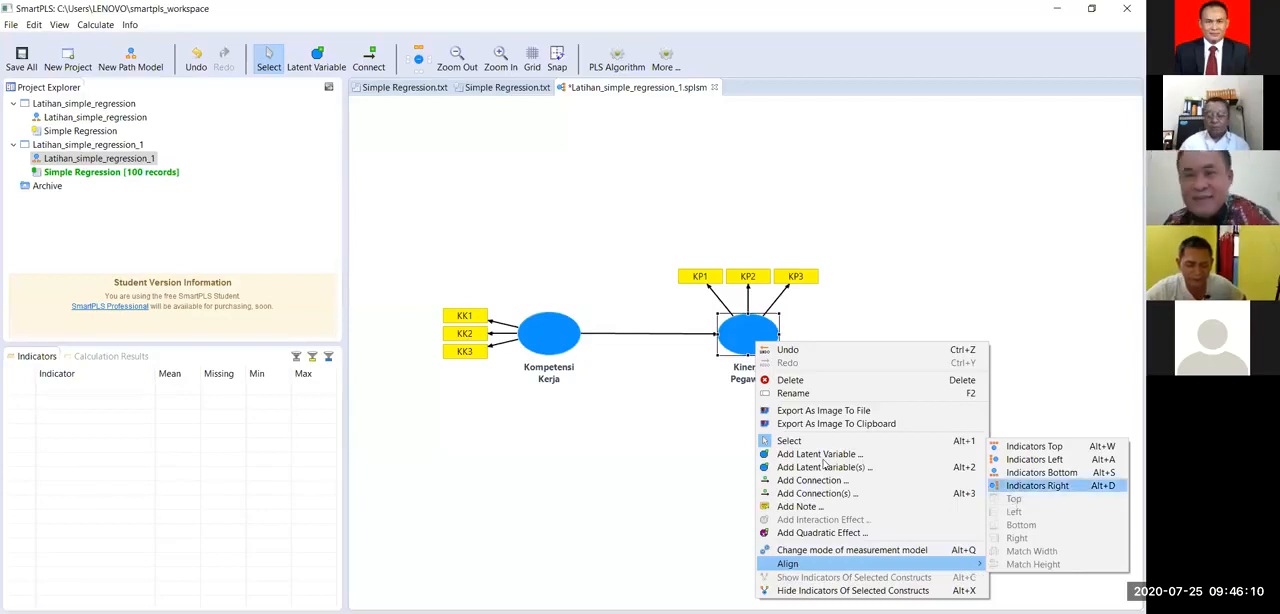
key(alt+d)
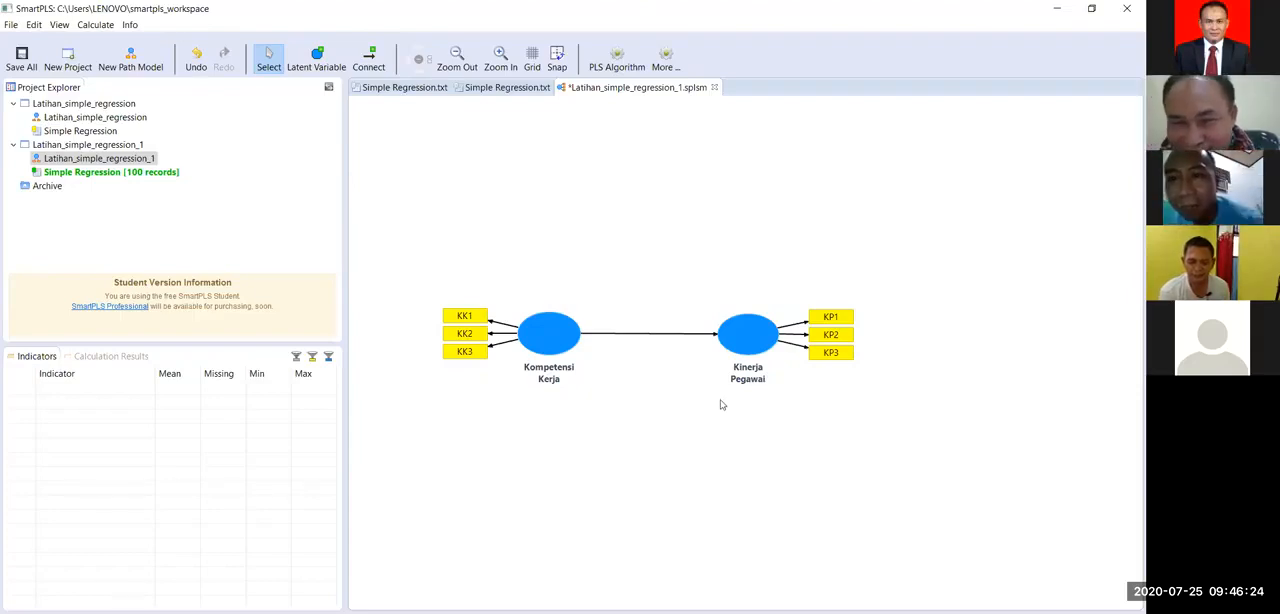
Step: Align the indicators of Kinerja Pegawai below the latent variable
right_click(750, 334)
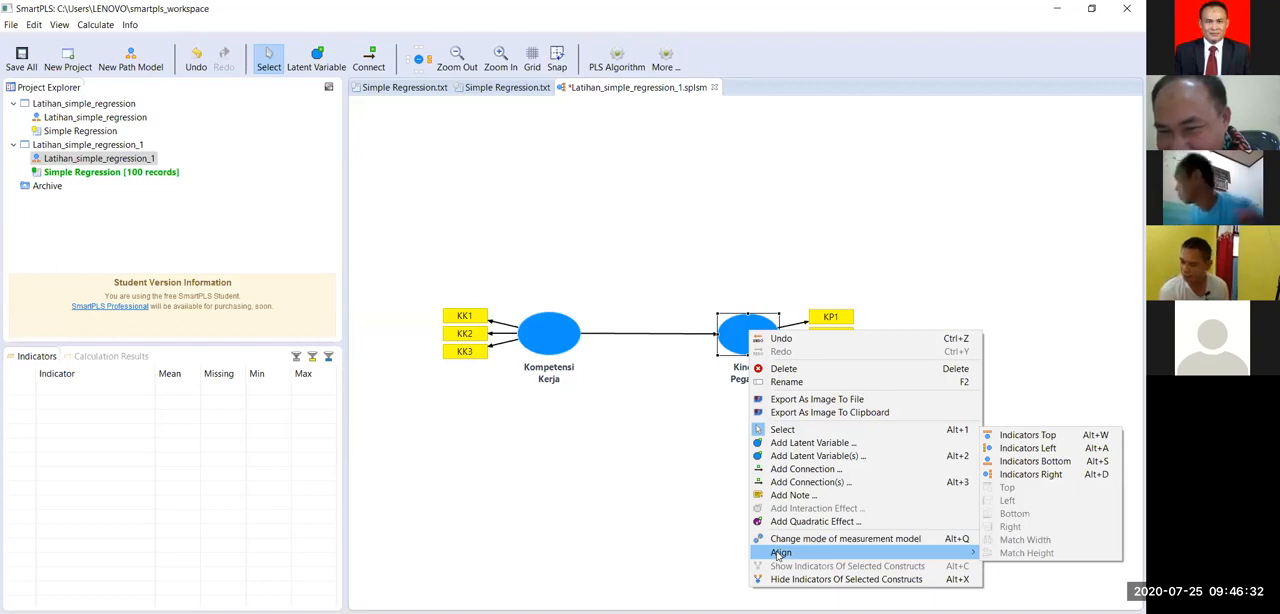
click(1022, 475)
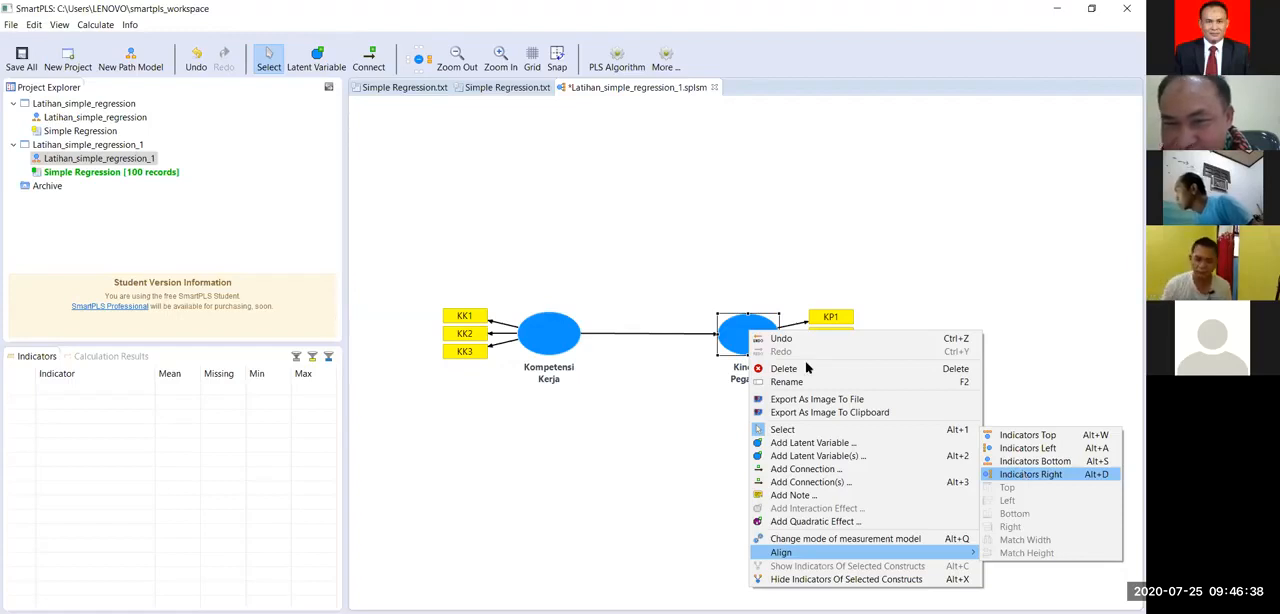
right_click(757, 338)
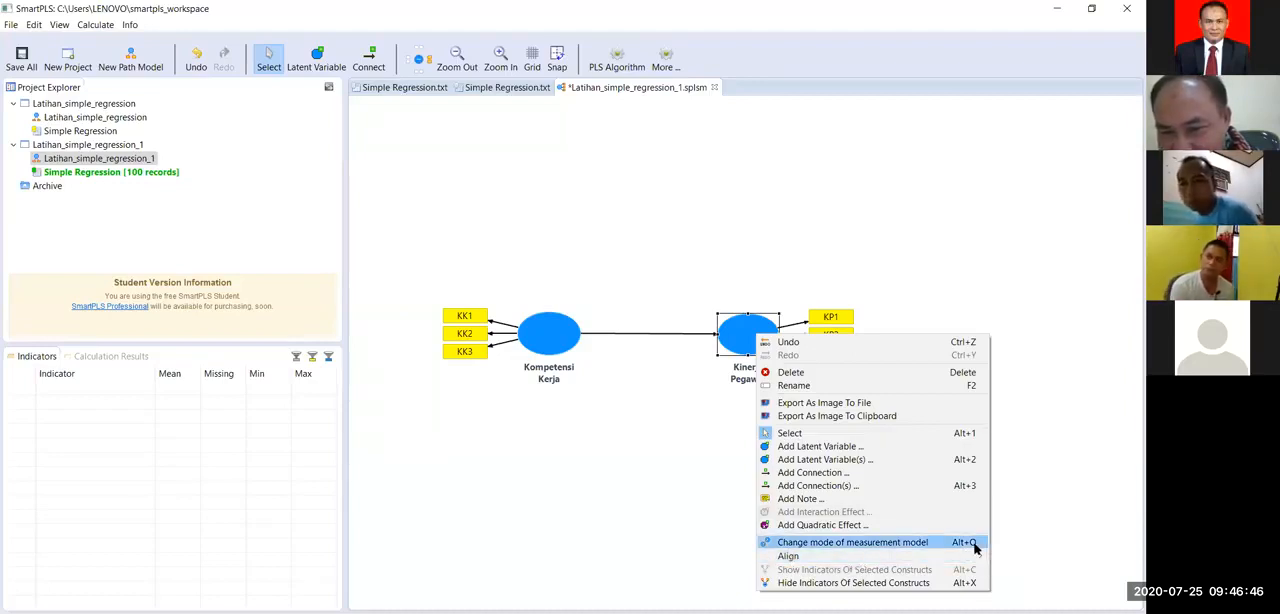
mouse_move(978, 556)
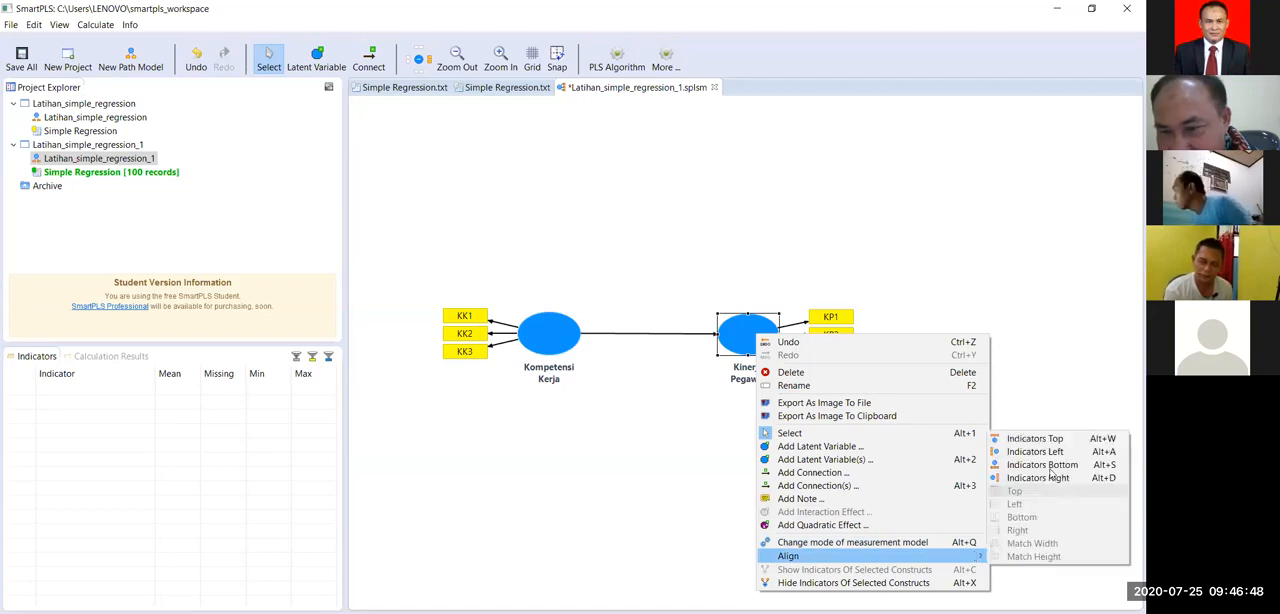
click(1051, 466)
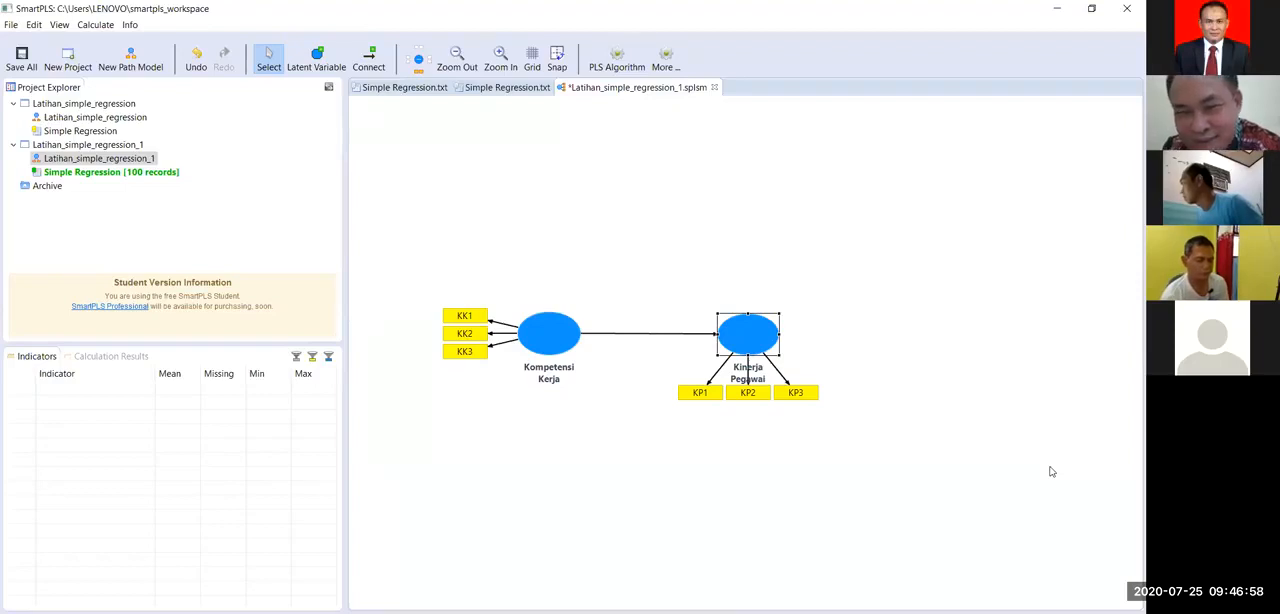
Step: Place the KP1, KP2 and KP3 indicators on the right side of Kinerja Pegawai and deselect the construct
right_click(748, 342)
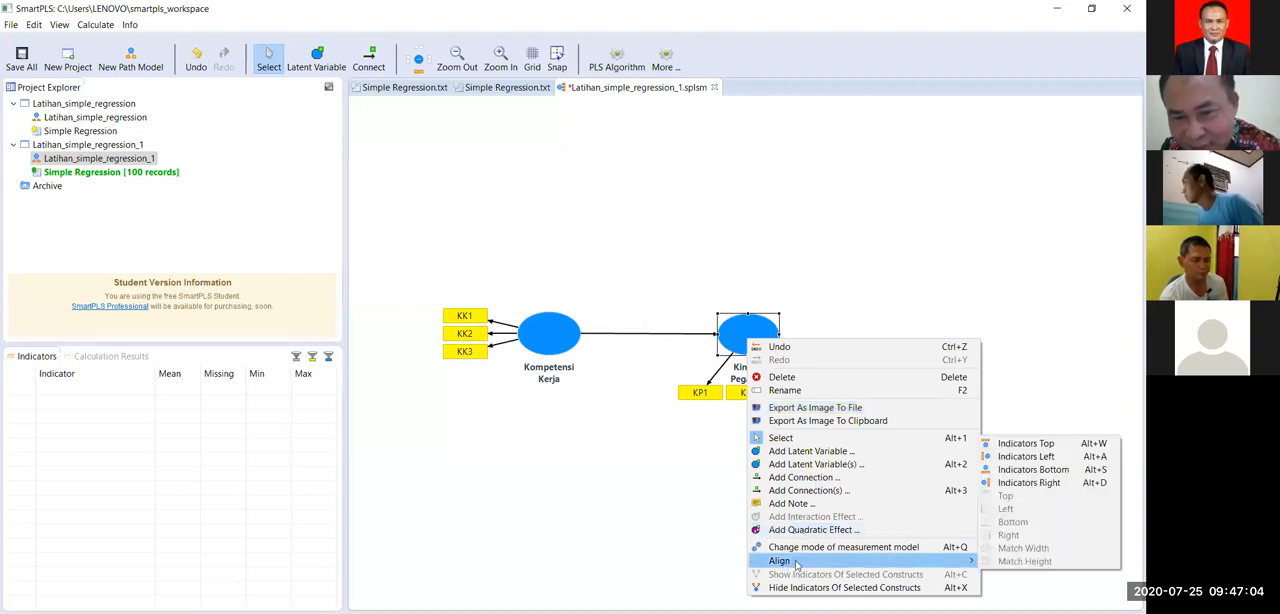
click(1030, 483)
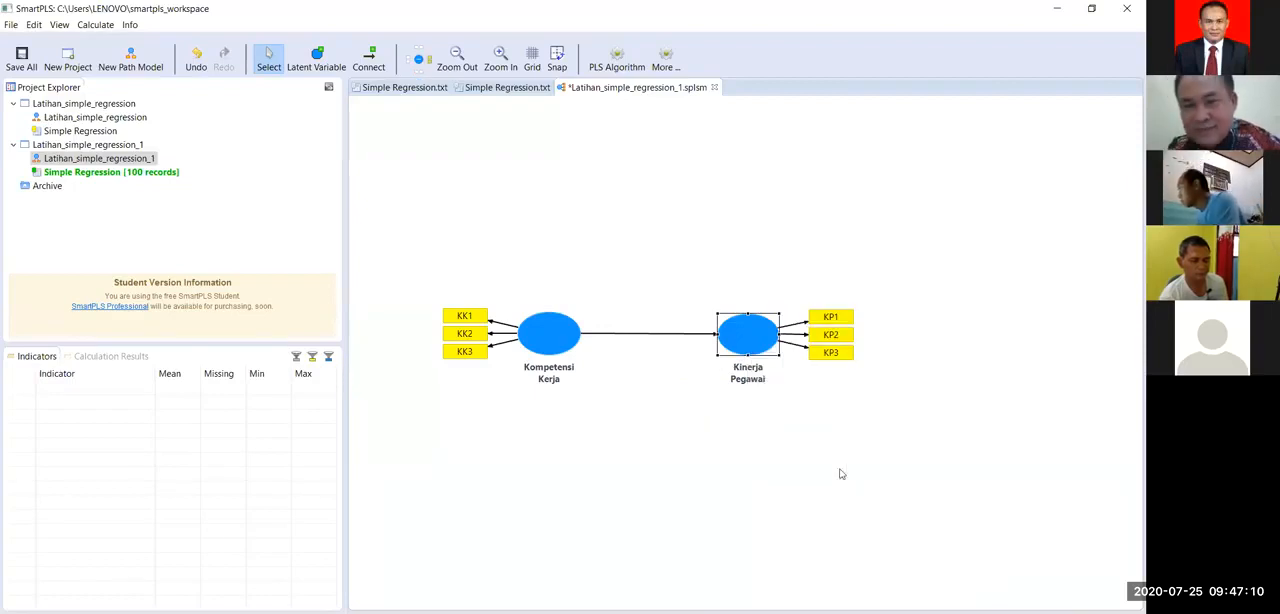
click(840, 474)
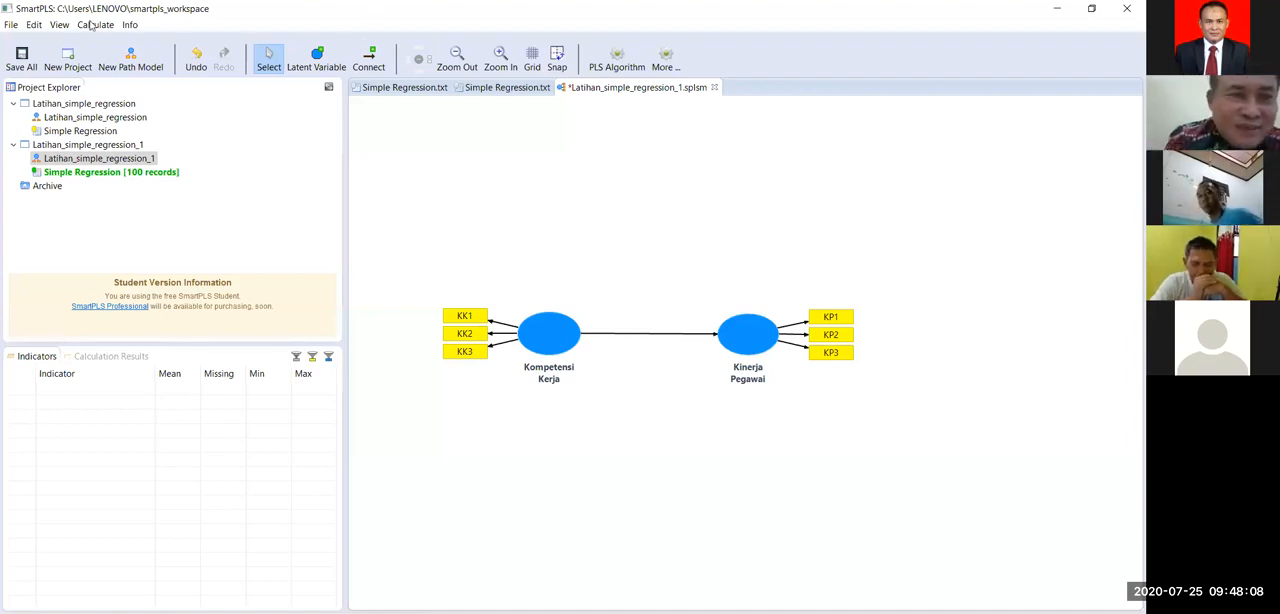
click(92, 25)
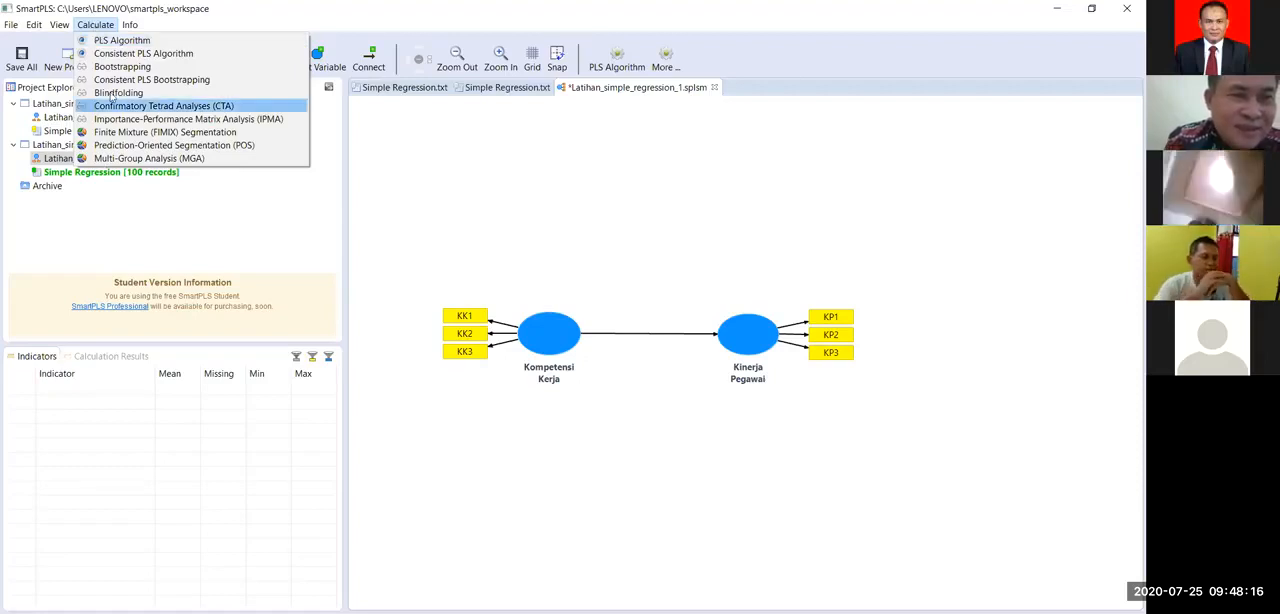
click(98, 24)
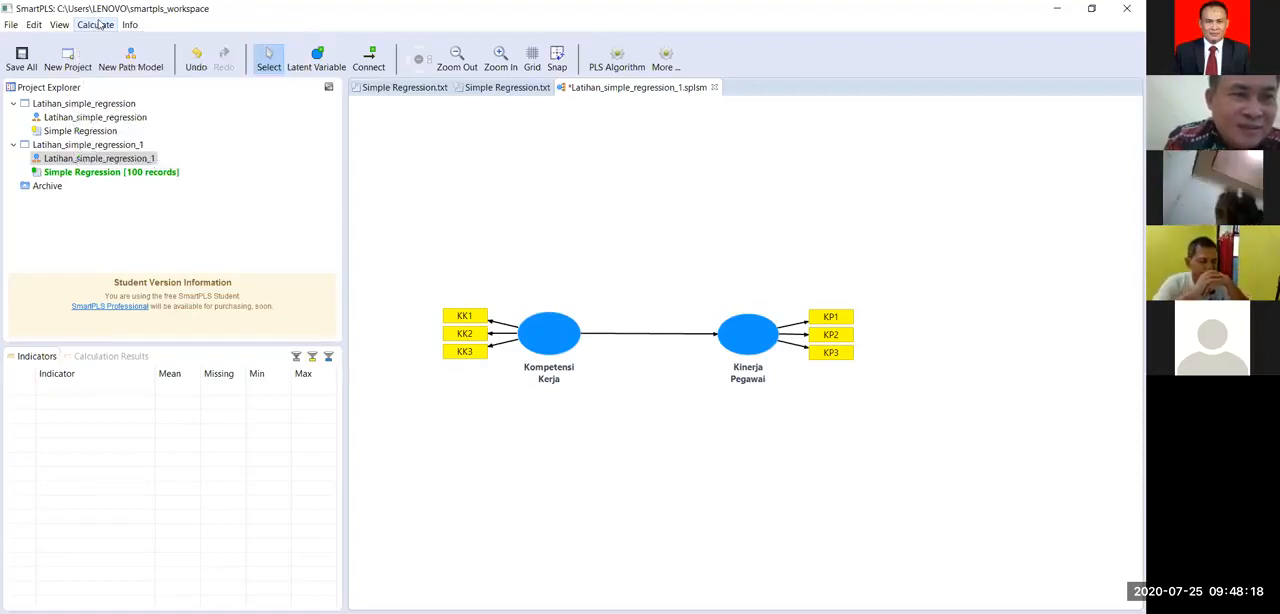
click(99, 24)
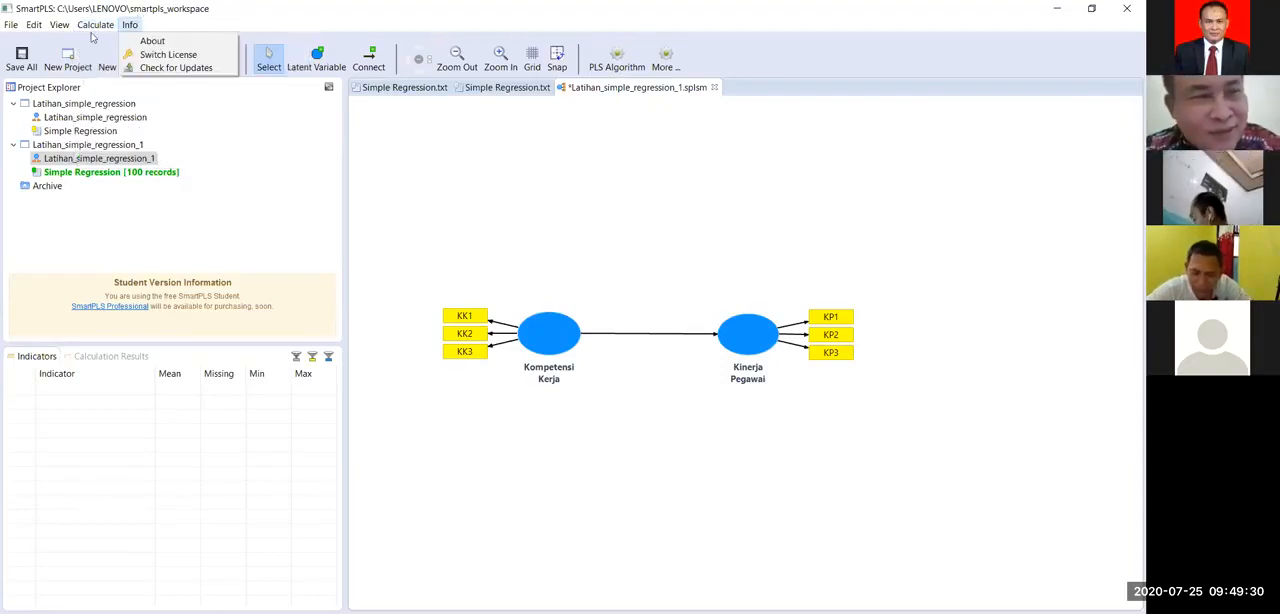
click(95, 26)
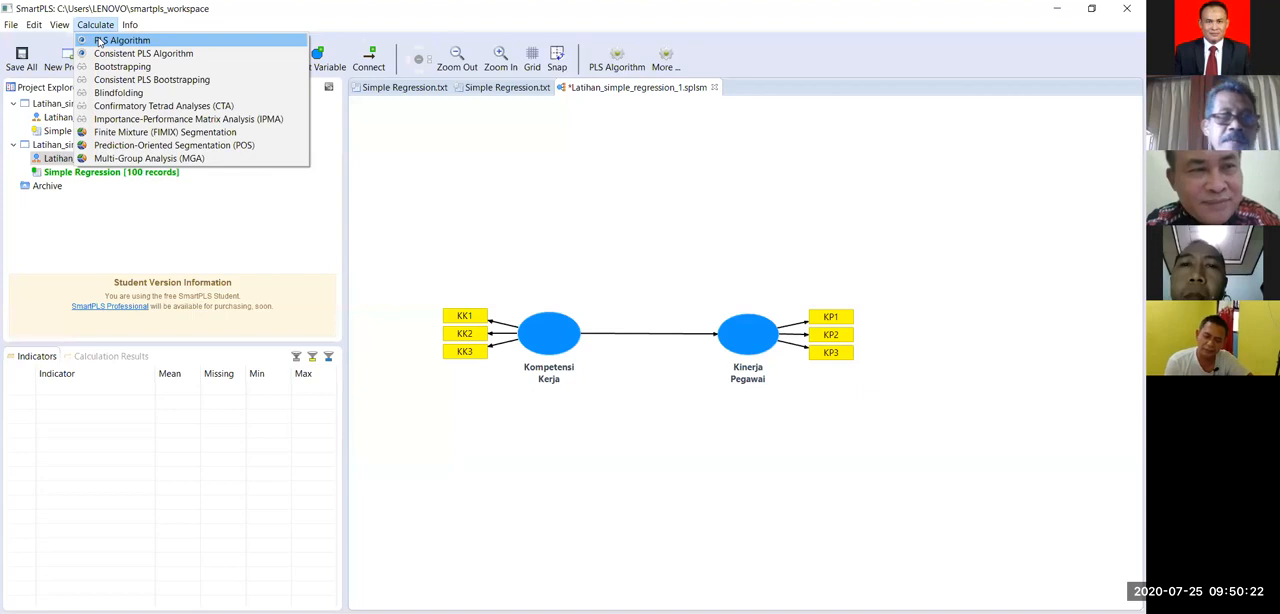
click(474, 204)
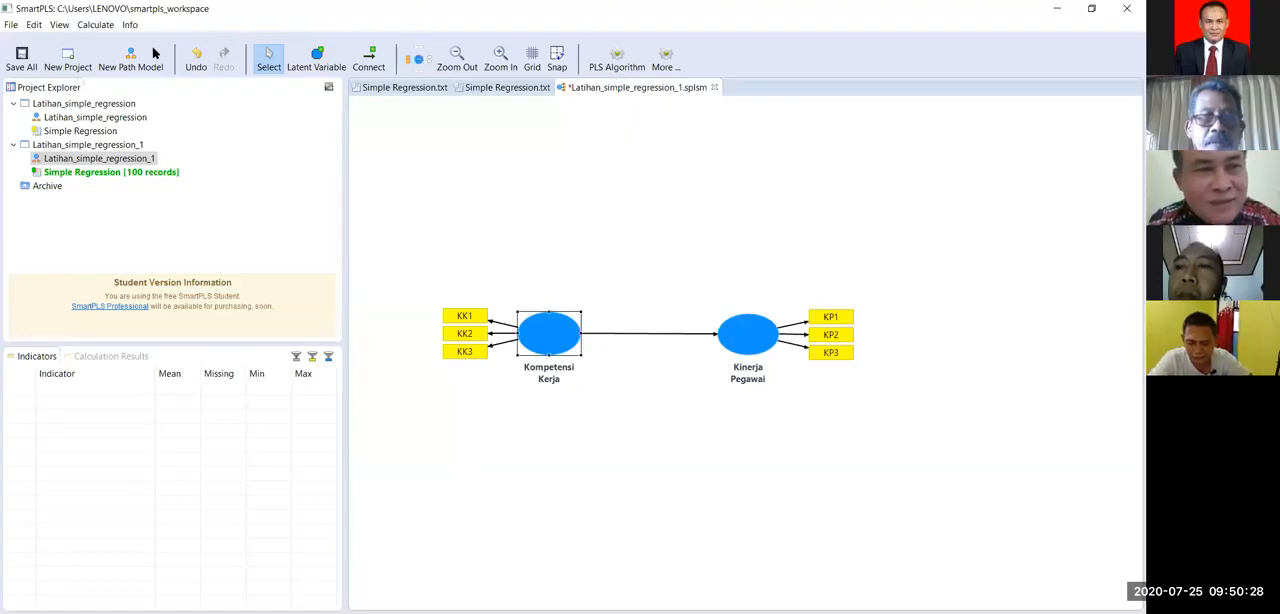
Step: Run the PLS Algorithm on the path model with the maximum iterations set to 500
click(94, 25)
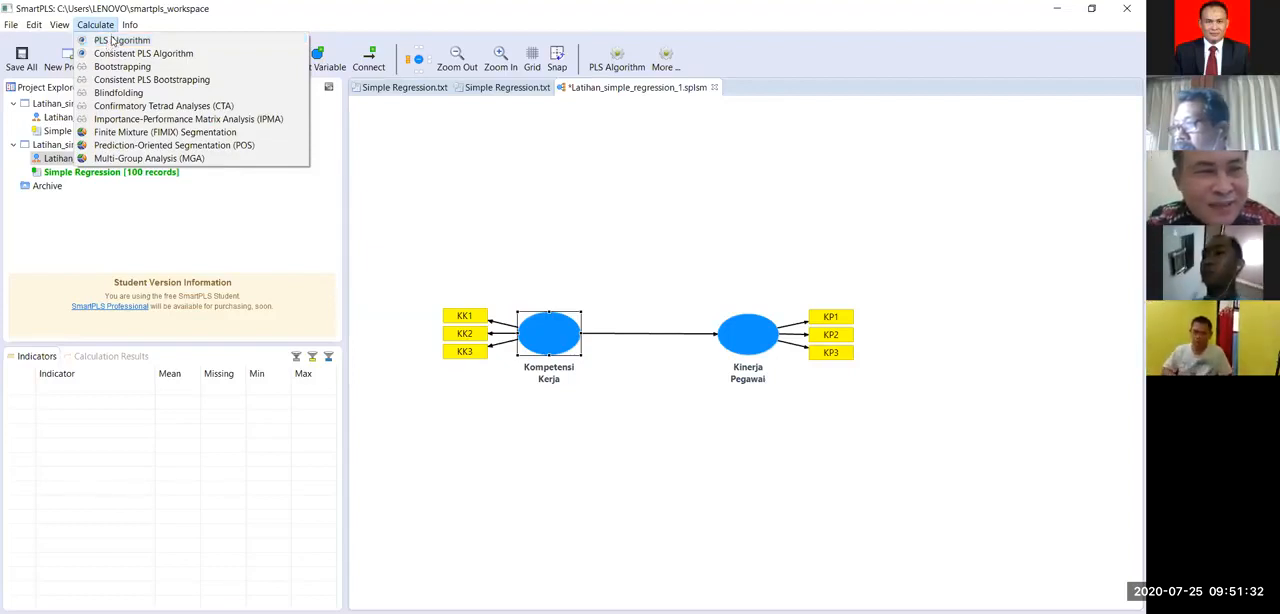
click(110, 42)
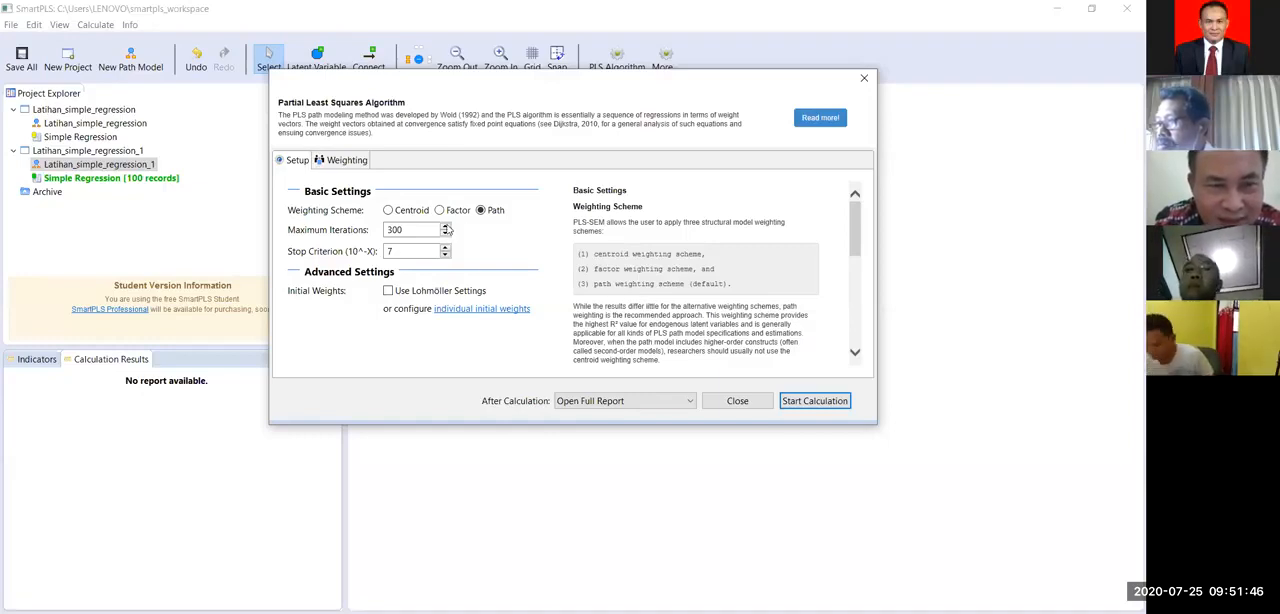
key(BackSpace)
key(BackSpace)
key(BackSpace)
text(500)
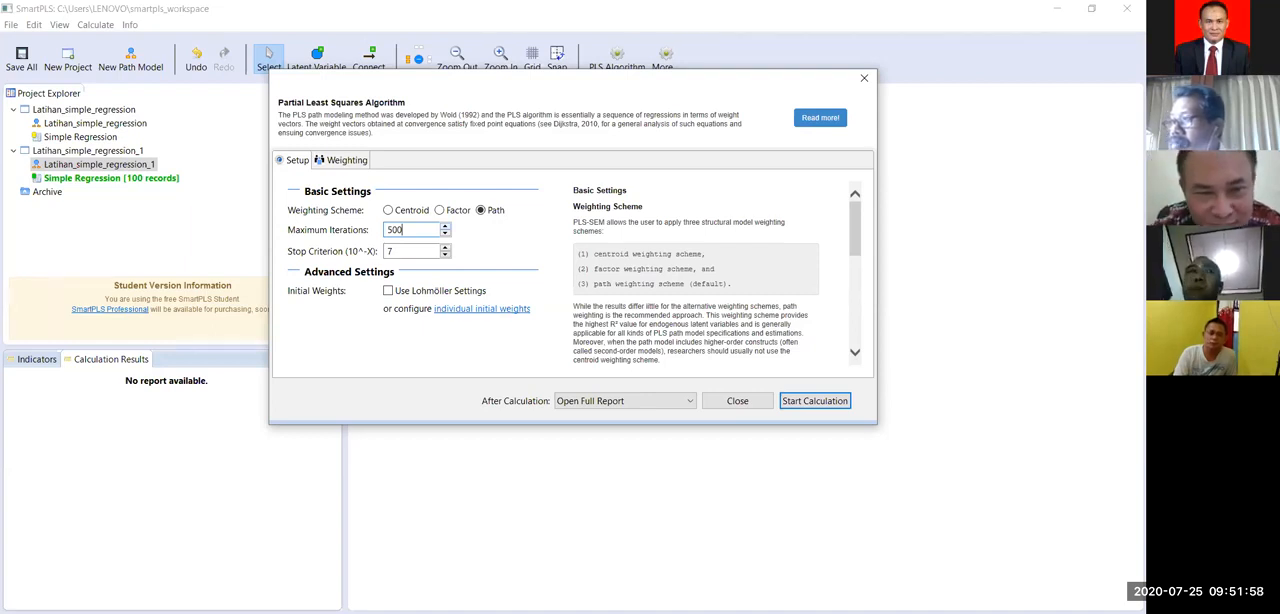
click(815, 401)
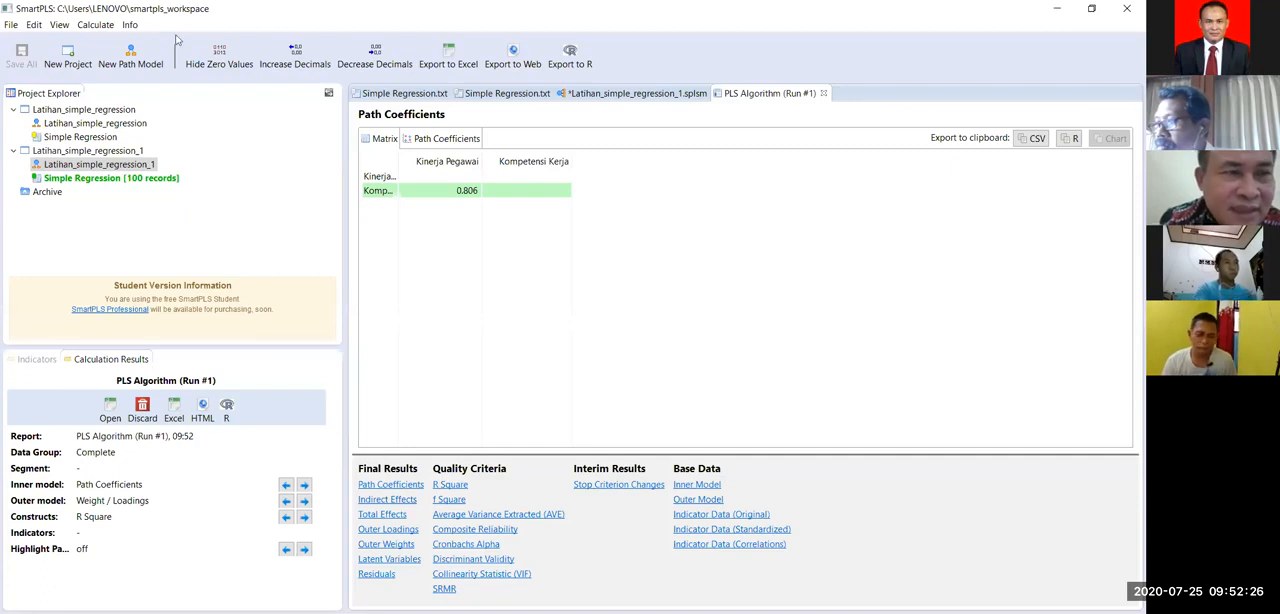
Step: Return from the report to the Latihan_simple_regression_1 path model to view the calculated values on the diagram
click(100, 25)
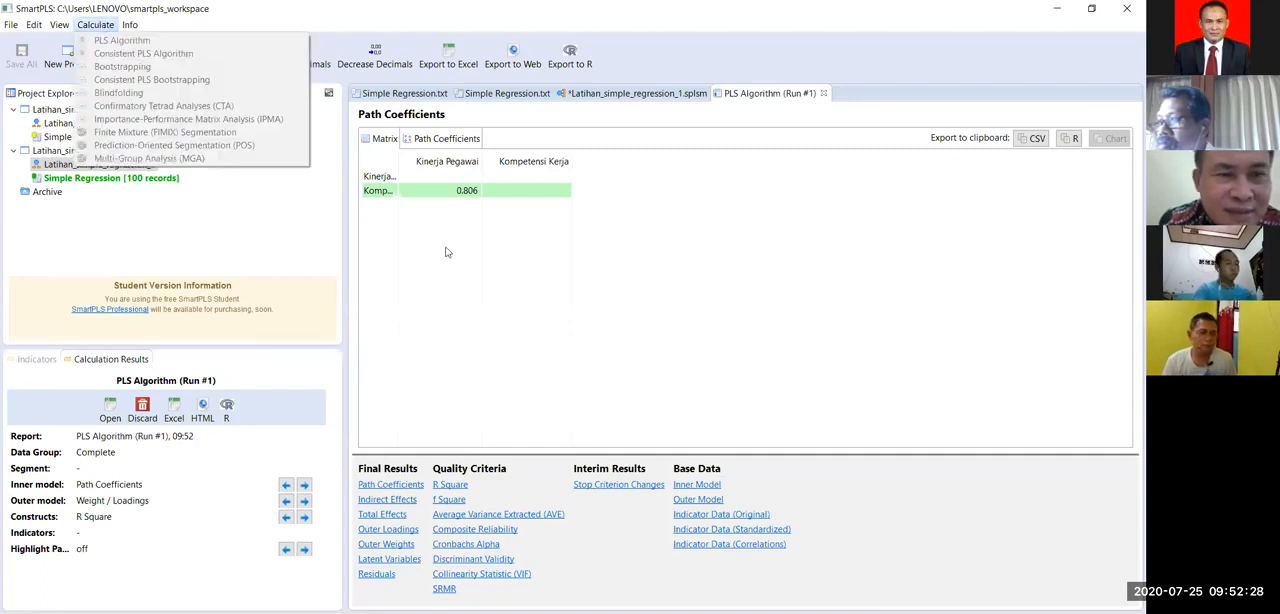
click(576, 90)
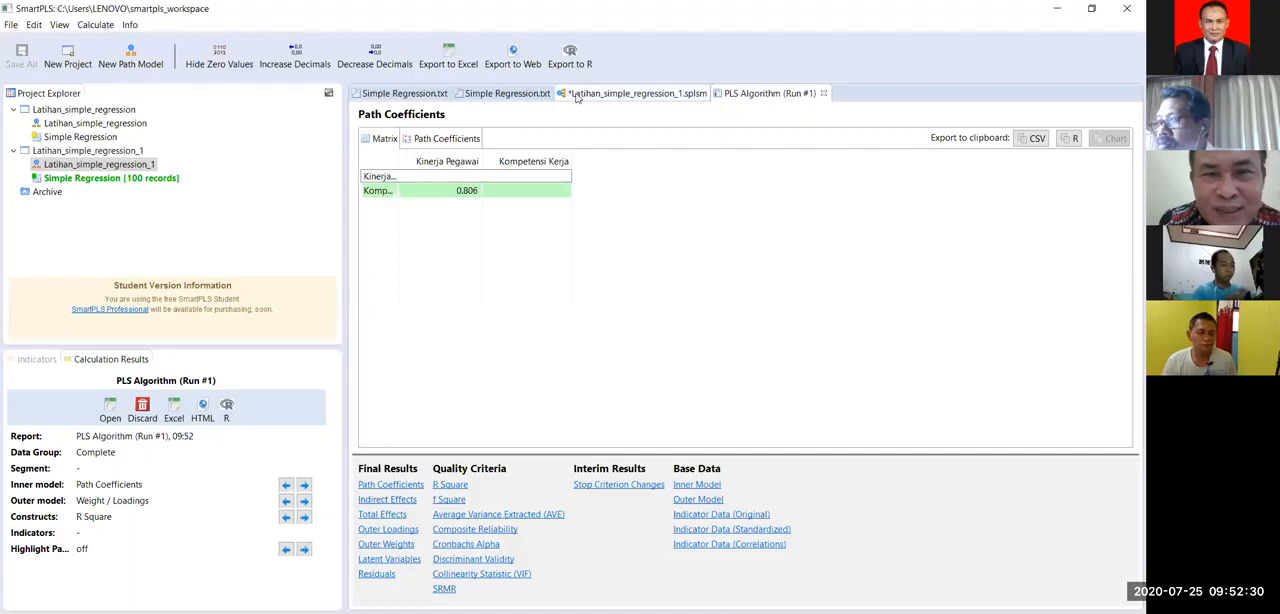
click(576, 95)
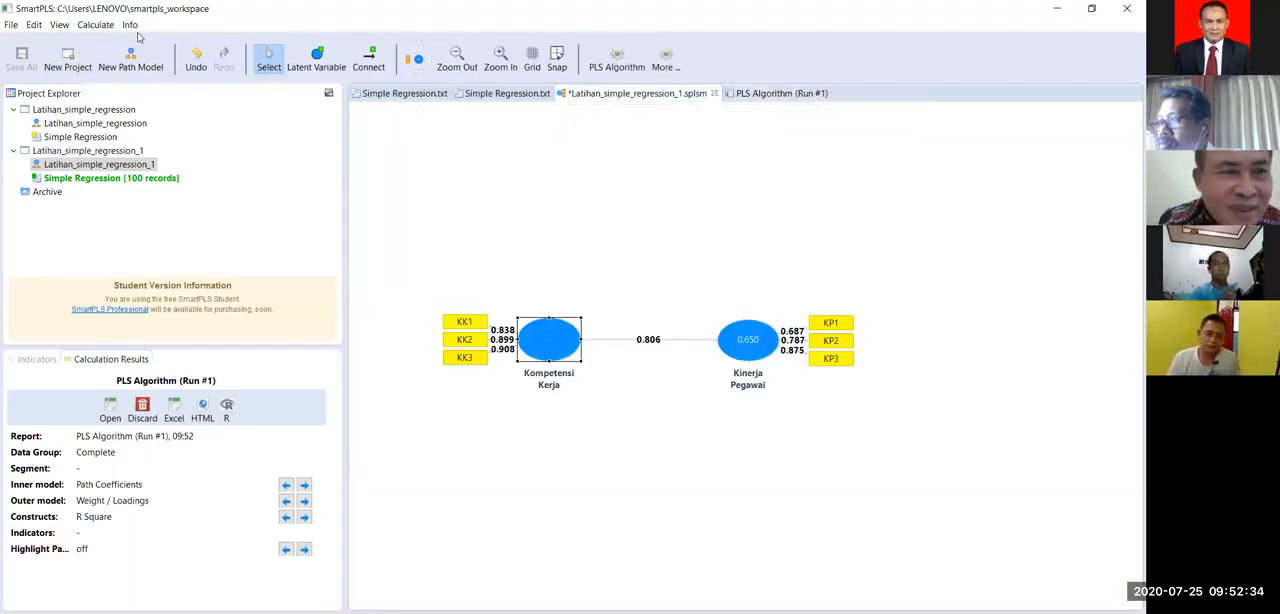
Step: Run the PLS Algorithm again with the same settings and view the results on the path model with nothing selected
click(96, 24)
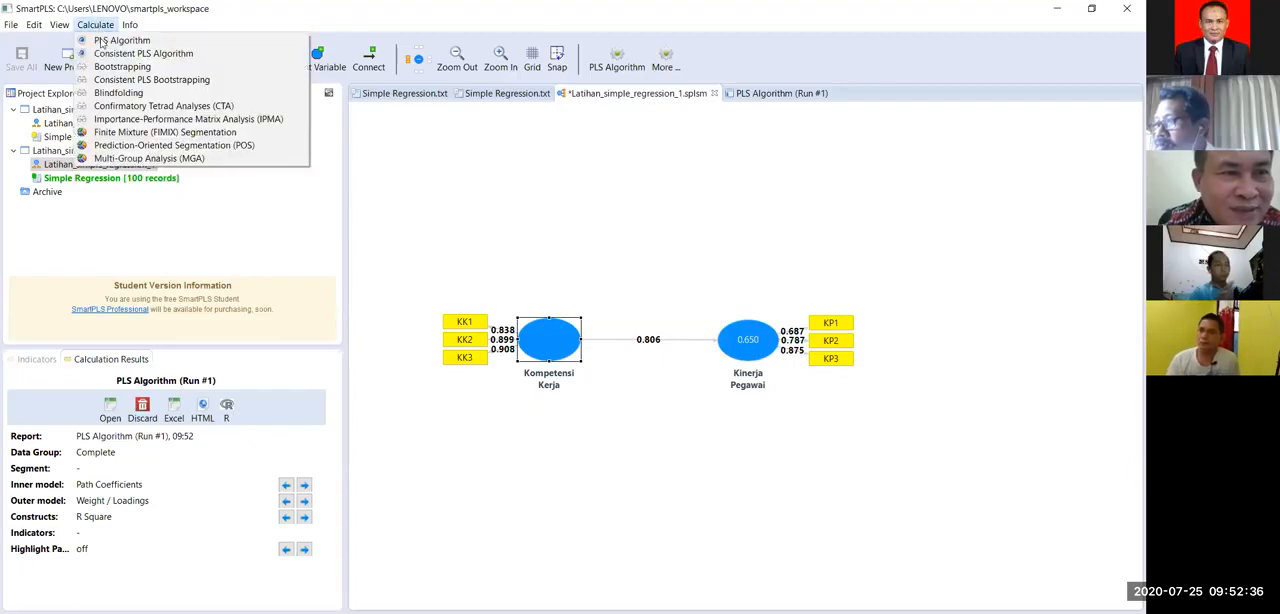
click(101, 43)
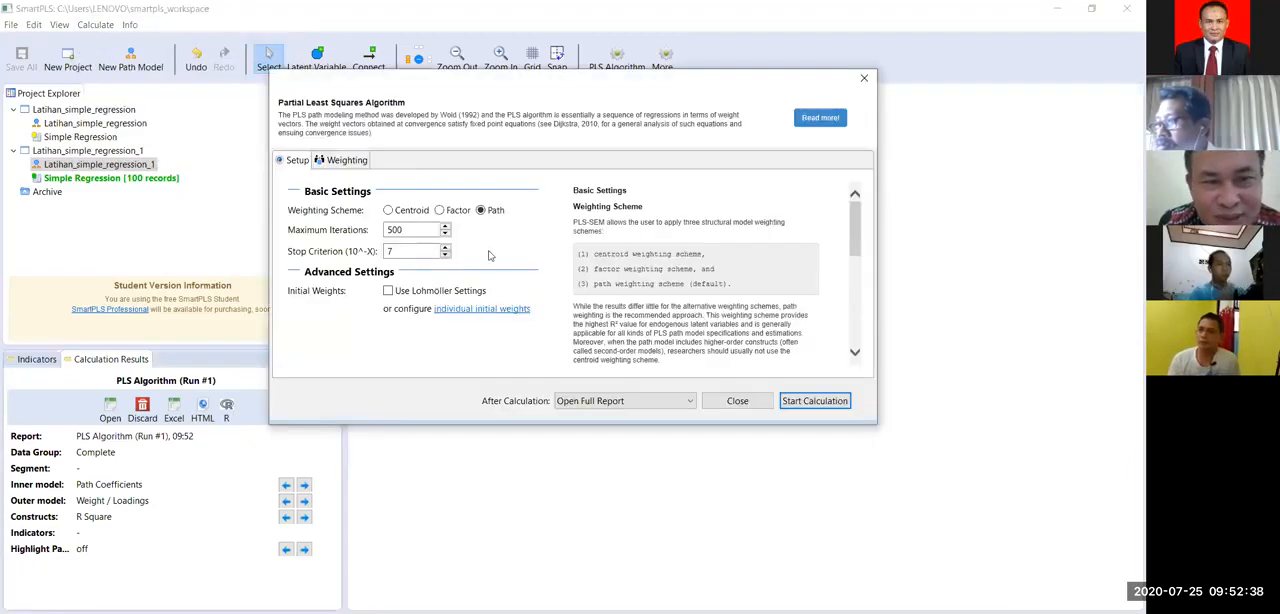
click(806, 409)
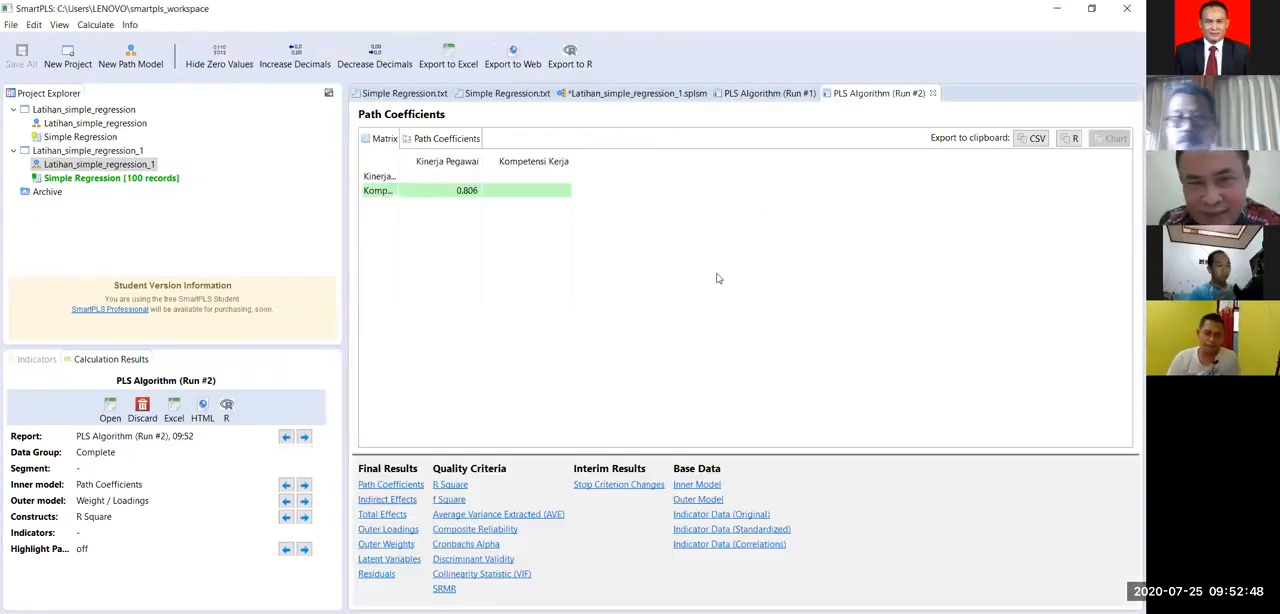
click(622, 93)
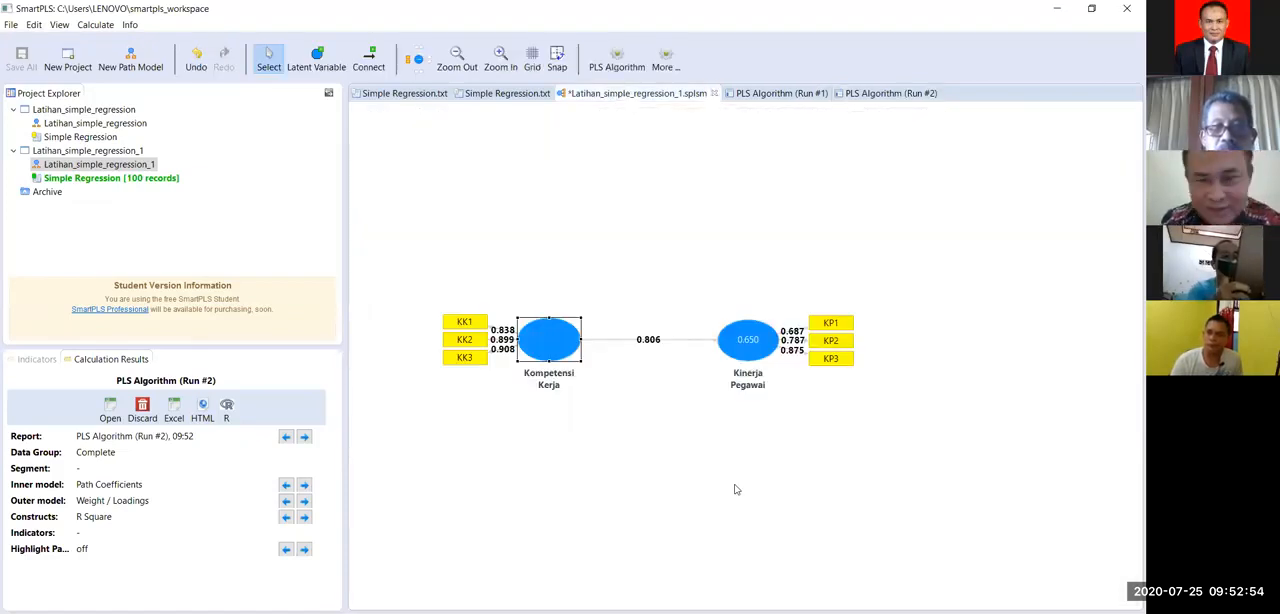
click(724, 512)
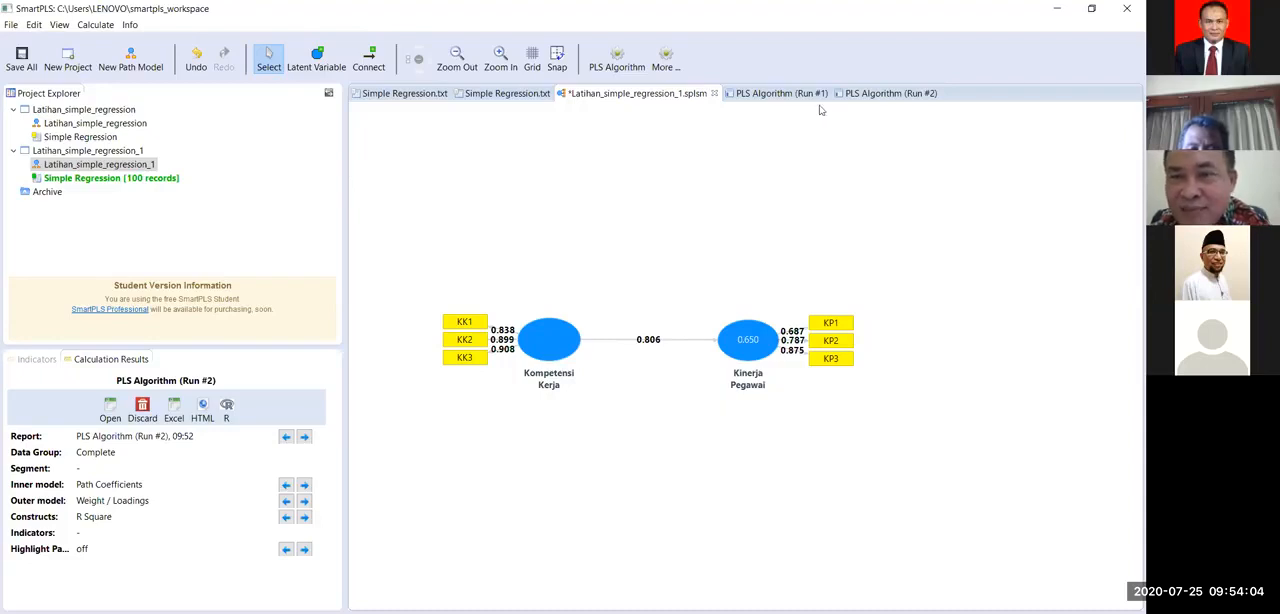
Step: Look through the second PLS Algorithm report and both Simple Regression data files, and return to the path model
click(867, 93)
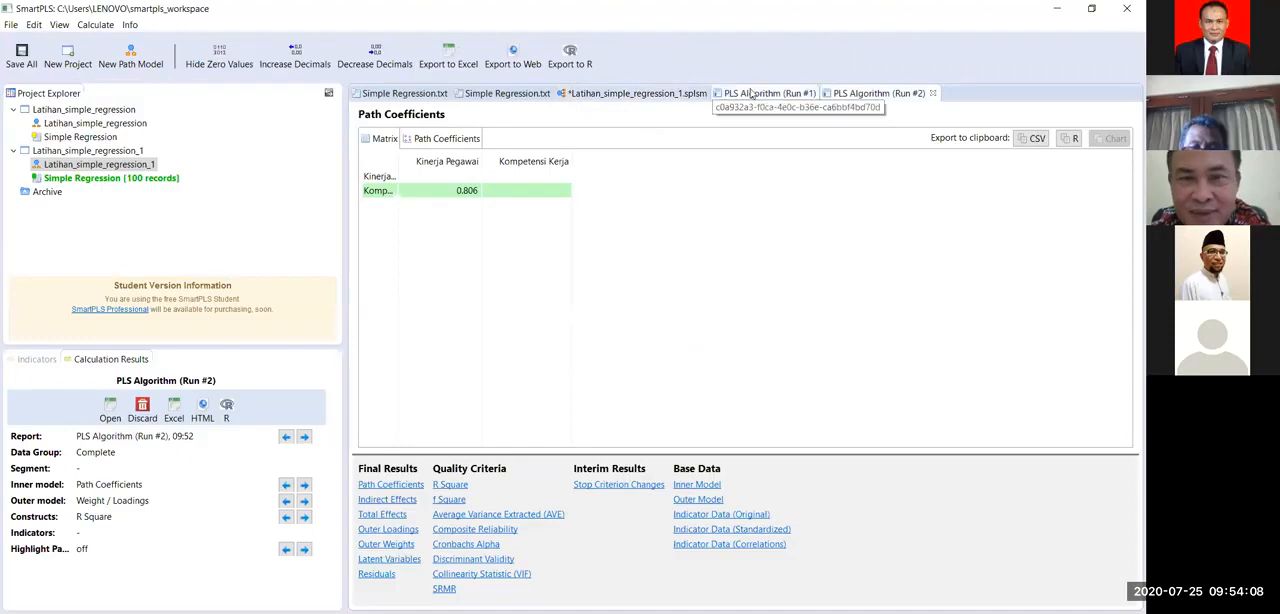
click(508, 94)
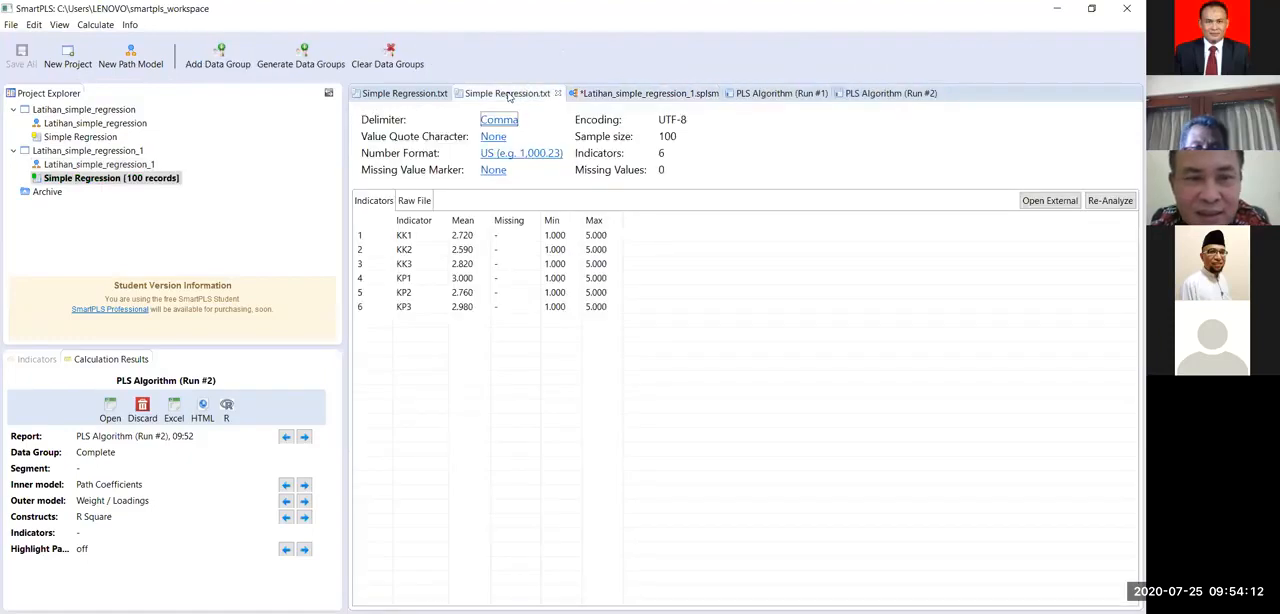
click(405, 94)
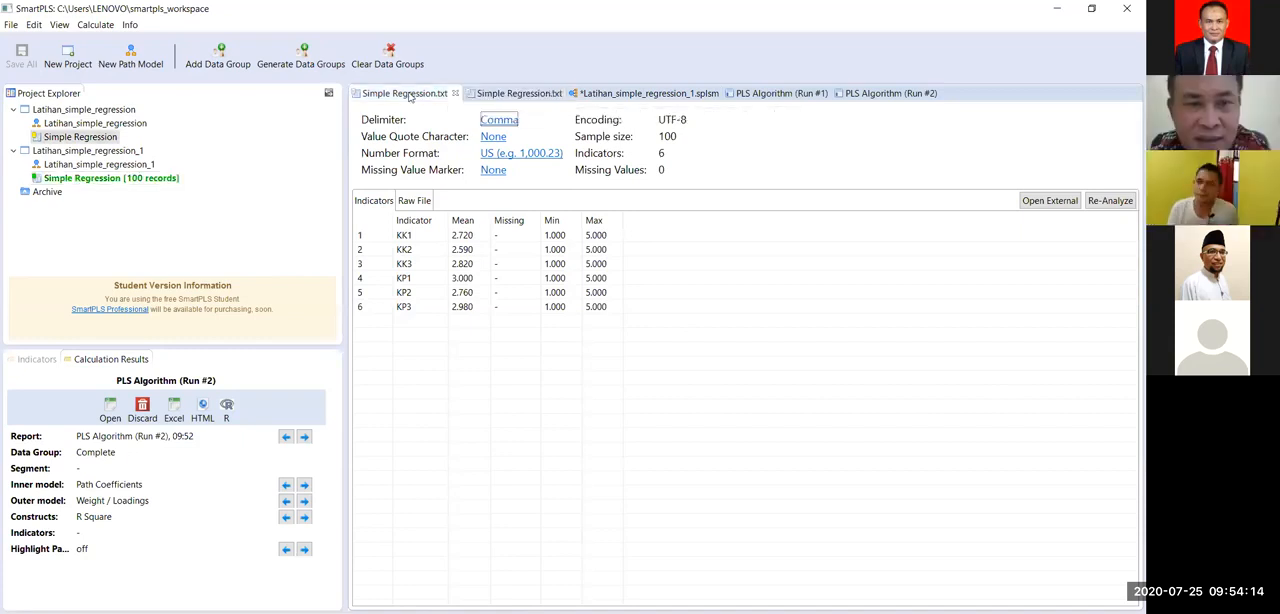
click(626, 94)
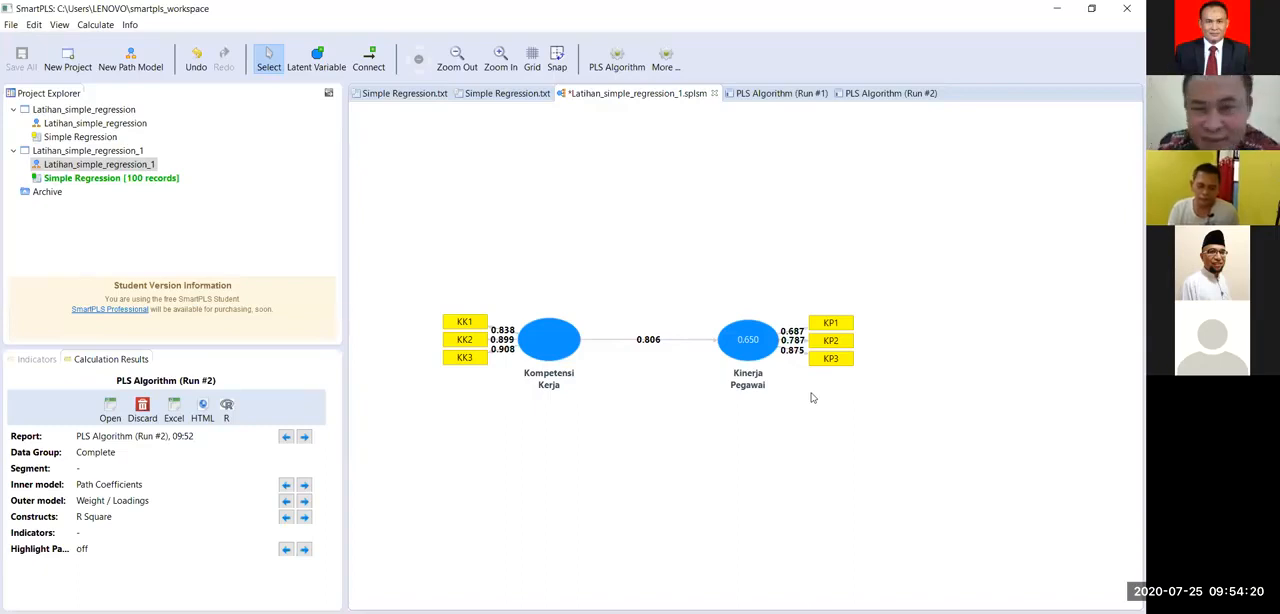
Step: Delete the KP1 indicator from Kinerja Pegawai and recalculate the path model with the PLS Algorithm, showing the results on the diagram
click(845, 330)
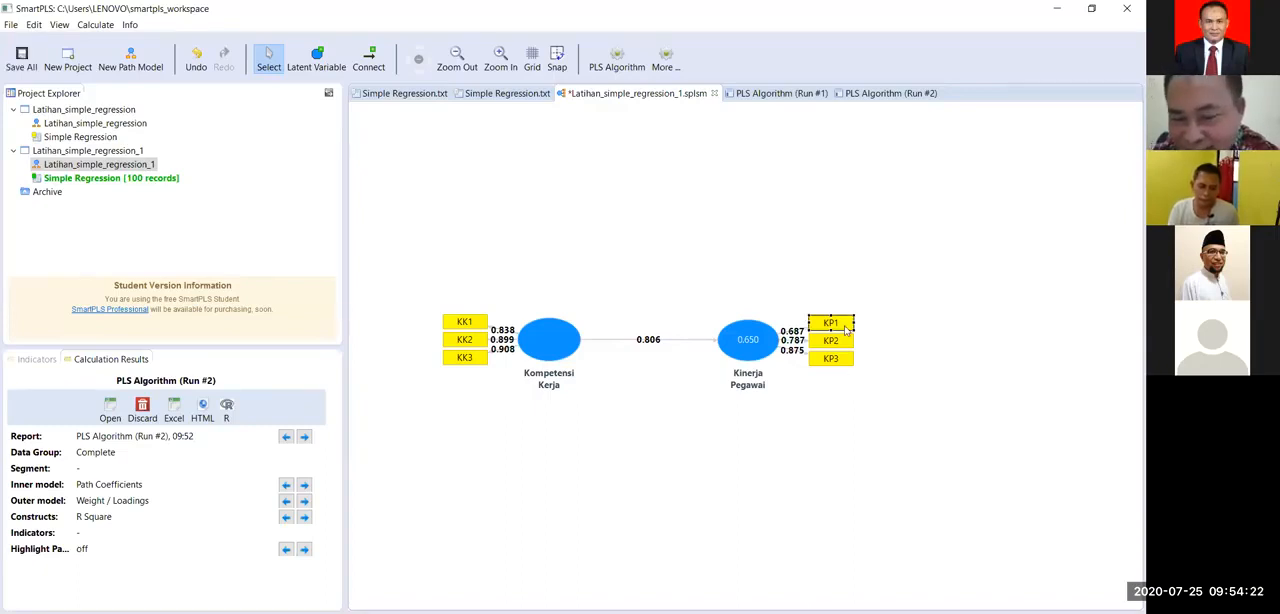
key(Delete)
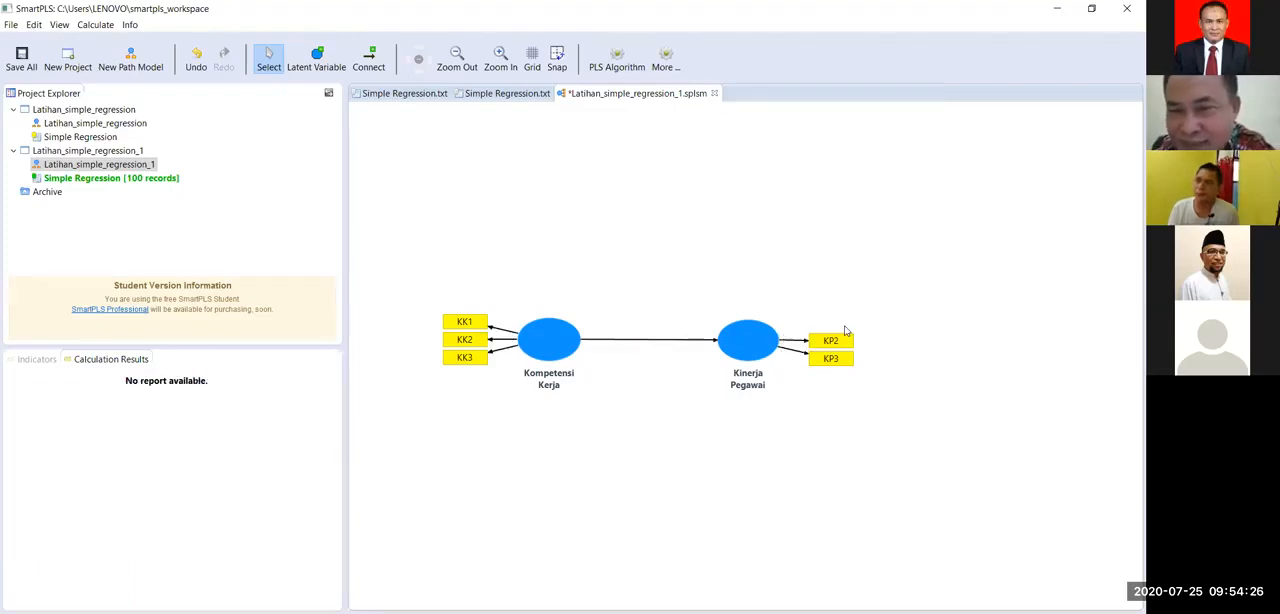
click(84, 26)
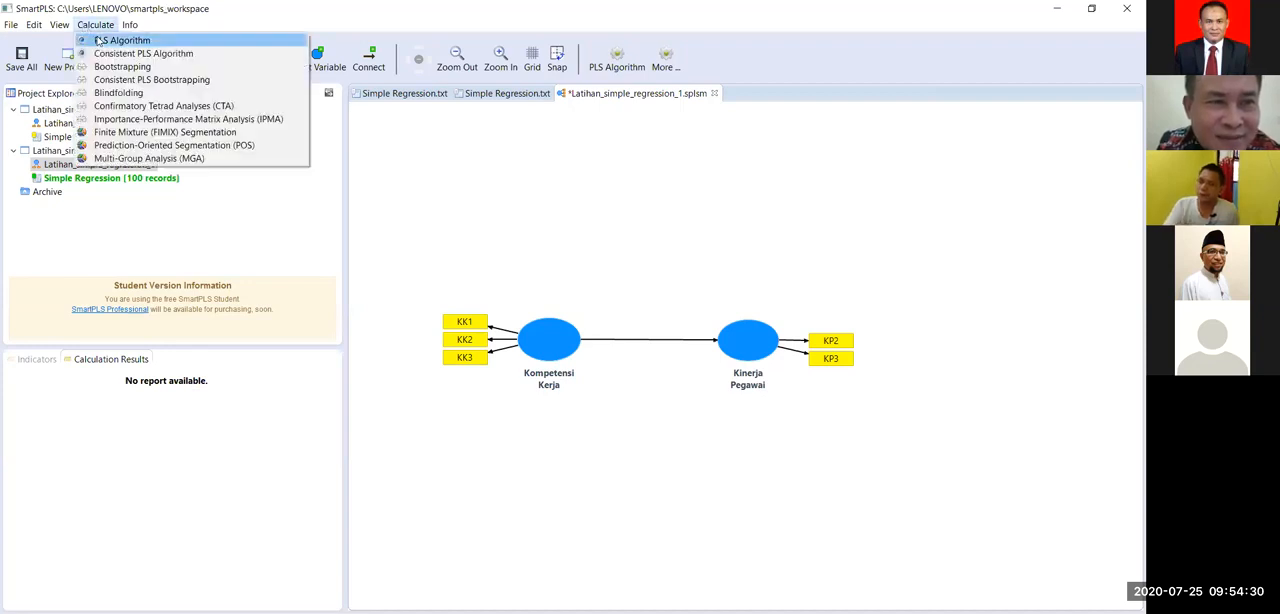
click(98, 40)
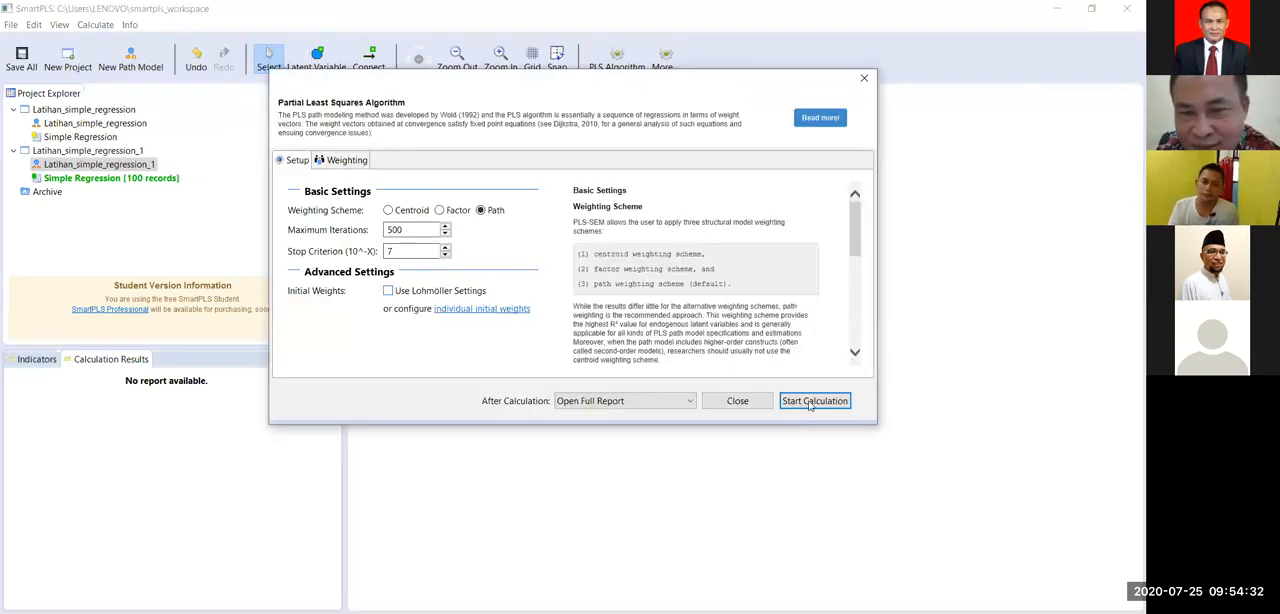
click(811, 402)
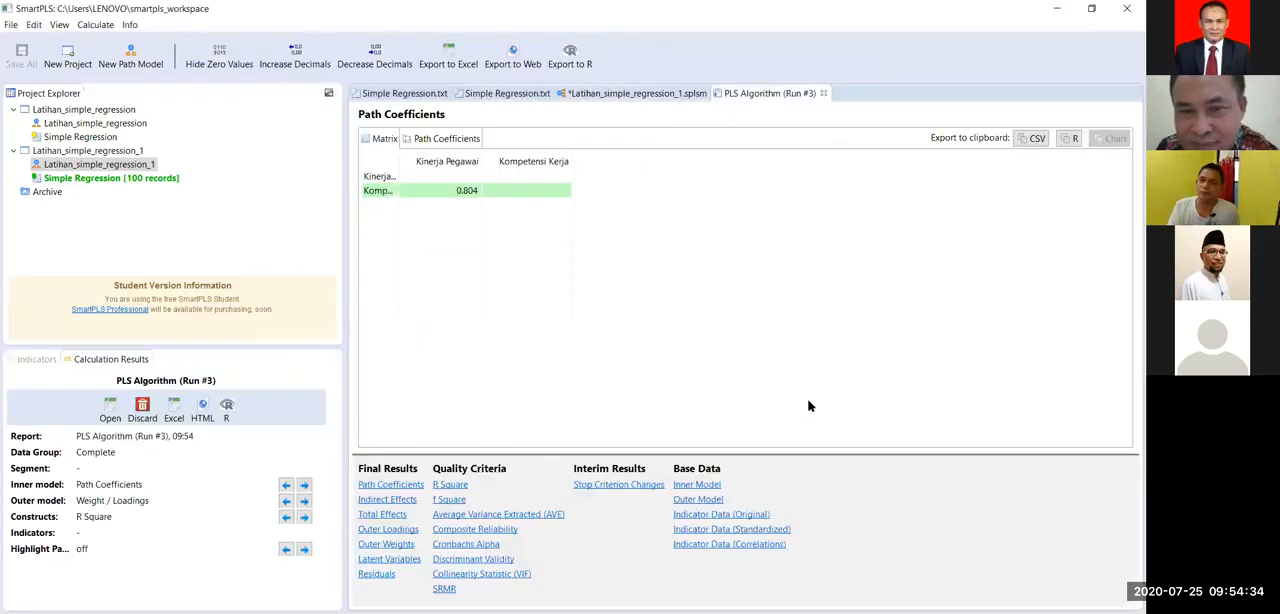
click(605, 97)
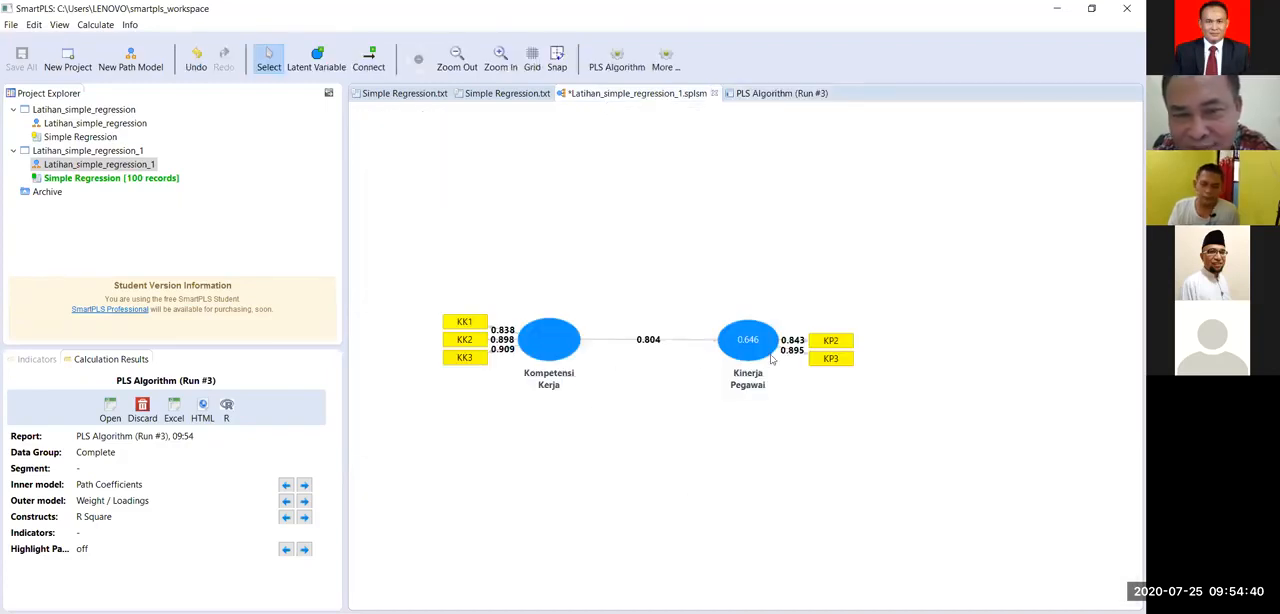
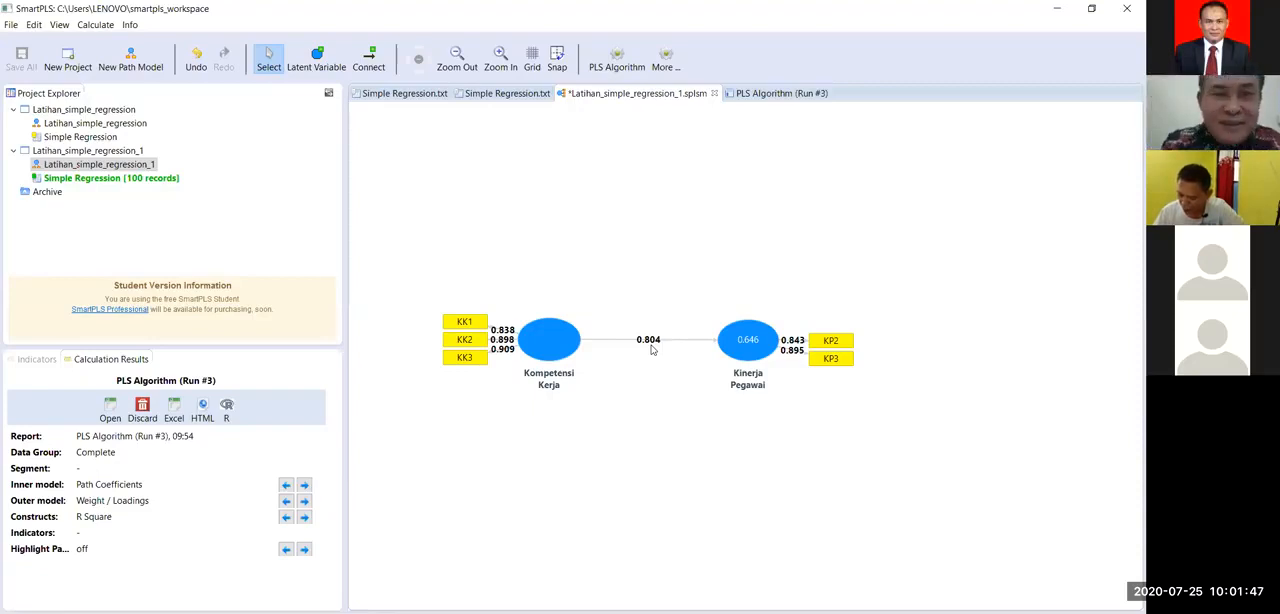
Step: Examine the path coefficients and the R Square chart in the PLS Algorithm (Run #3) report
click(772, 93)
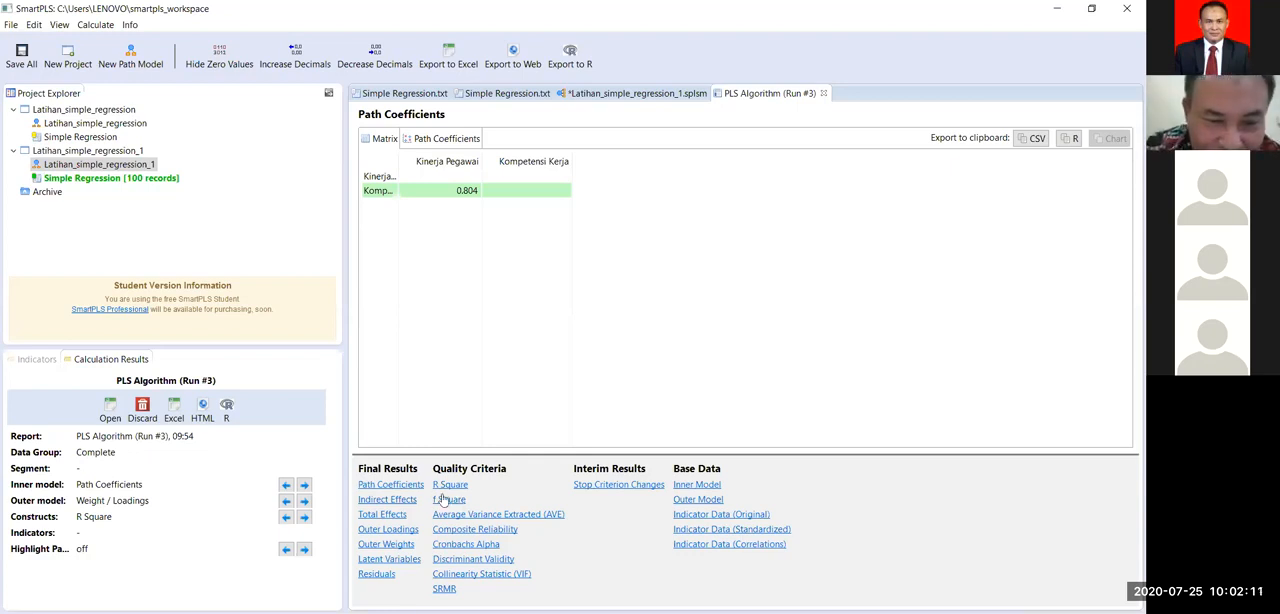
click(399, 487)
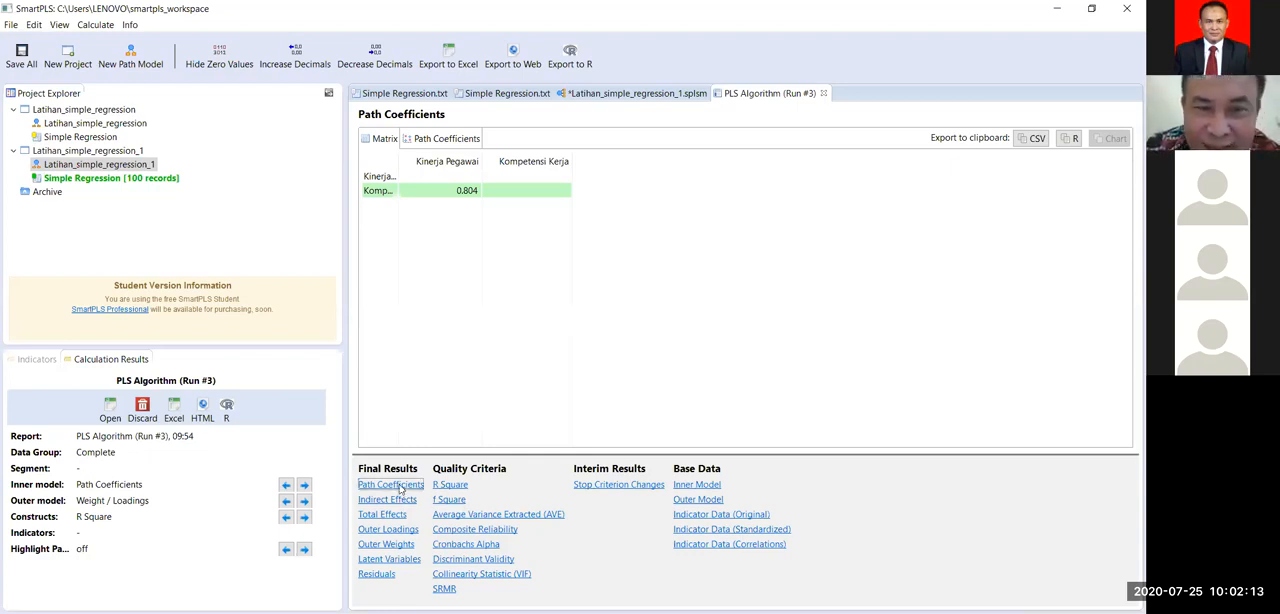
click(606, 94)
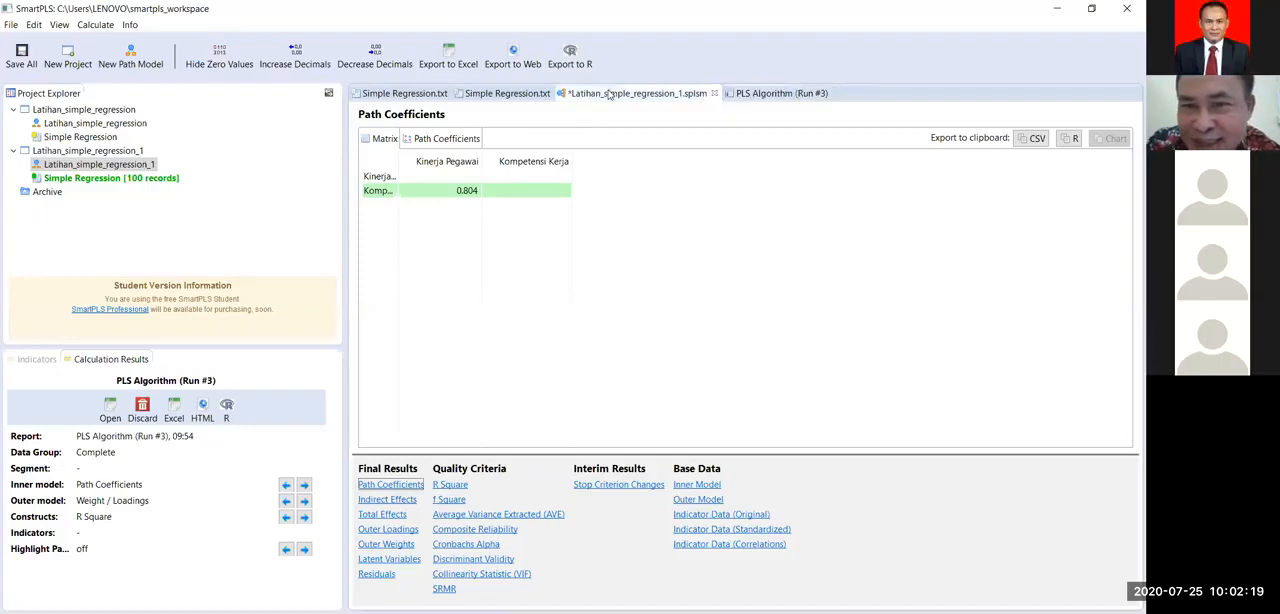
click(758, 94)
click(389, 486)
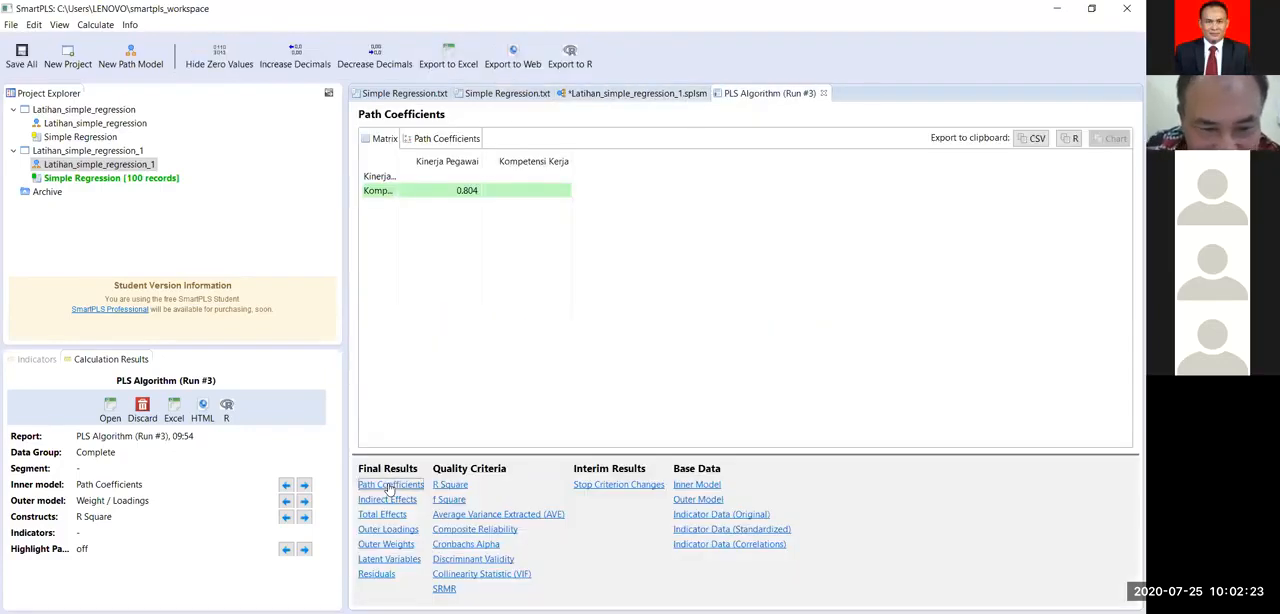
click(457, 487)
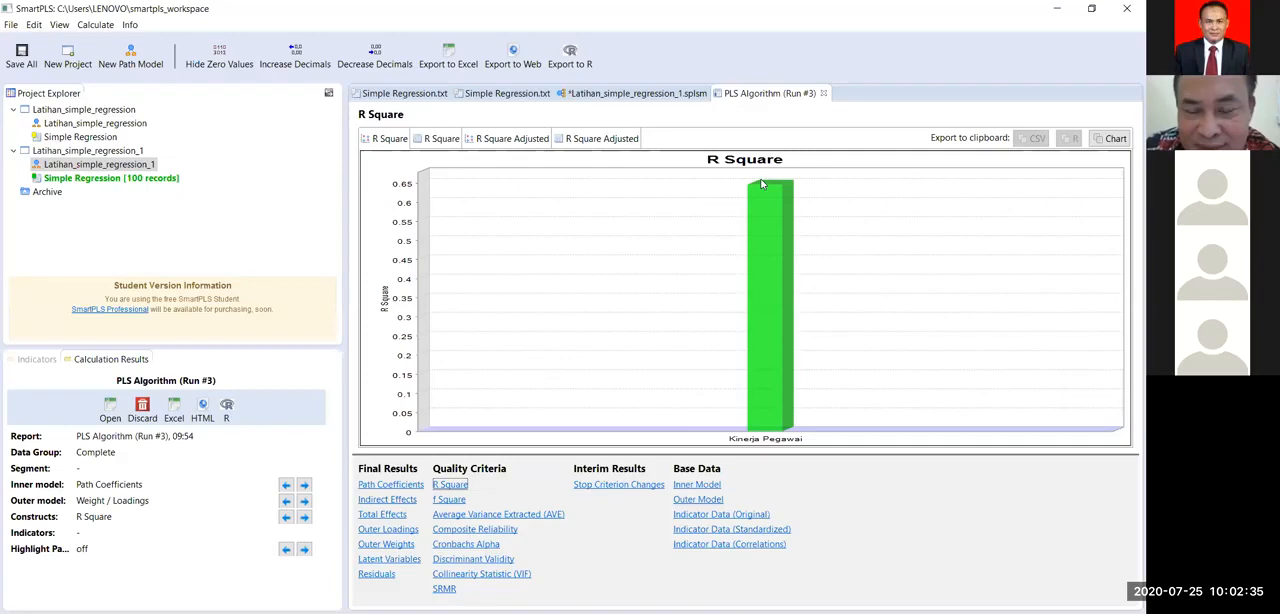
mouse_move(789, 278)
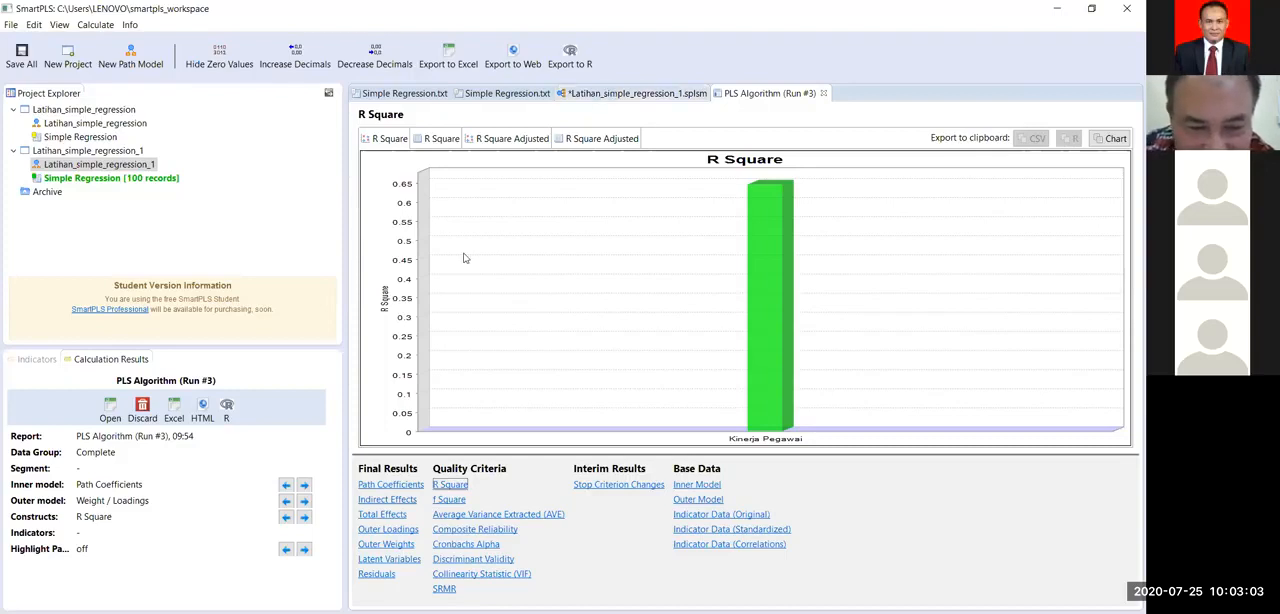
Step: Examine the Cronbachs Alpha chart and matrix in the PLS Algorithm report, glancing at both Simple Regression data files and the path model
click(452, 546)
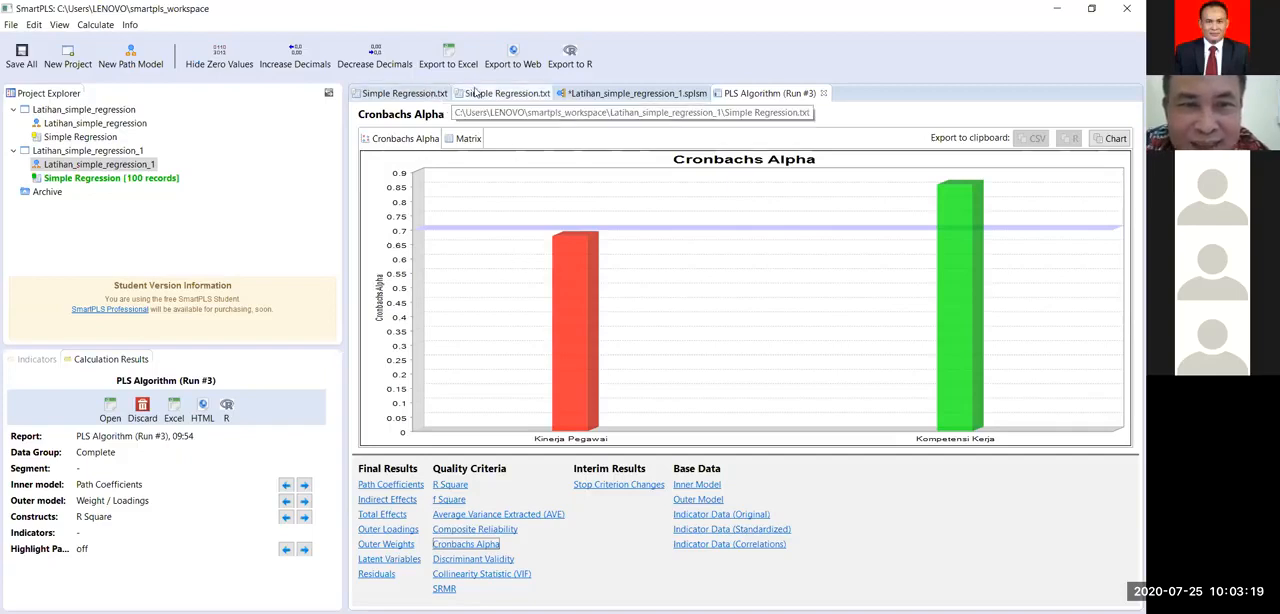
click(428, 94)
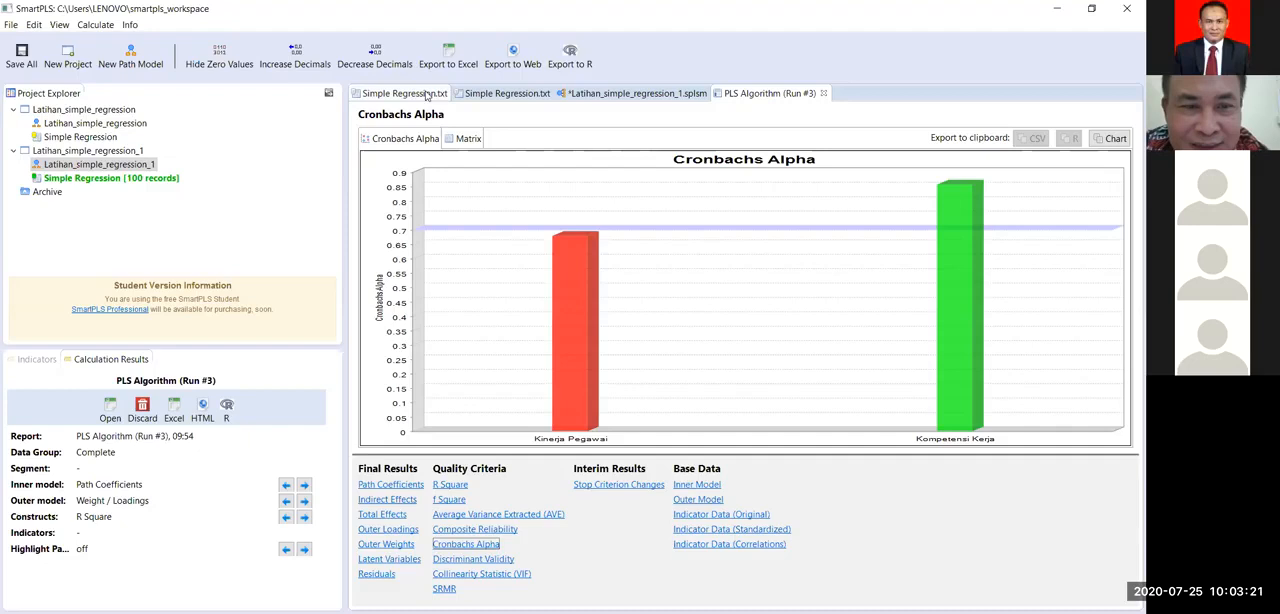
click(491, 96)
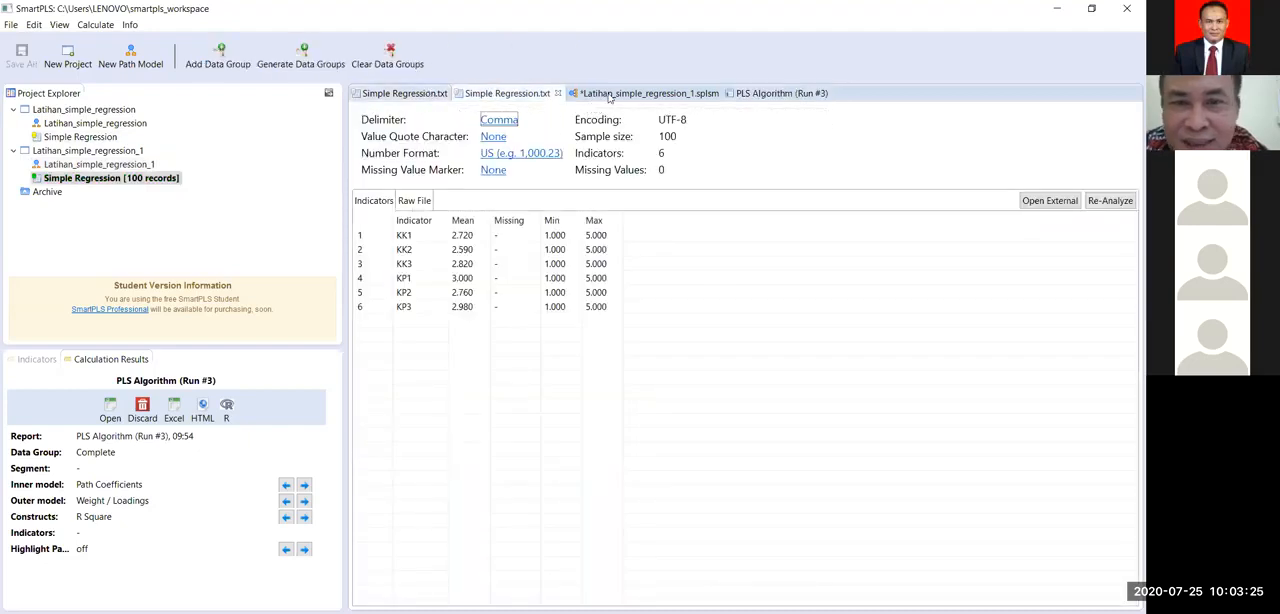
click(722, 98)
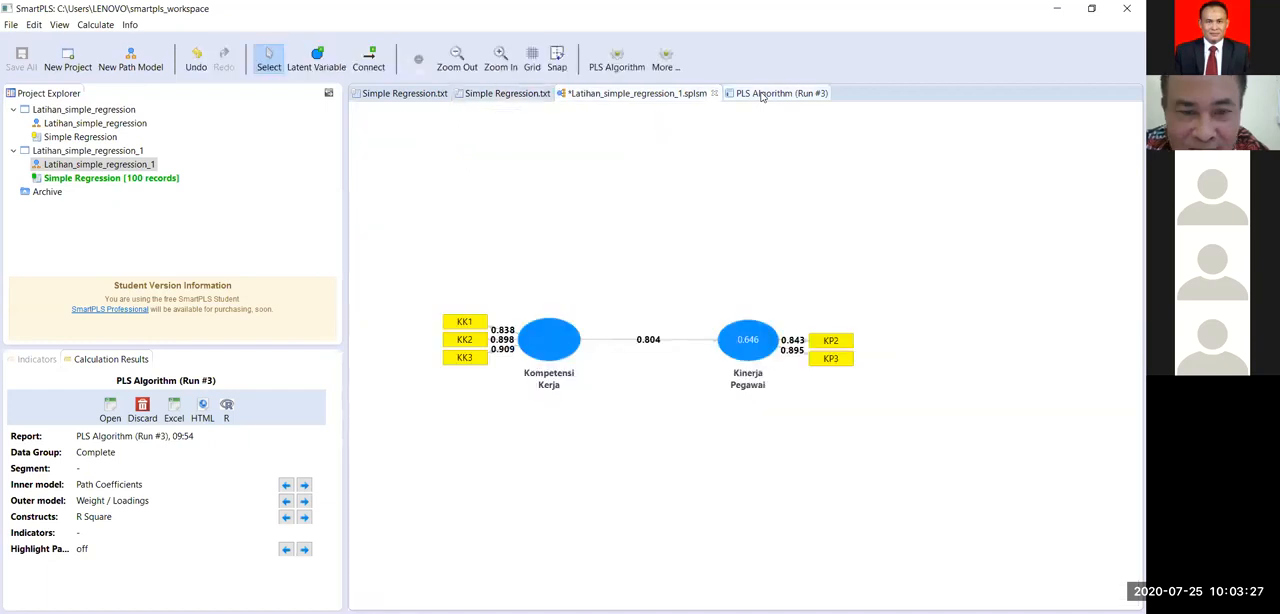
click(762, 95)
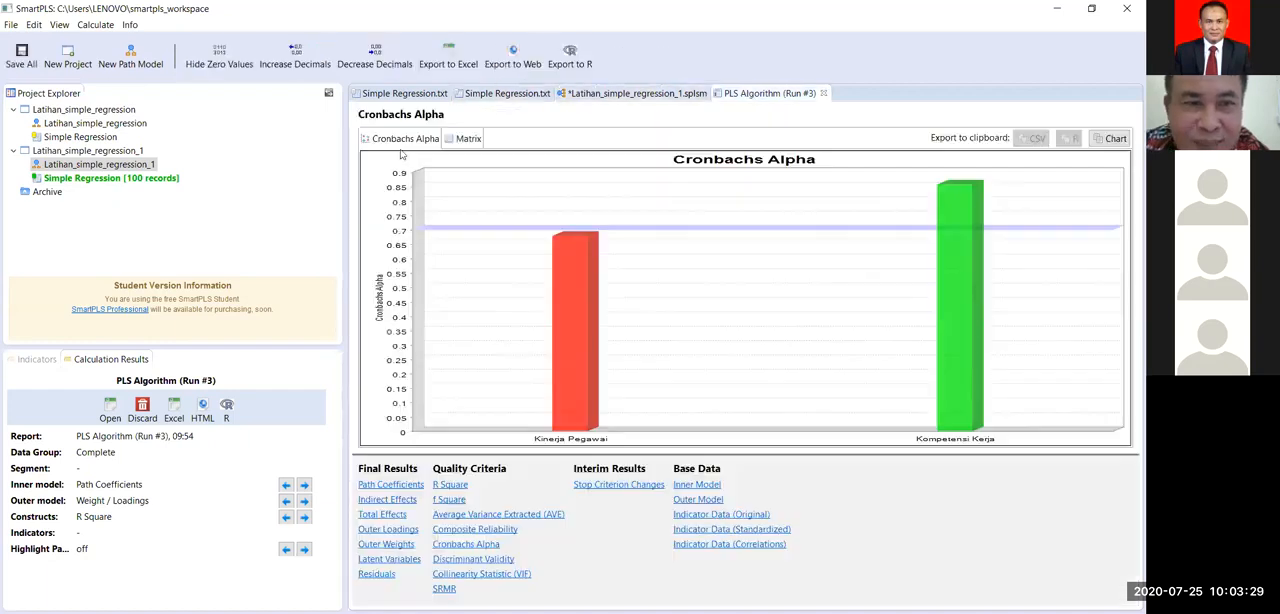
click(465, 139)
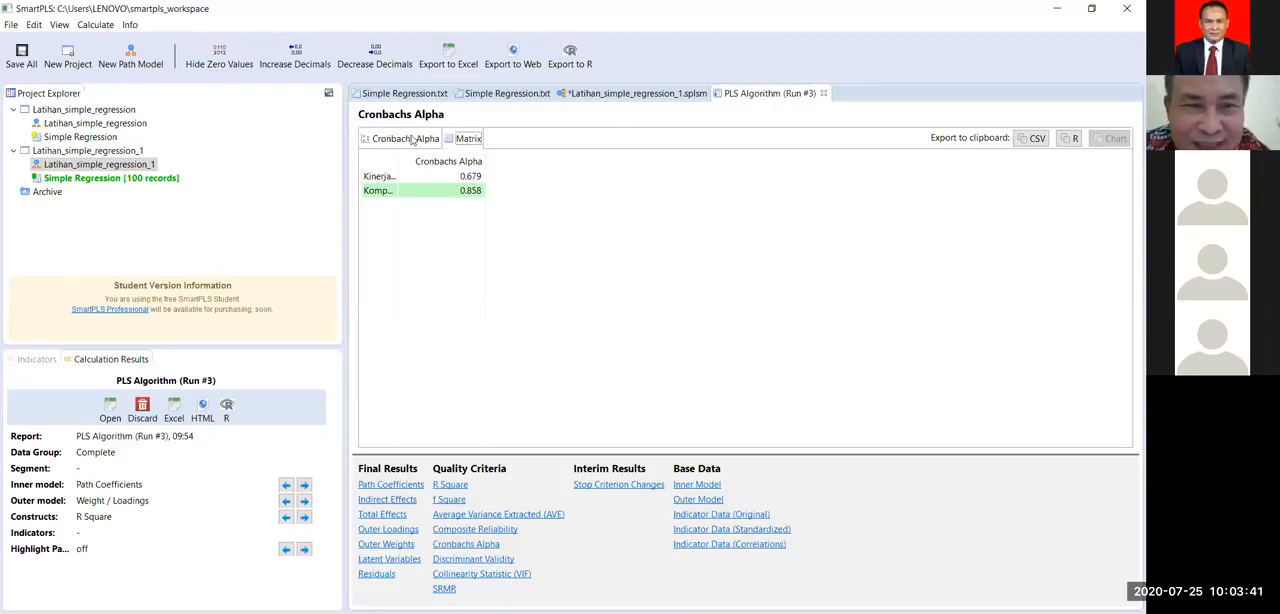
click(461, 143)
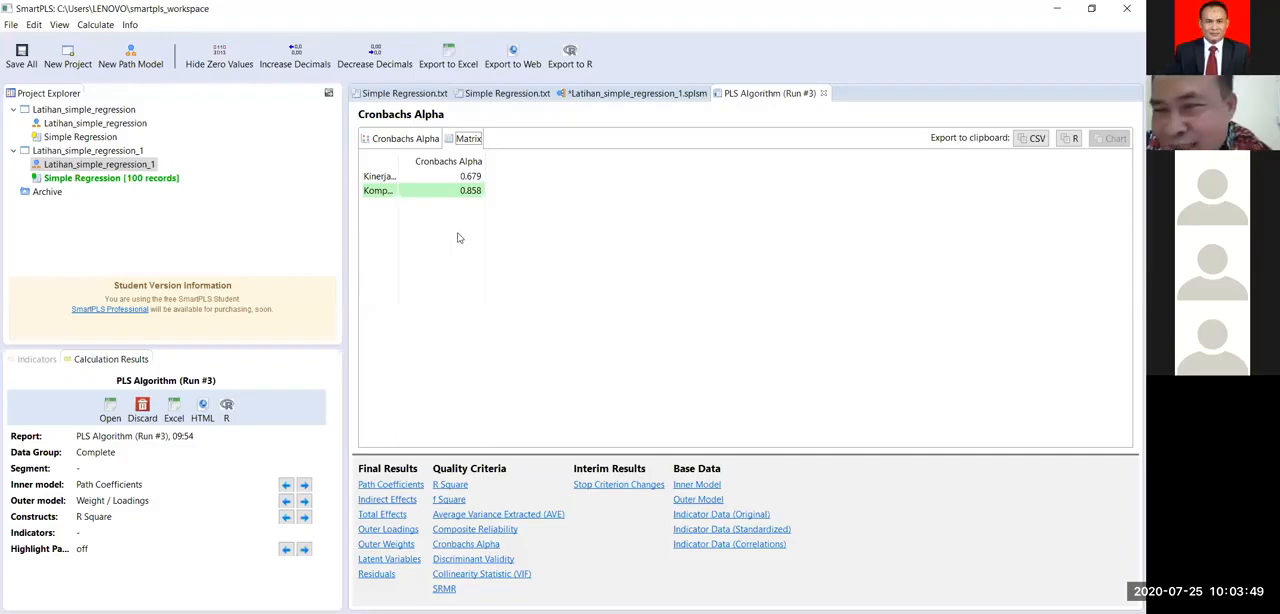
click(405, 139)
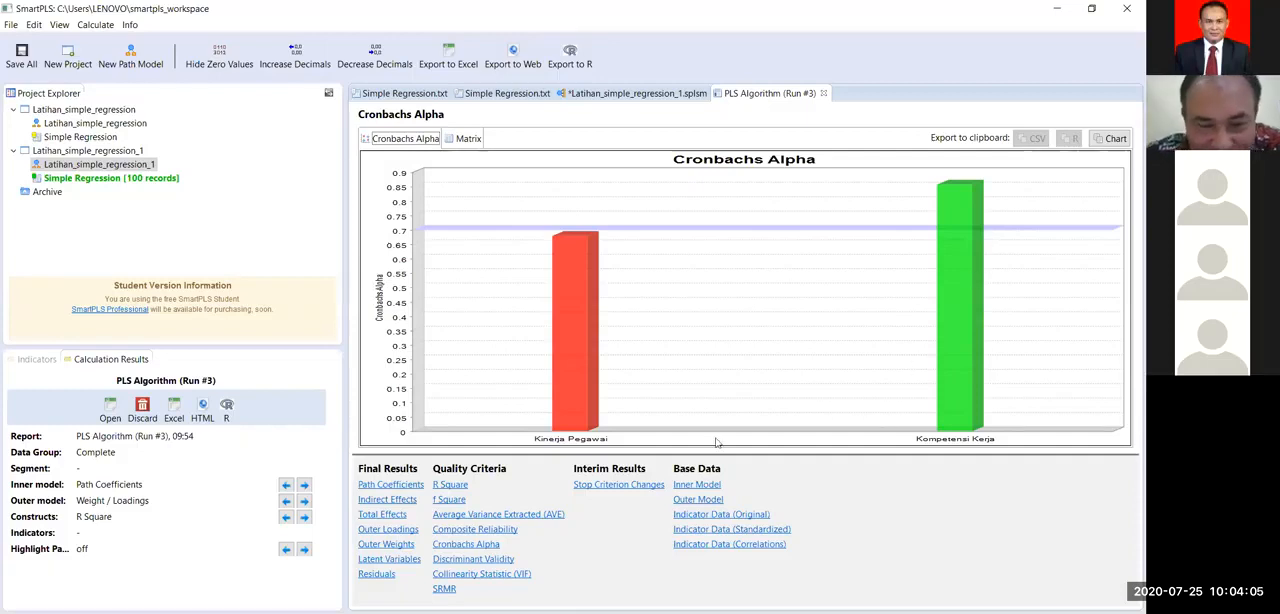
Step: Compare the Composite Reliability, Average Variance Extracted and Cronbachs Alpha charts of the two constructs
click(492, 533)
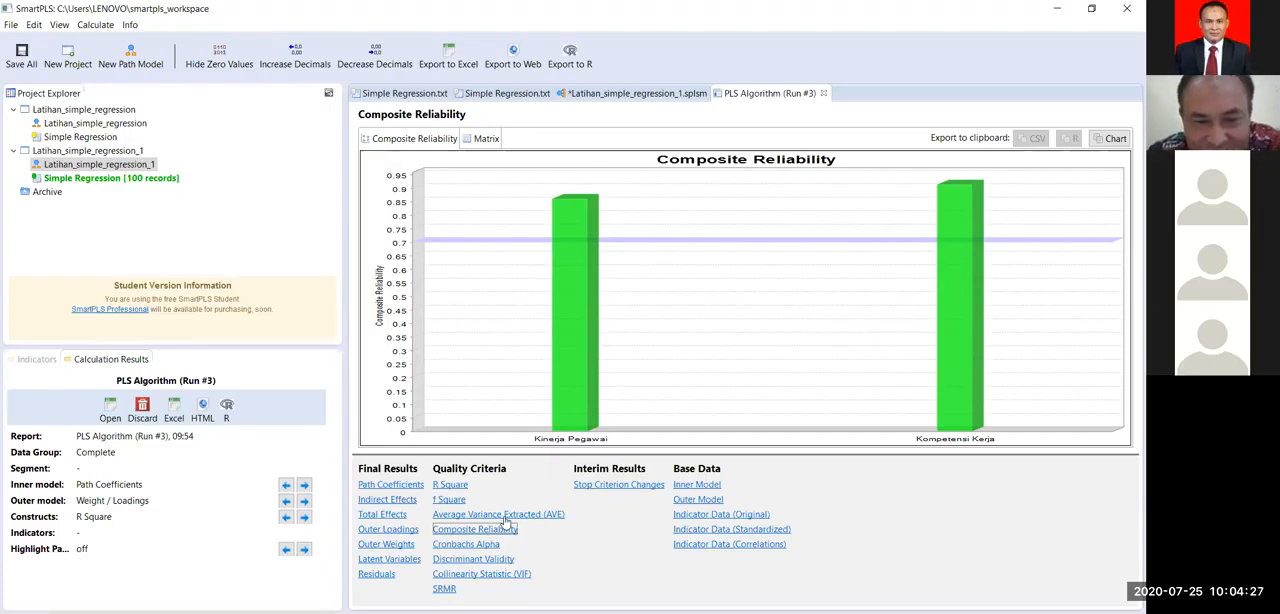
click(509, 516)
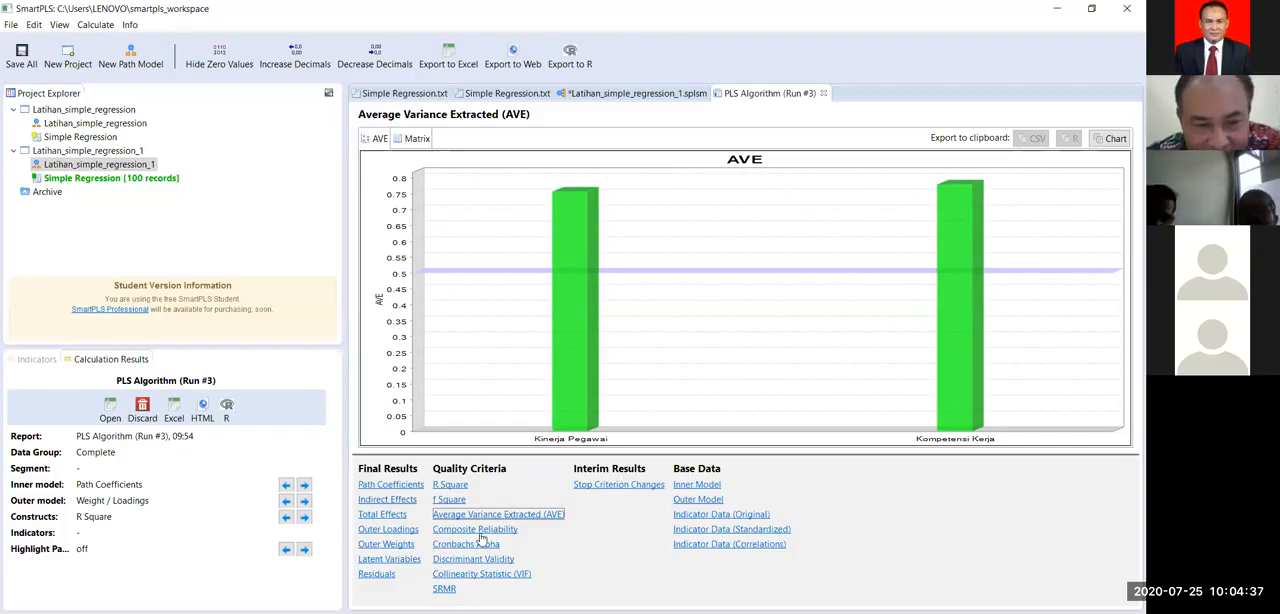
click(474, 546)
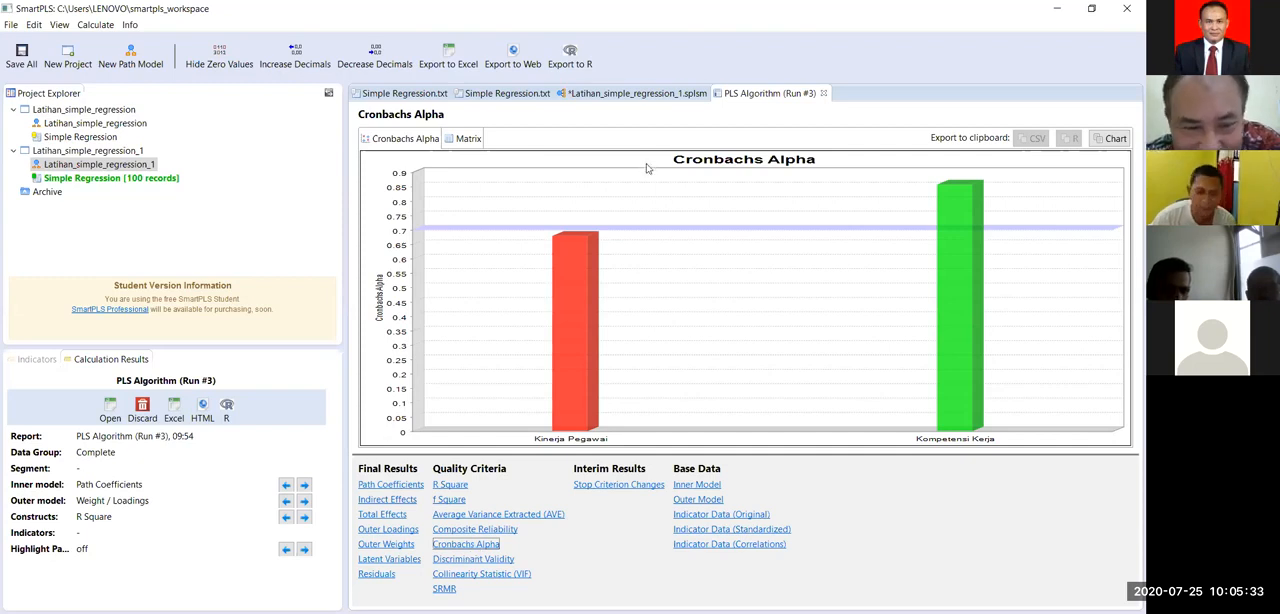
click(506, 515)
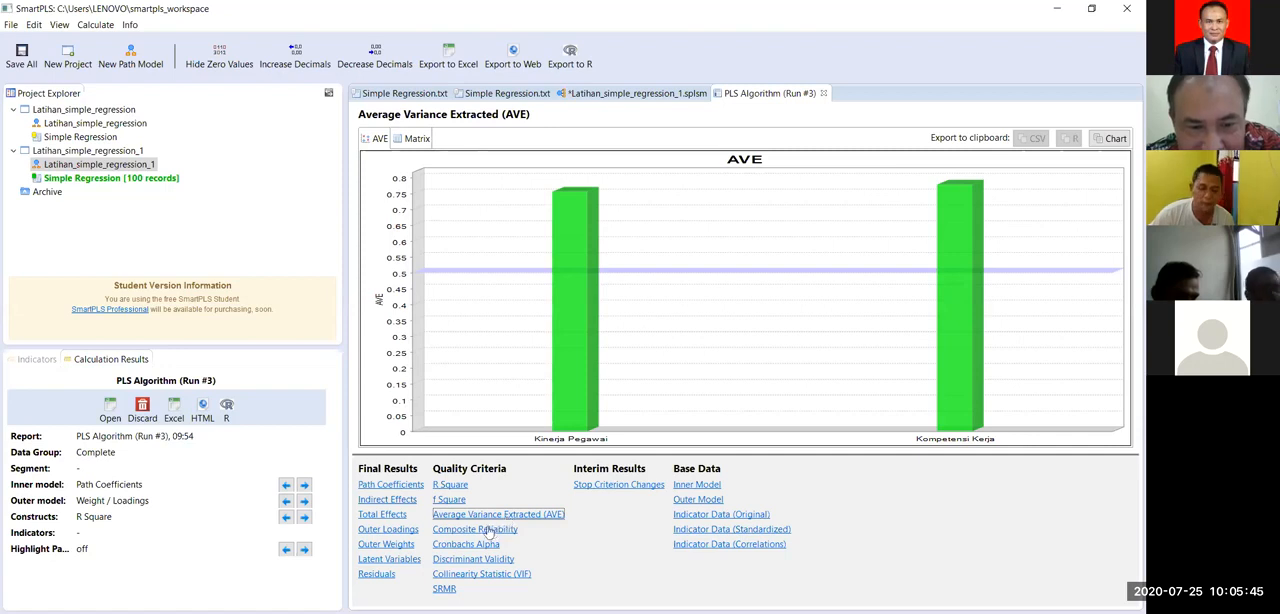
click(488, 531)
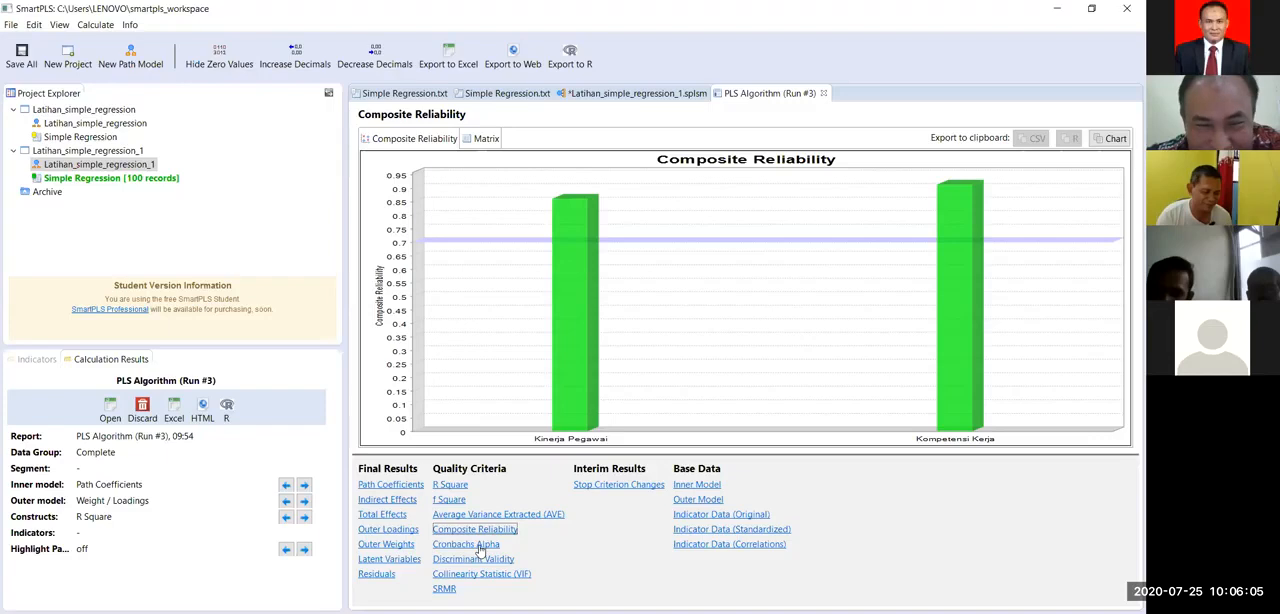
click(481, 546)
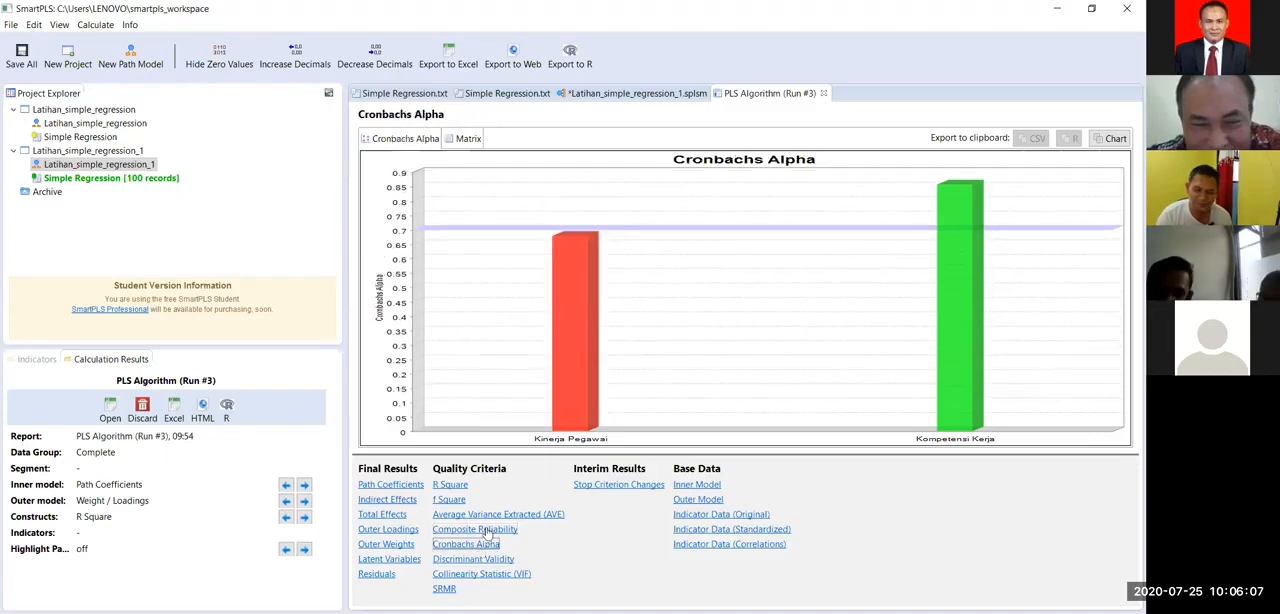
click(490, 515)
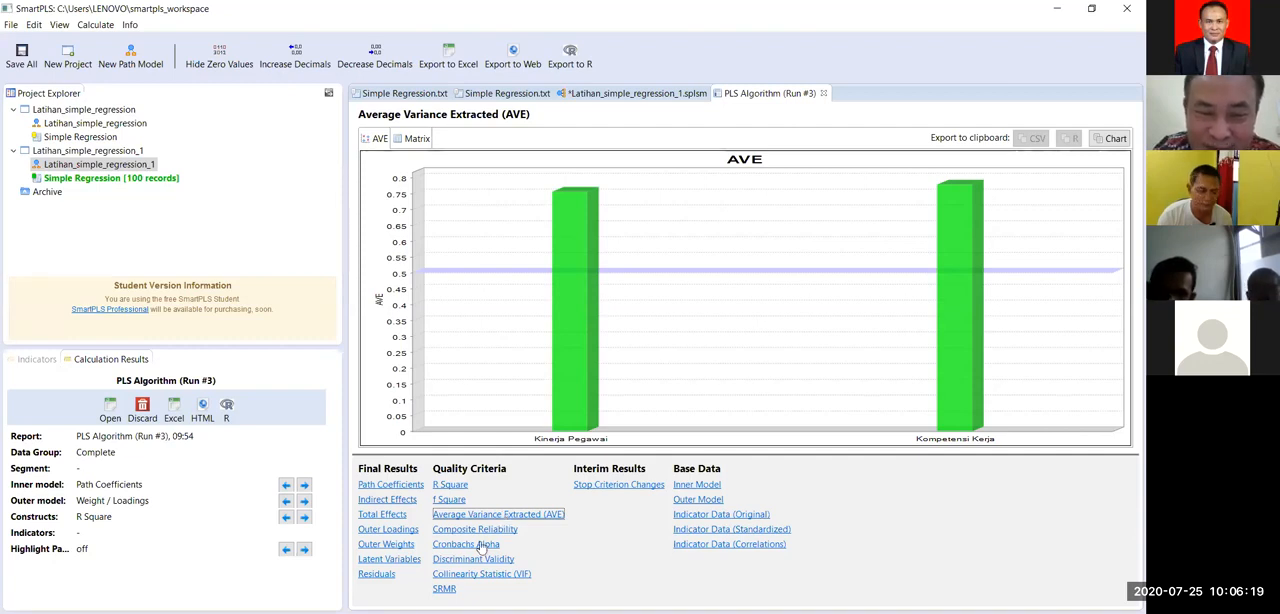
click(480, 548)
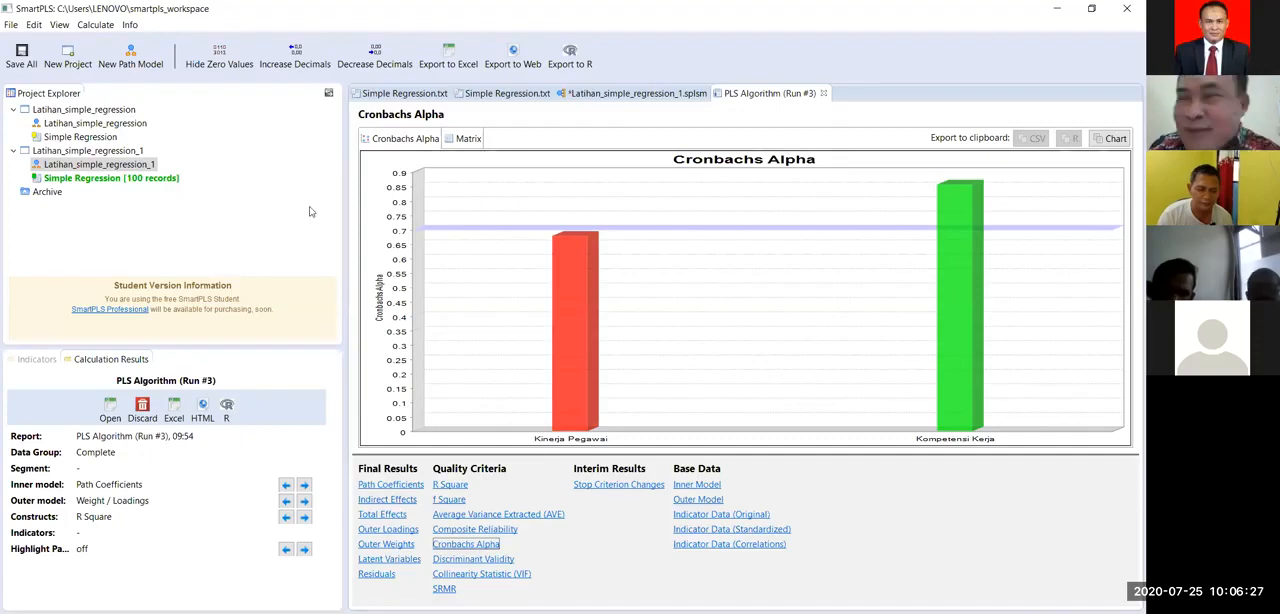
Step: Check the Cronbachs Alpha matrix row for Kinerja Pegawai and the Composite Reliability chart, and return to the path model
click(469, 140)
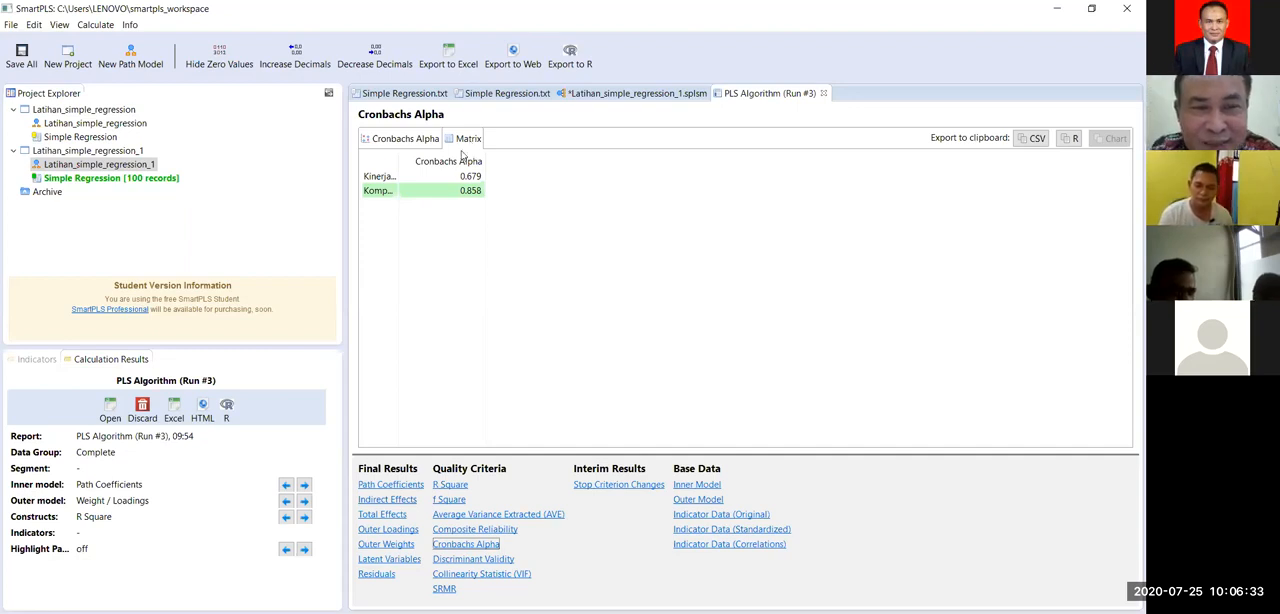
click(452, 176)
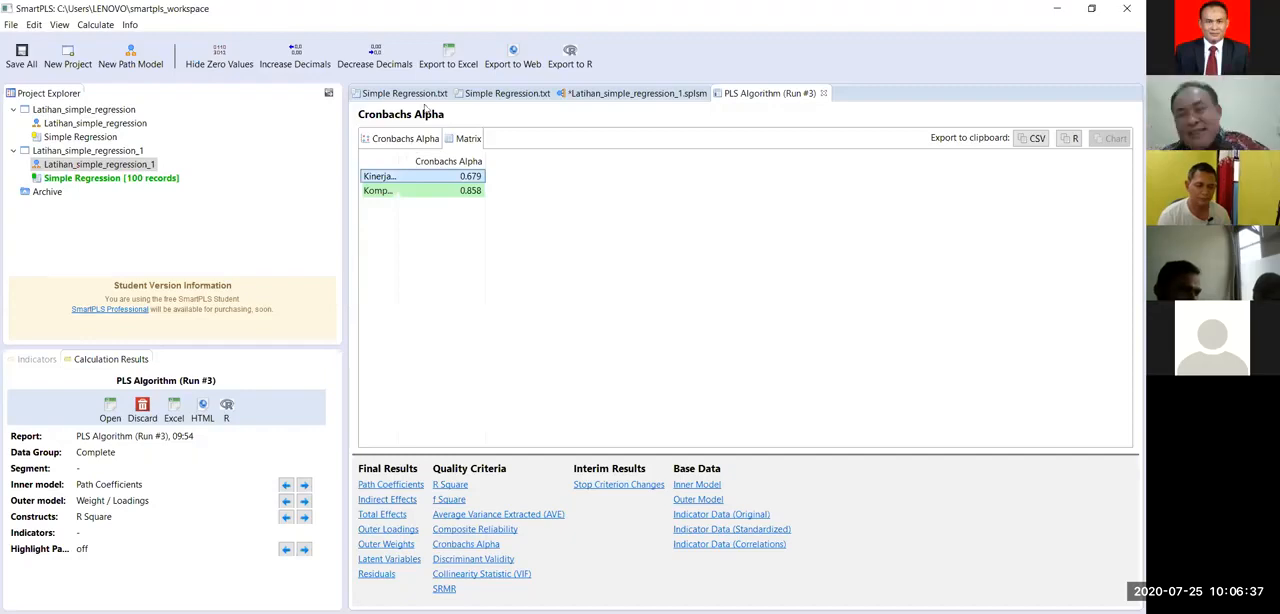
click(434, 137)
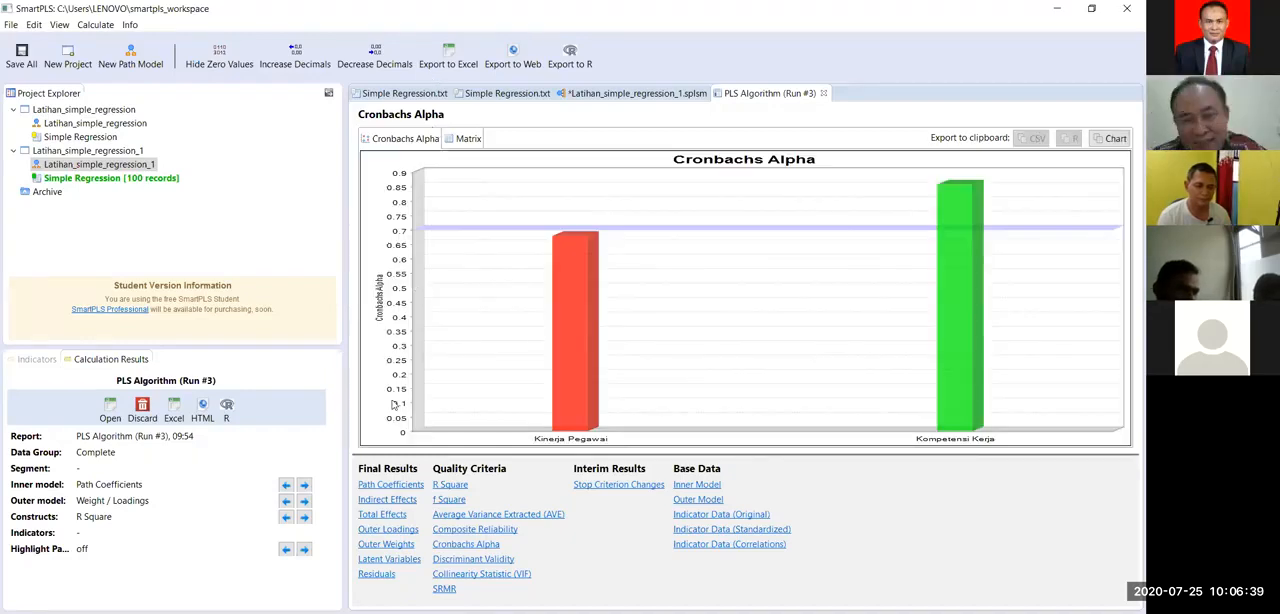
click(444, 516)
click(445, 533)
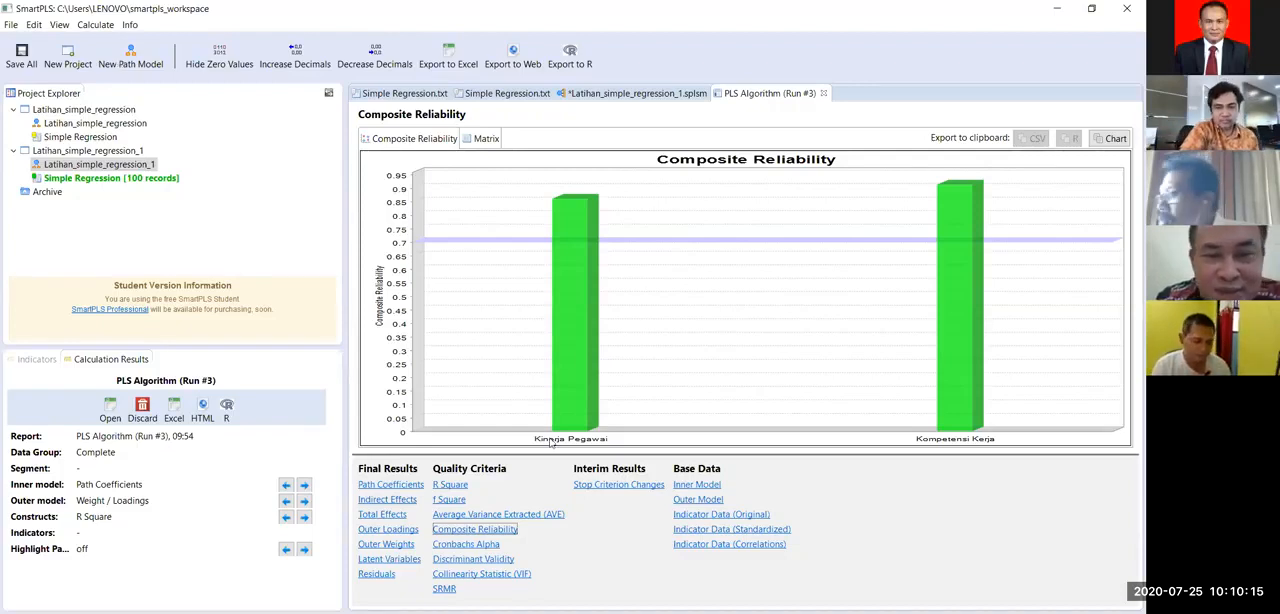
click(605, 96)
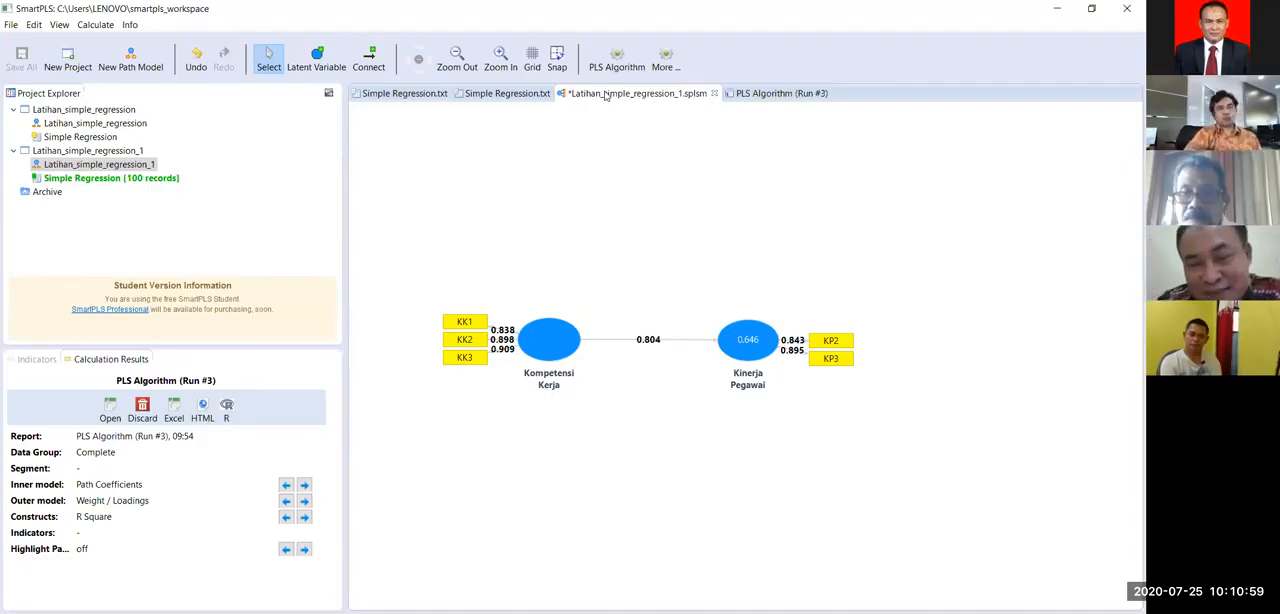
click(95, 30)
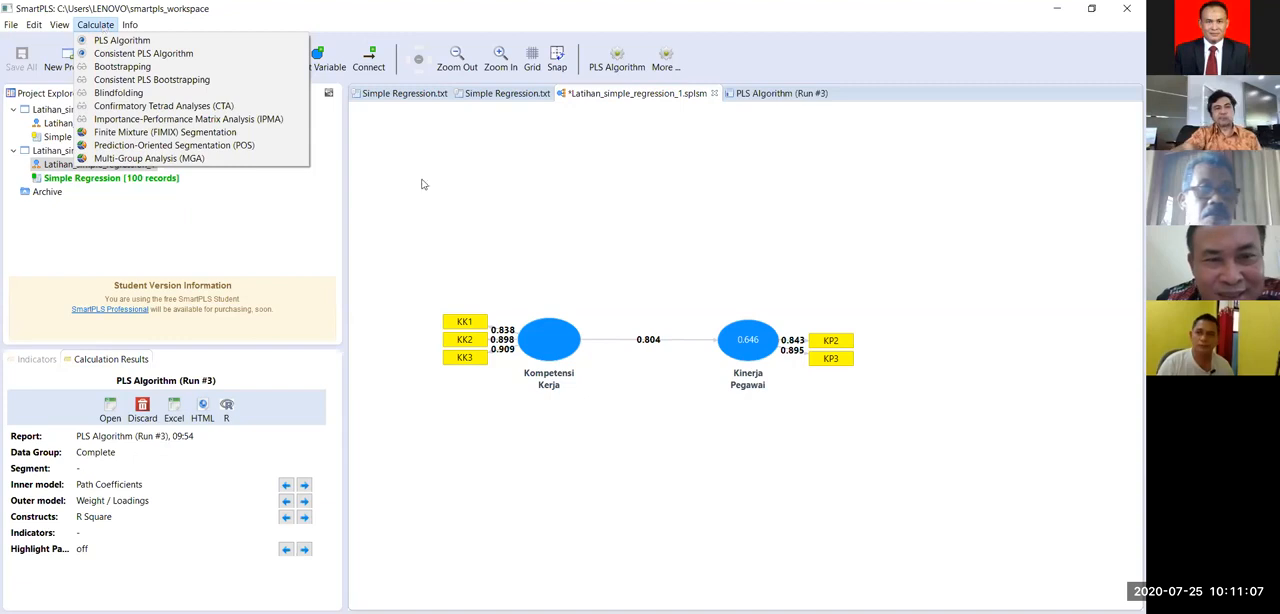
key(Right)
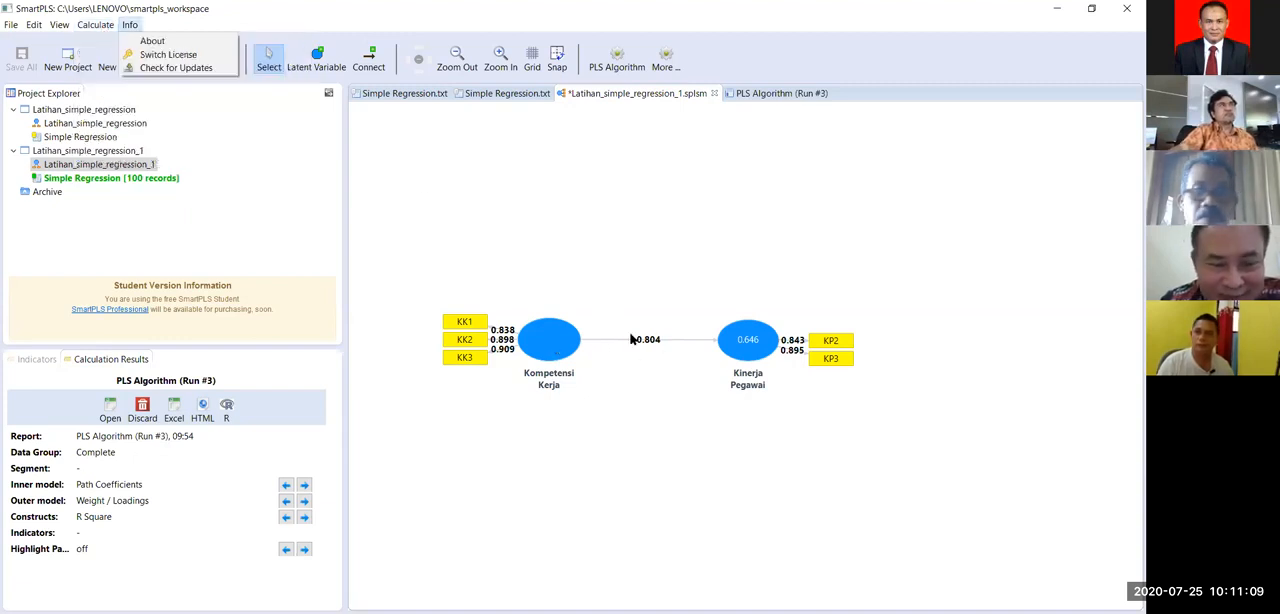
click(402, 92)
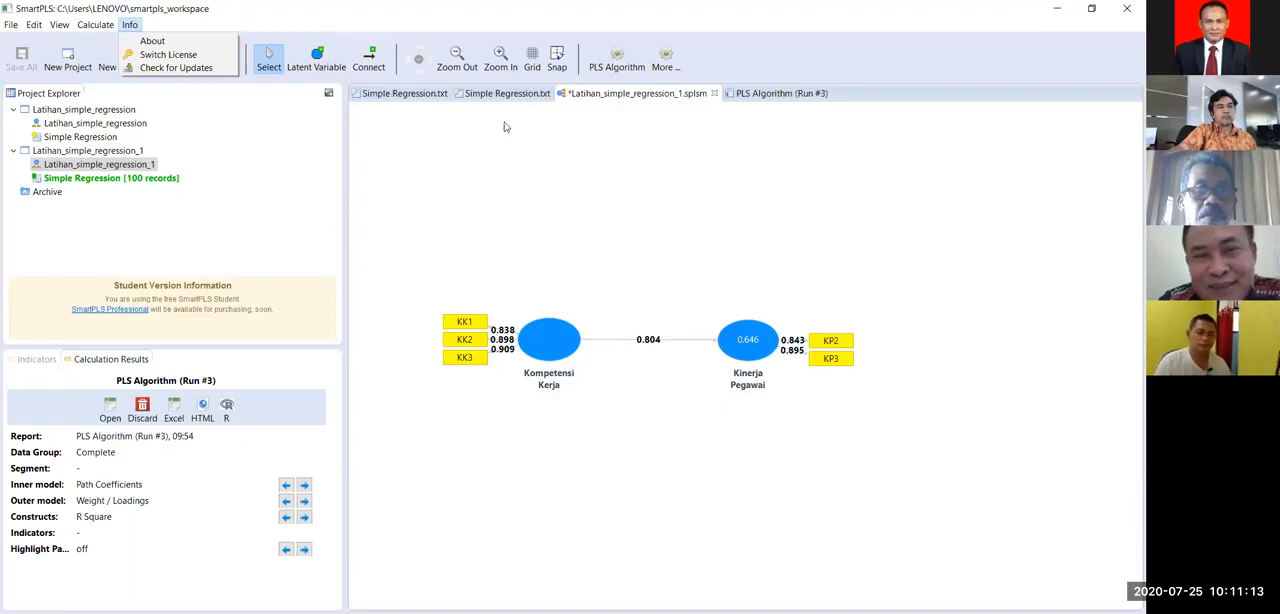
click(615, 94)
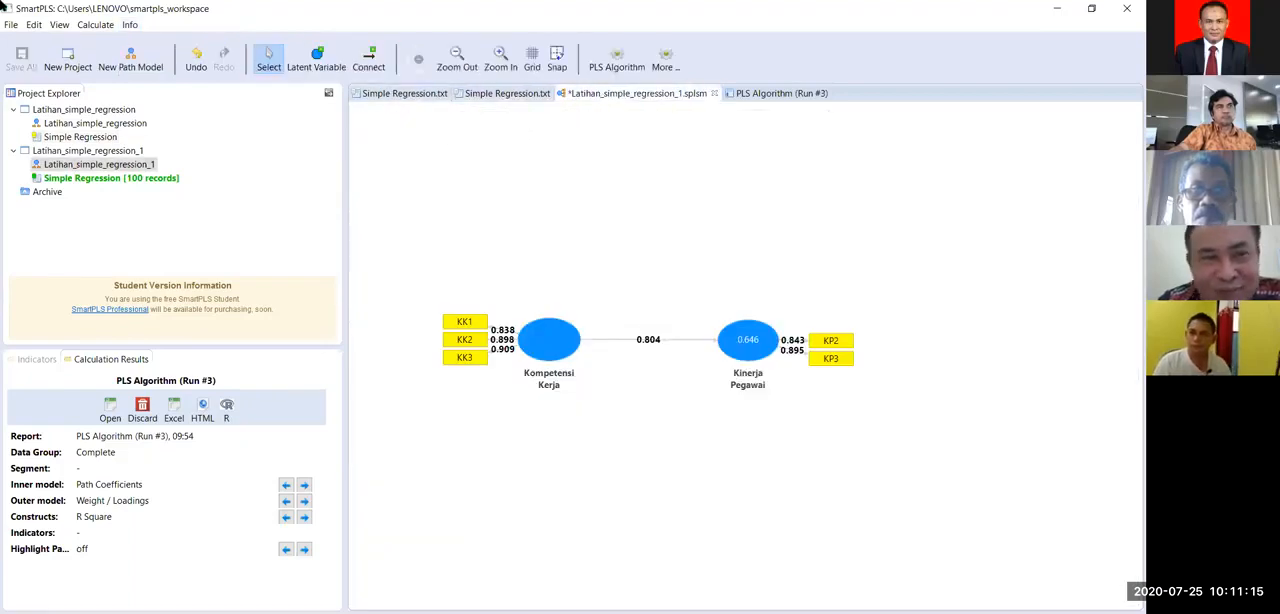
Step: Run Bootstrapping with 500 subsamples, no sign changes and a two-tailed test at 0.05, and show the T-values on the path model
click(94, 25)
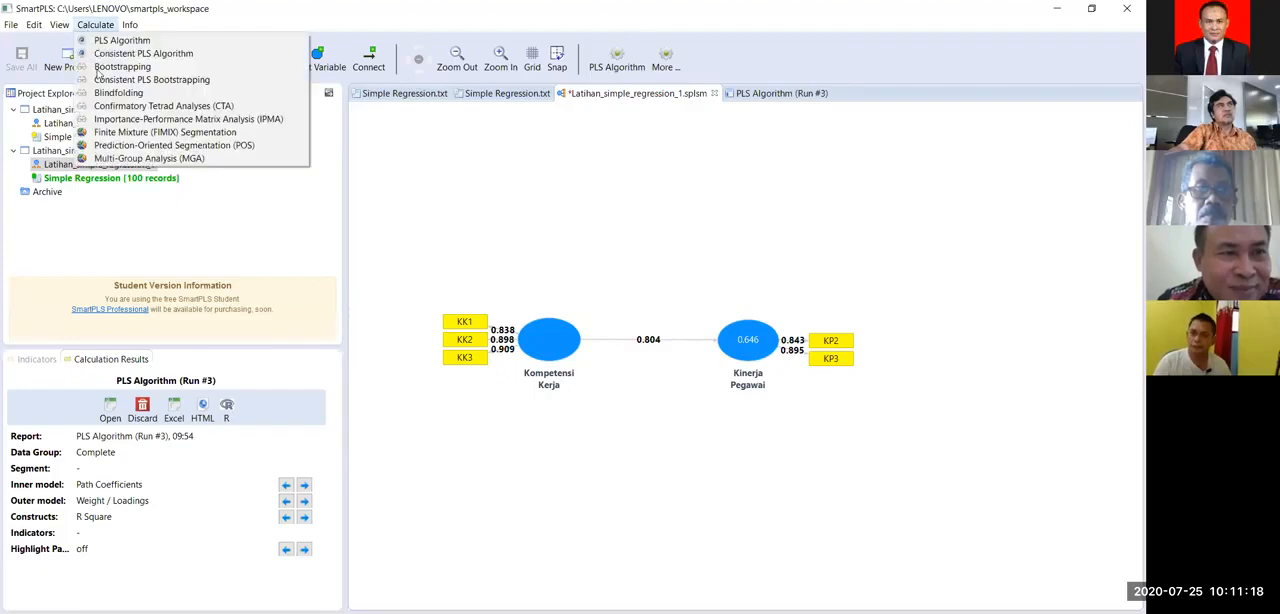
click(105, 67)
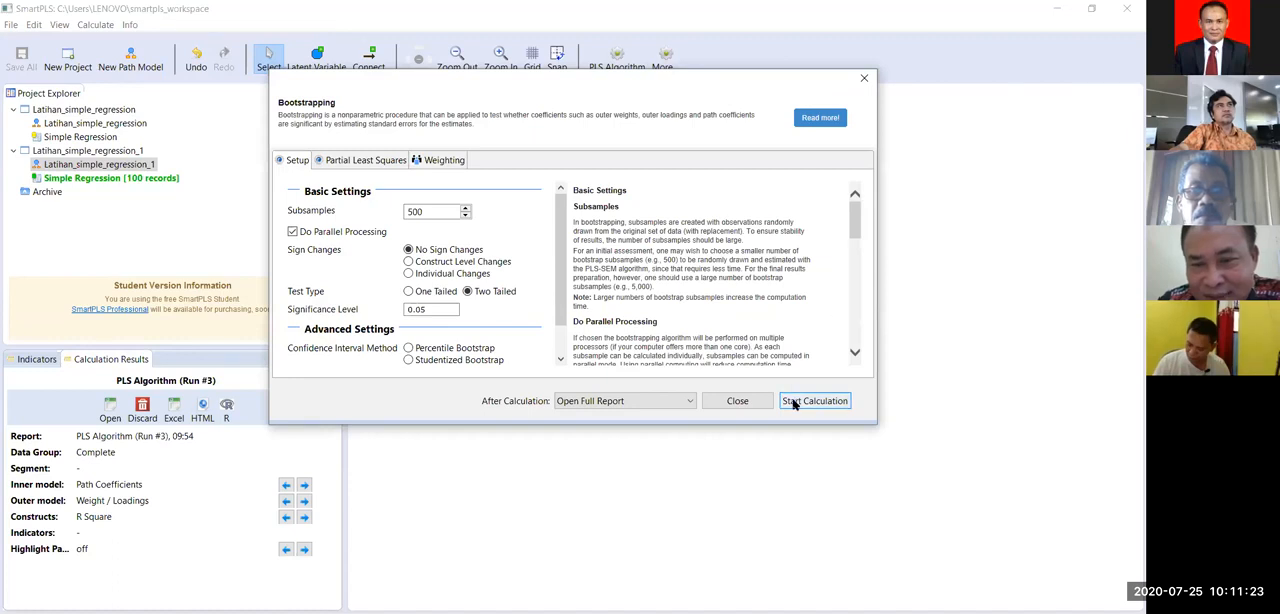
click(793, 401)
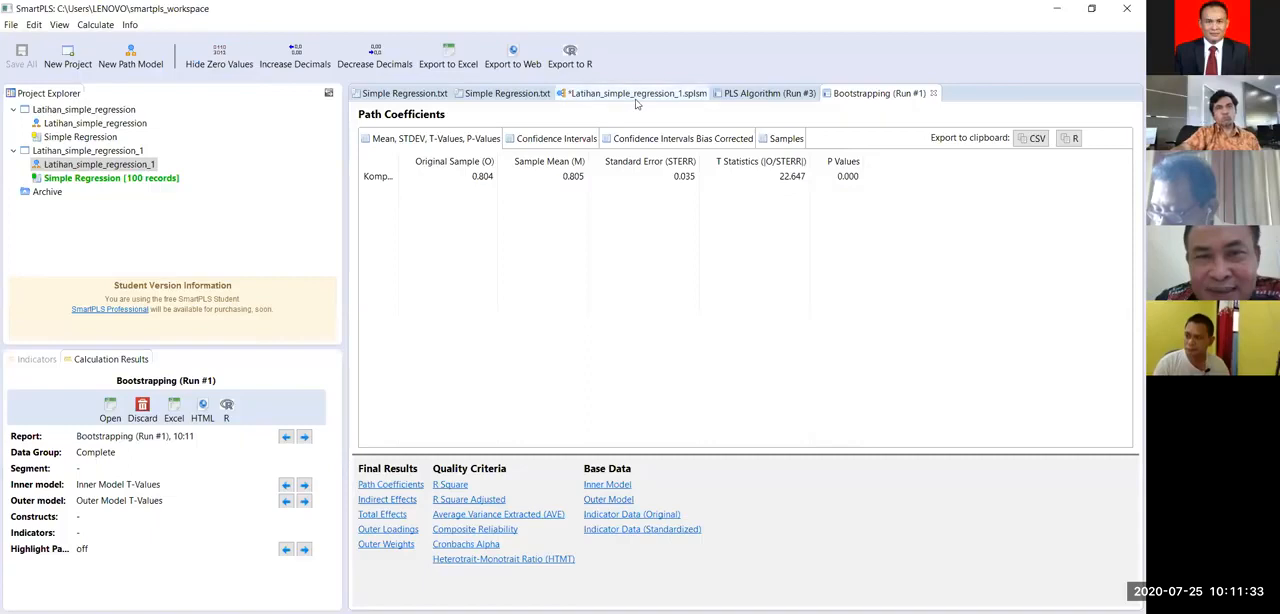
click(635, 97)
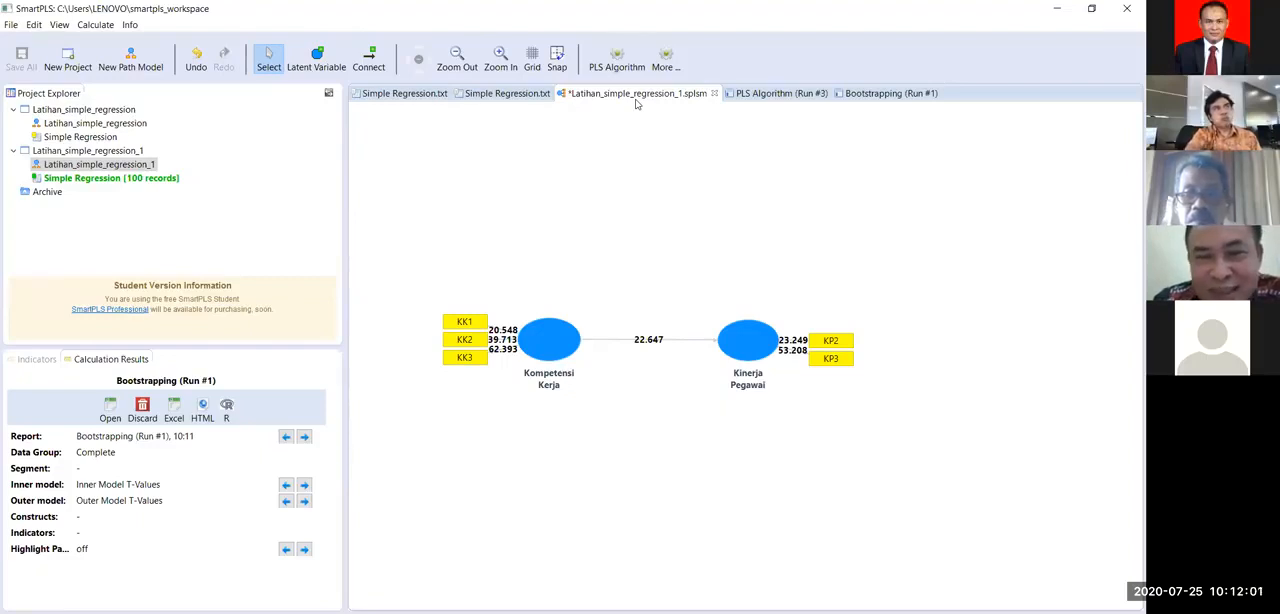
Step: Examine the Path Coefficients table in the Bootstrapping (Run #1) report, including T Statistics and P Values
click(855, 94)
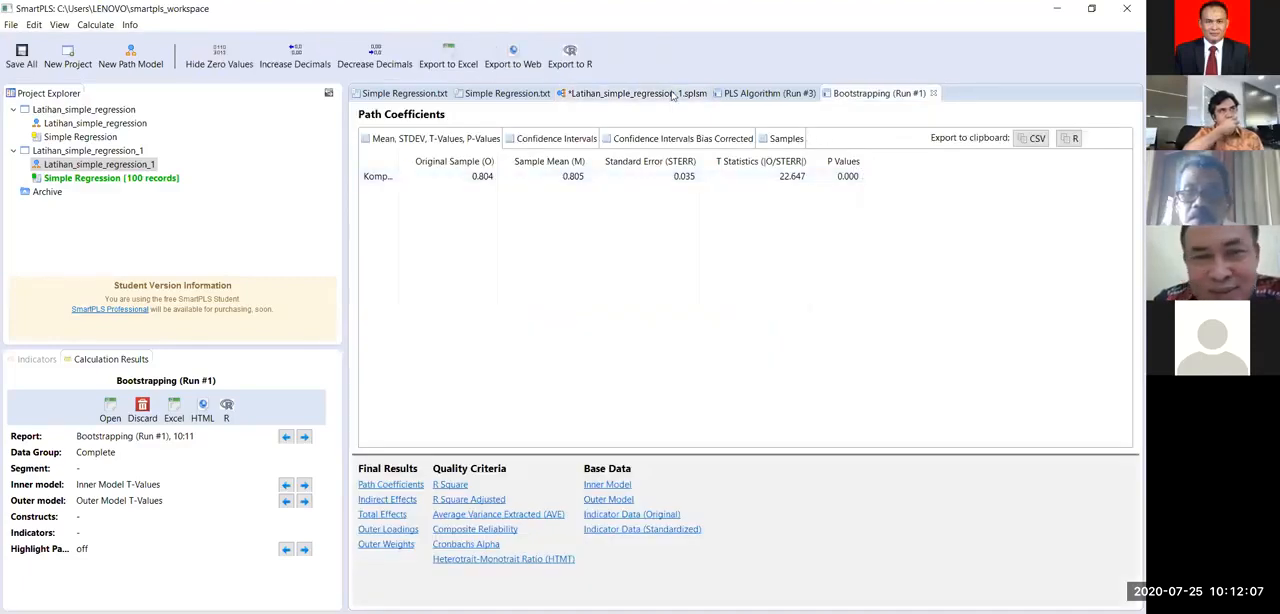
drag(397, 157, 514, 203)
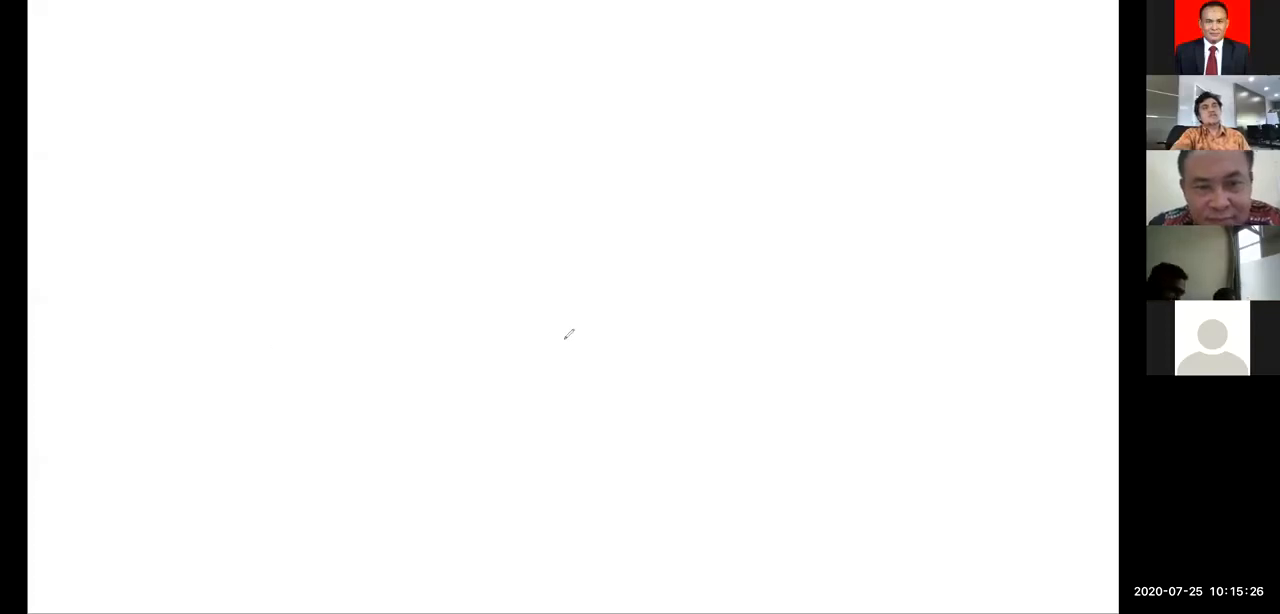
Step: On a blank whiteboard, draw a freehand bell curve above a horizontal baseline and mark its centre as 0
drag(273, 346, 612, 335)
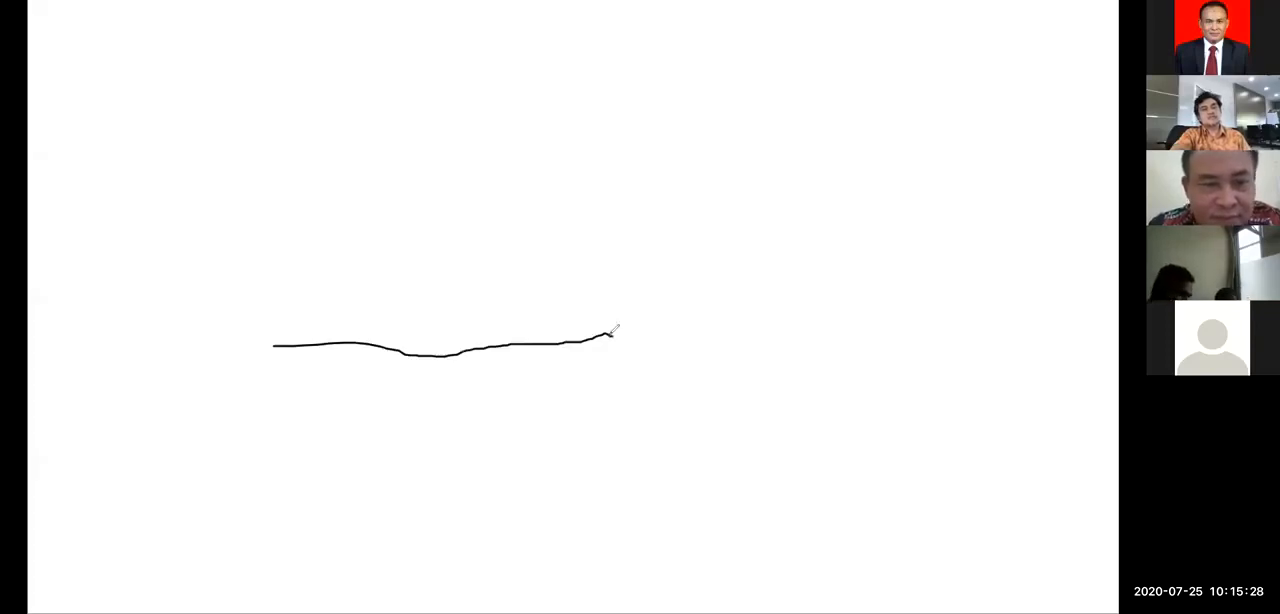
drag(273, 334, 398, 268)
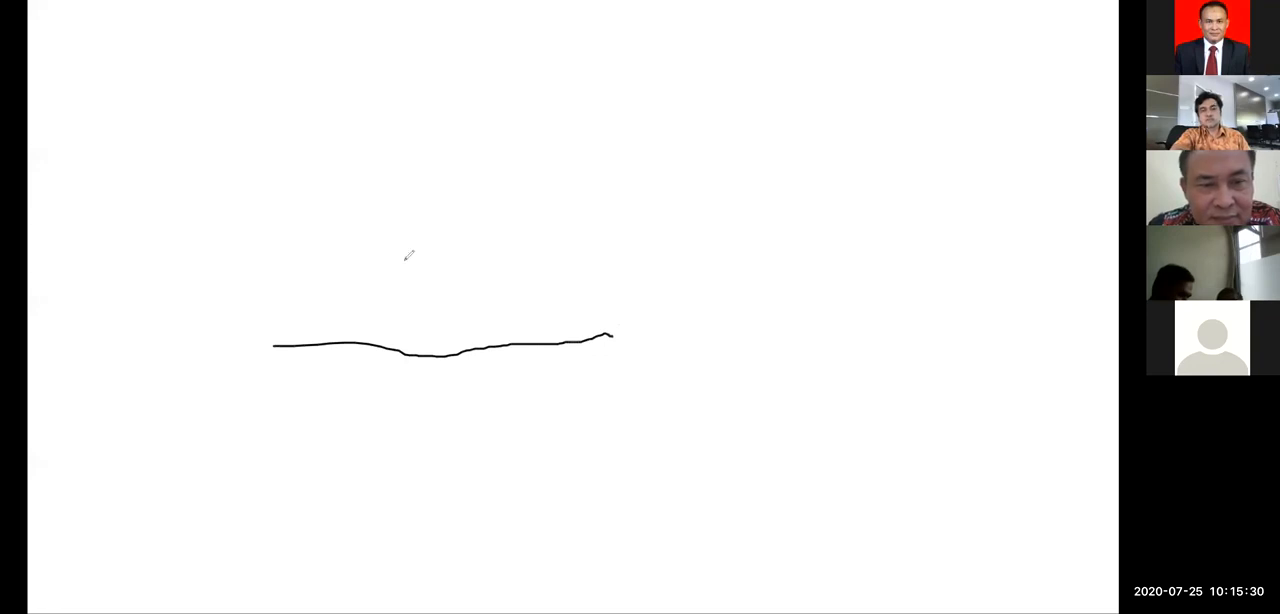
drag(556, 310, 630, 326)
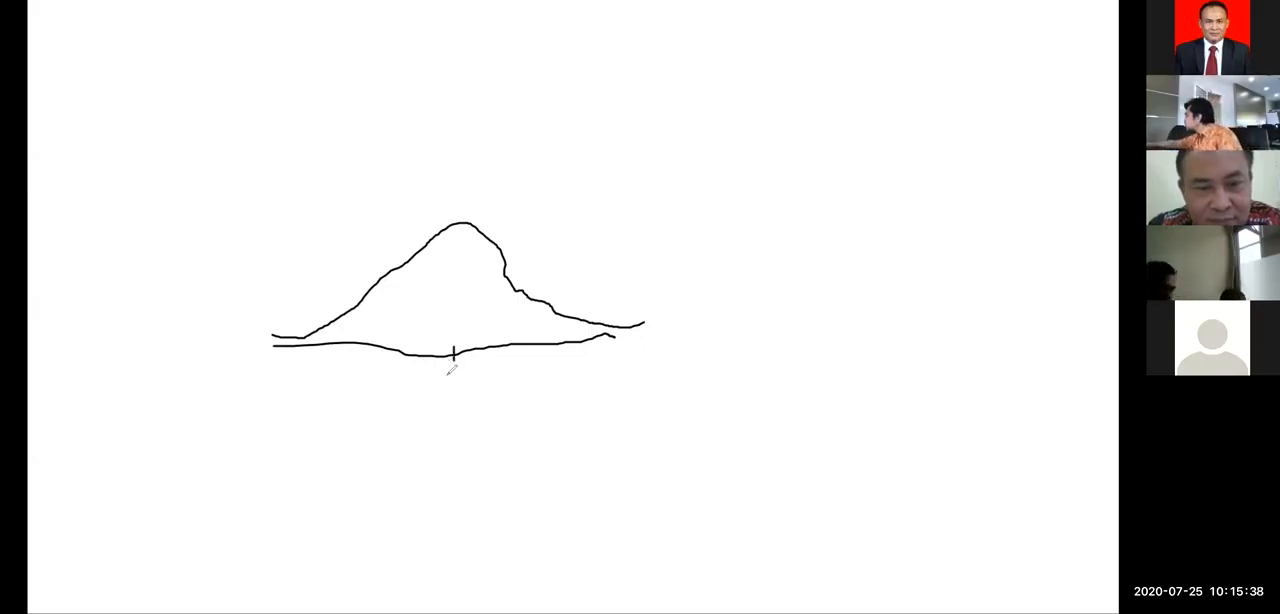
drag(449, 365, 457, 363)
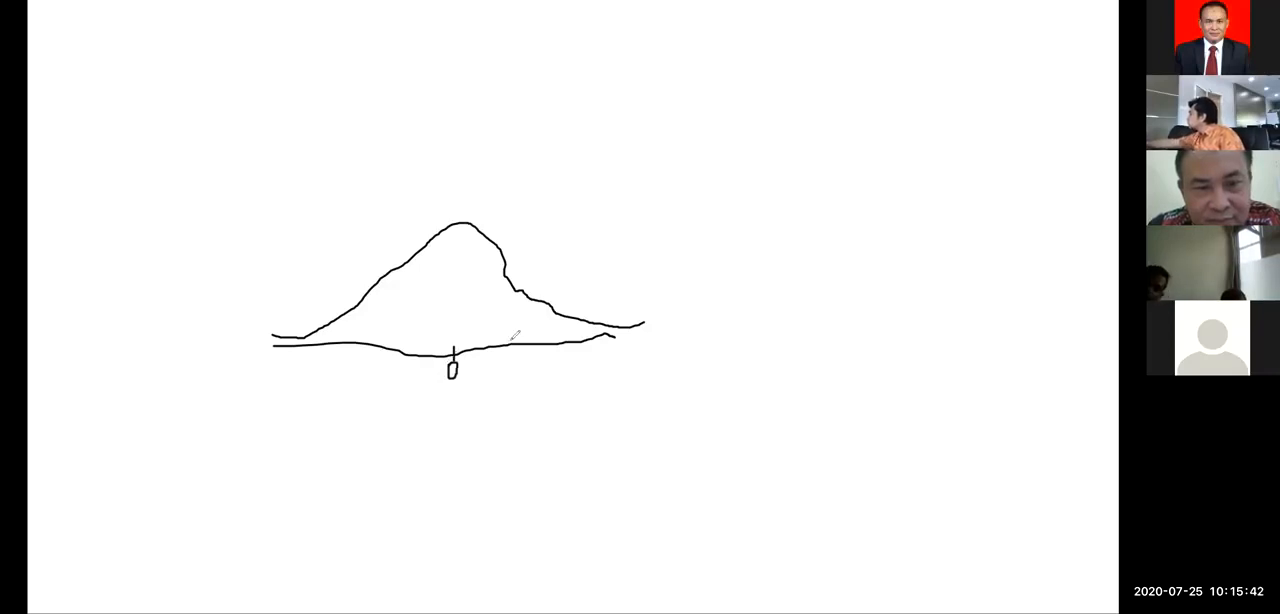
Step: Add tick marks along the baseline, numbering them 1, 2 and 3 on one side of 0 and -1 on the other
drag(511, 336, 511, 350)
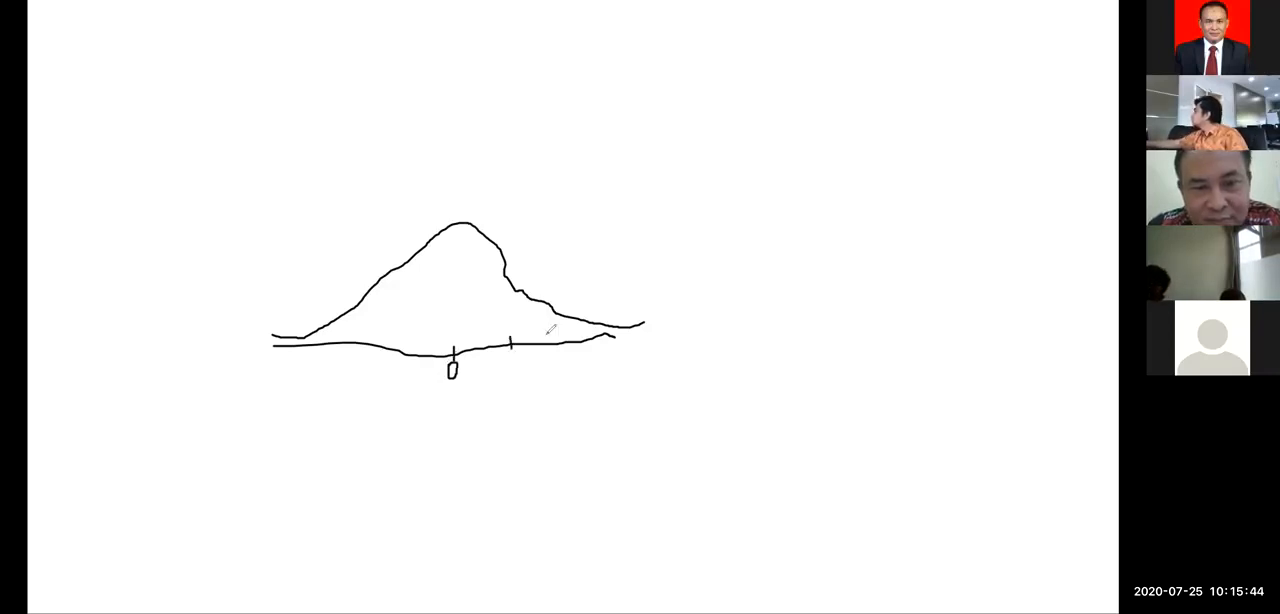
drag(558, 339, 558, 350)
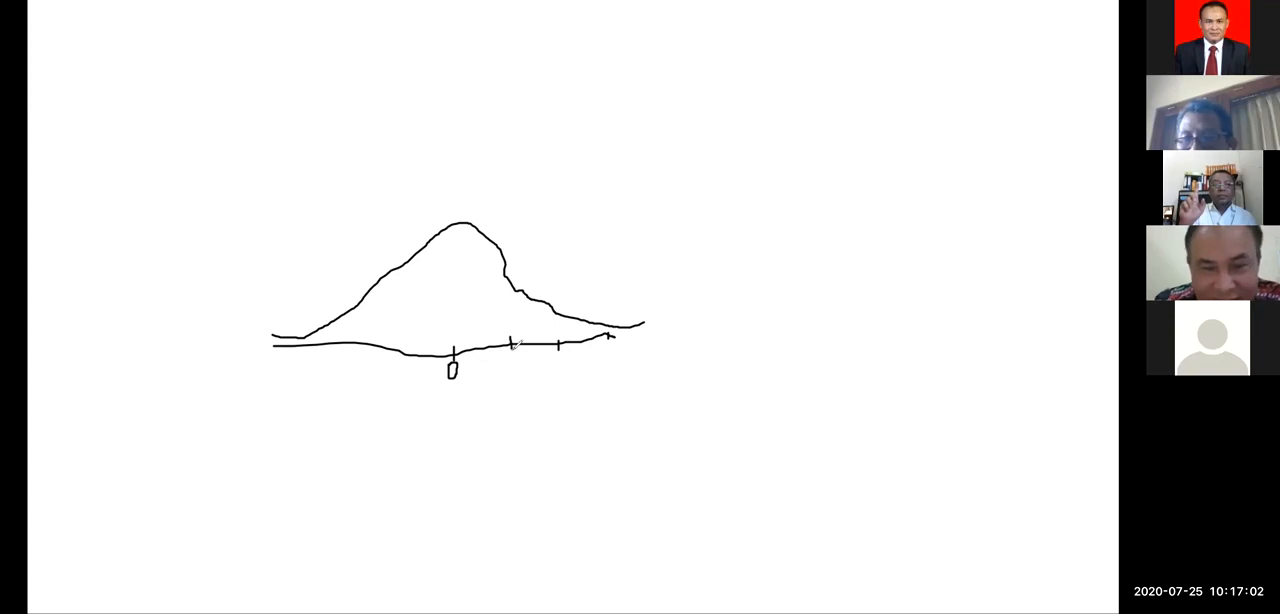
mouse_move(512, 355)
mouse_down()
mouse_move(512, 372)
mouse_move(561, 371)
mouse_up()
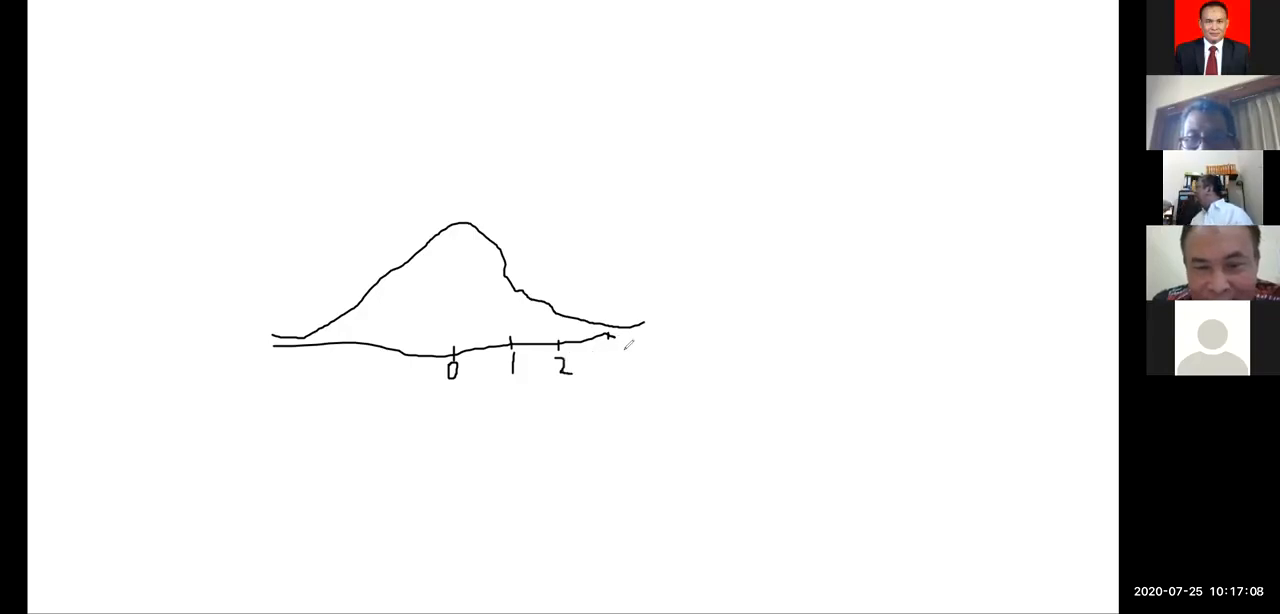
drag(628, 344, 620, 368)
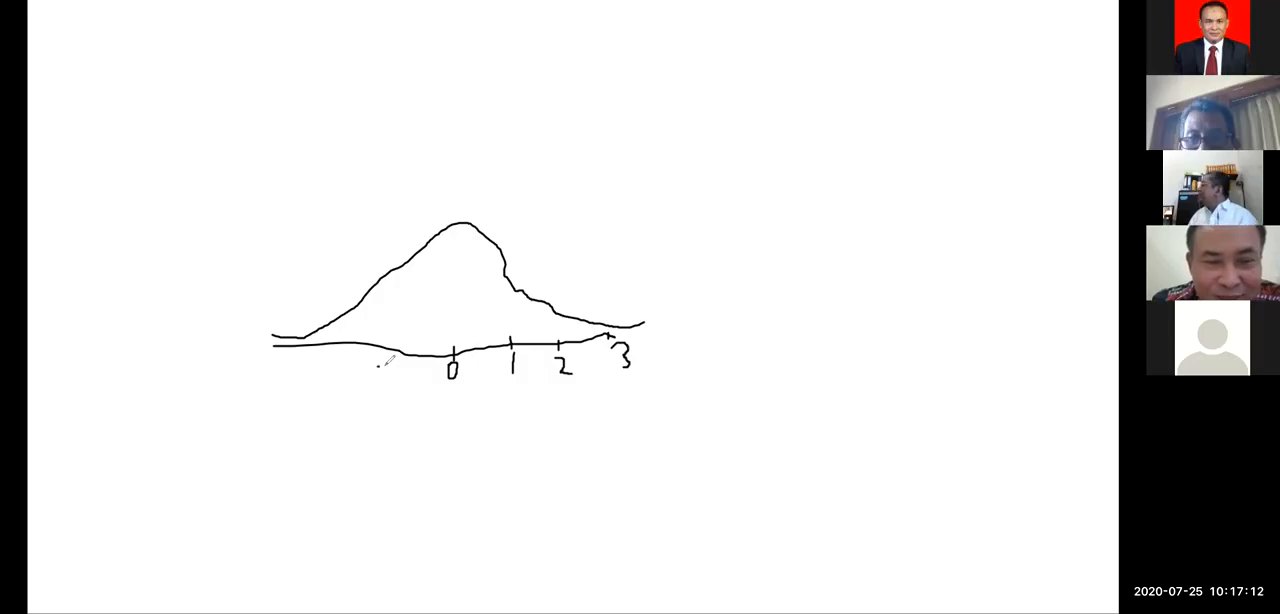
mouse_move(377, 367)
mouse_down()
mouse_move(397, 375)
mouse_move(401, 354)
mouse_up()
Step: Mark the critical point just before 2, hatch the tail beyond it, and extend the baseline with a marked point far past 3
drag(557, 333, 549, 351)
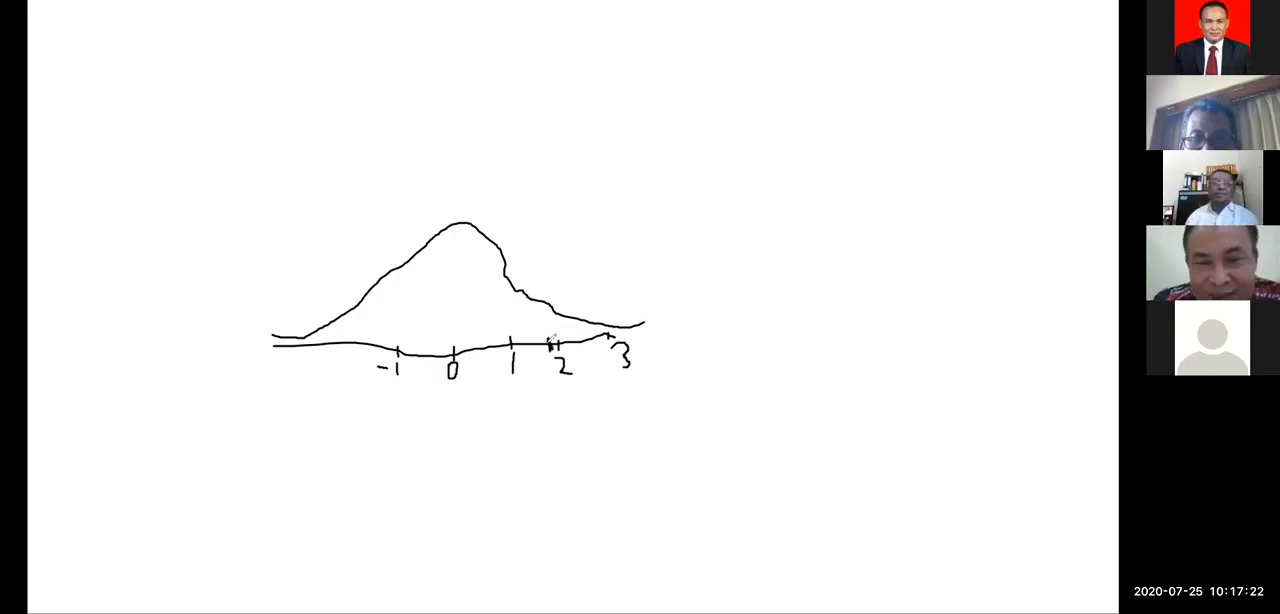
mouse_move(558, 318)
mouse_down()
mouse_move(594, 338)
mouse_move(630, 322)
mouse_move(779, 326)
mouse_move(740, 356)
mouse_move(740, 315)
mouse_move(746, 340)
mouse_up()
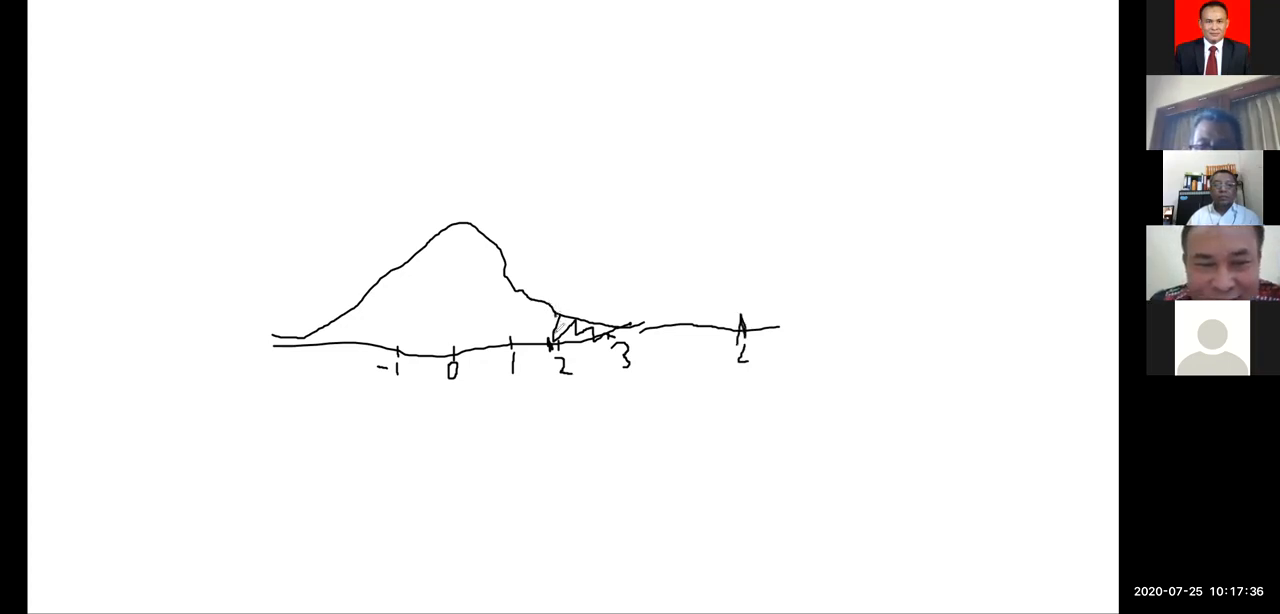
drag(553, 304, 555, 340)
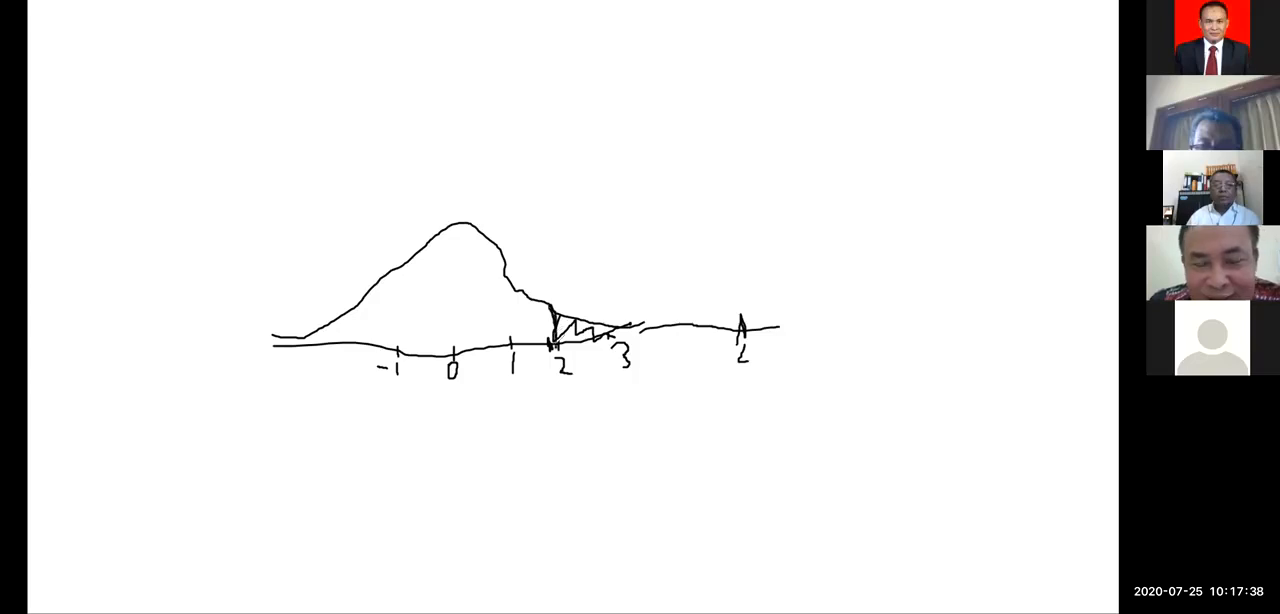